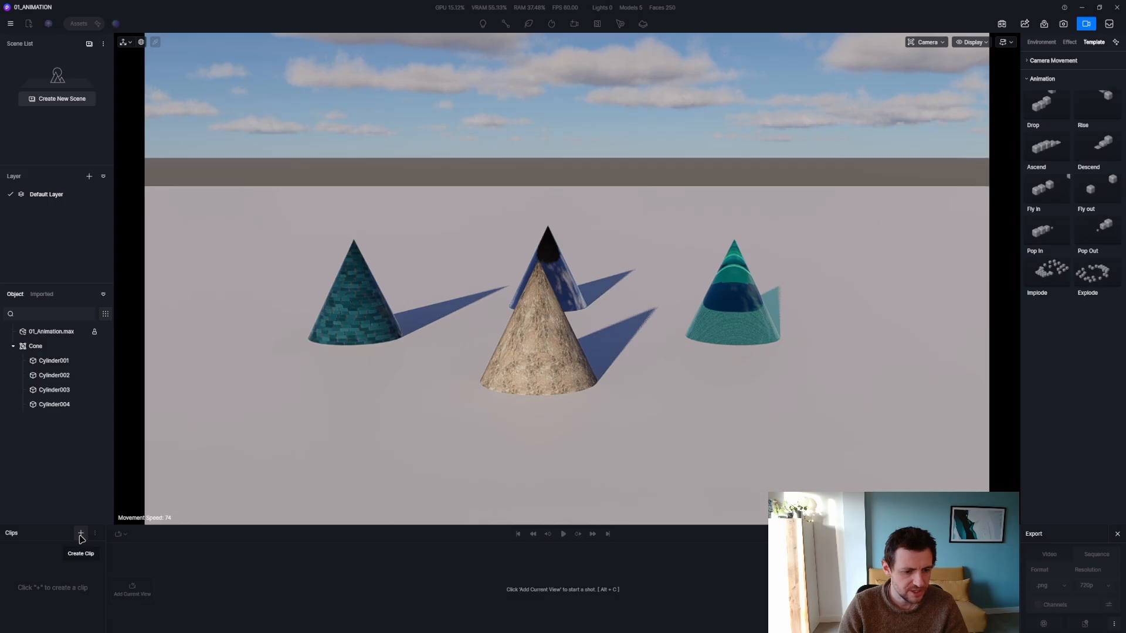
Step: Create a clip named VideTuto and add the current front view of the four cones as its first view
{"action": "left_click", "coordinate": [81, 535]}
{"action": "double_click", "coordinate": [32, 551]}
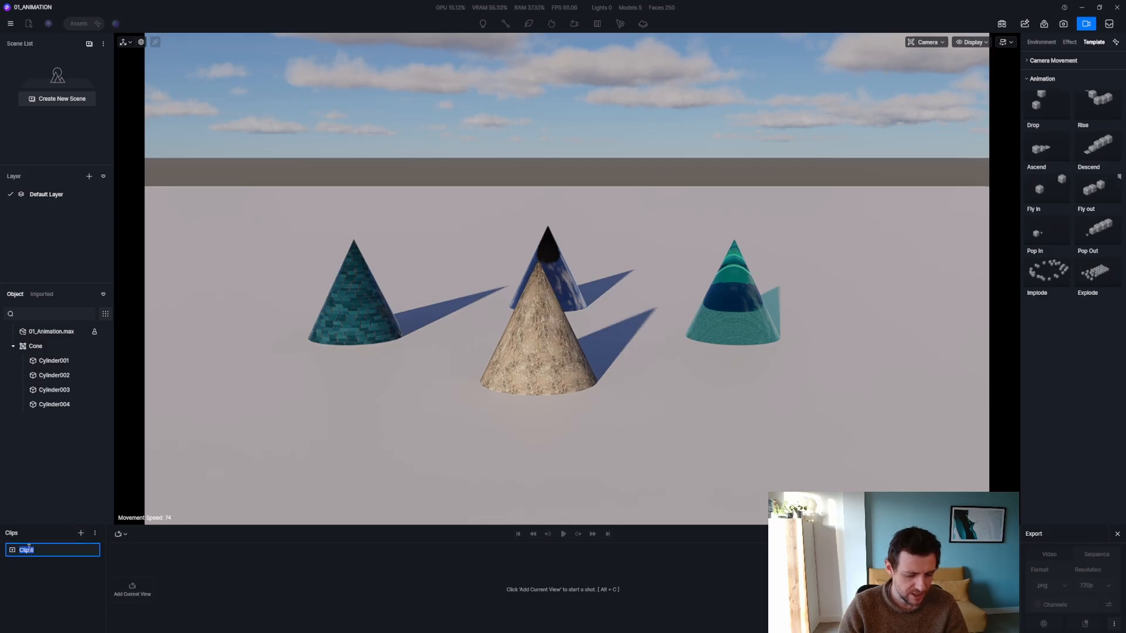
{"action": "type", "text": "VideTuto"}
{"action": "key", "text": "Return"}
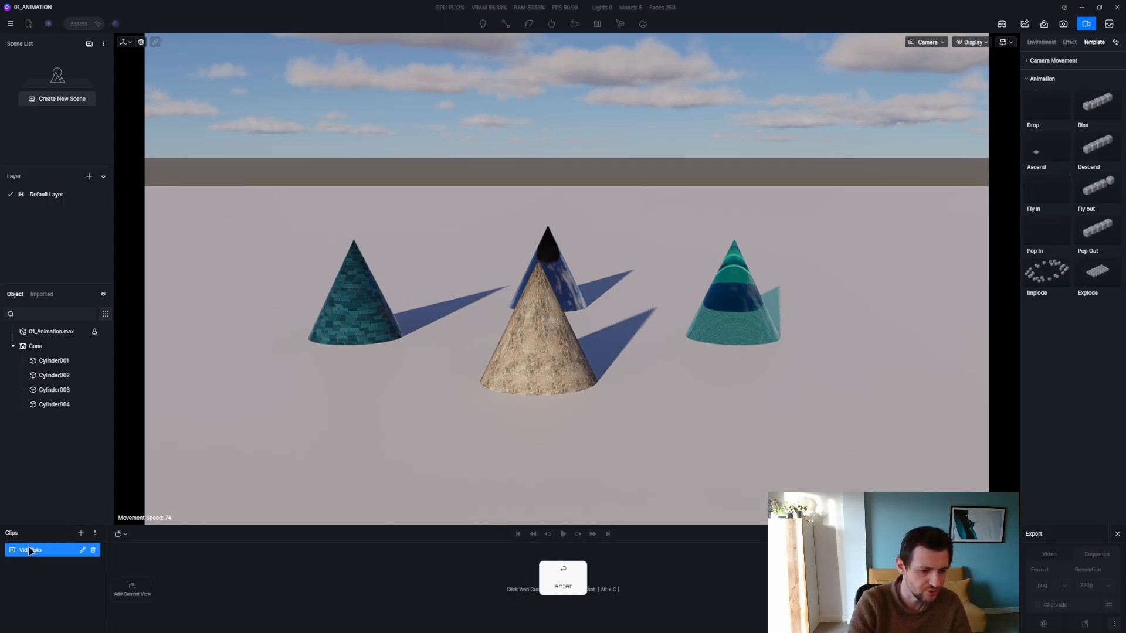
{"action": "left_click", "coordinate": [132, 593]}
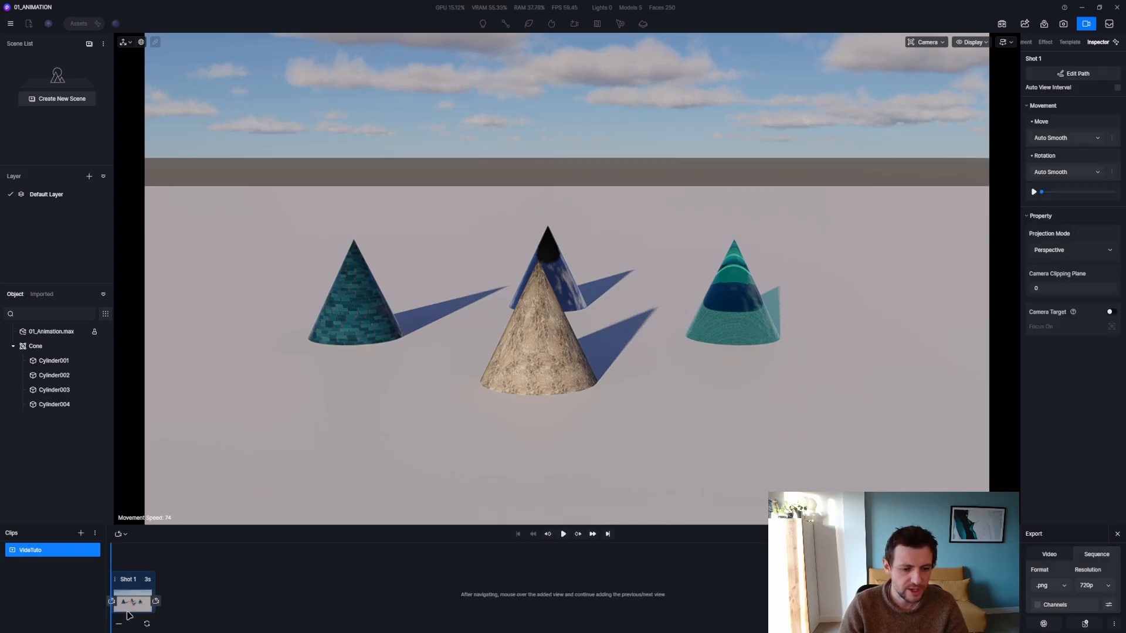
{"action": "left_click", "coordinate": [135, 560]}
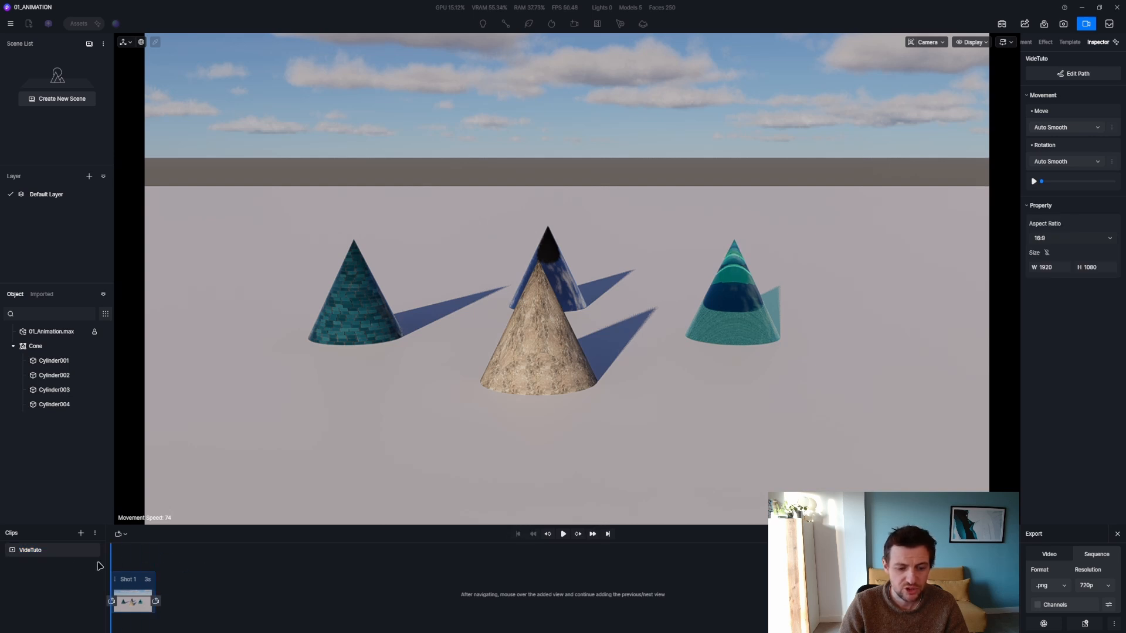
Step: Orbit the camera around to the side with the green glass cone in front and add that as the second view
{"action": "key", "text": "d"}
{"action": "right_click_drag", "start_coordinate": [640, 408], "coordinate": [402, 428]}
{"action": "key", "text": "z"}
{"action": "key", "text": "s"}
{"action": "key", "text": "d"}
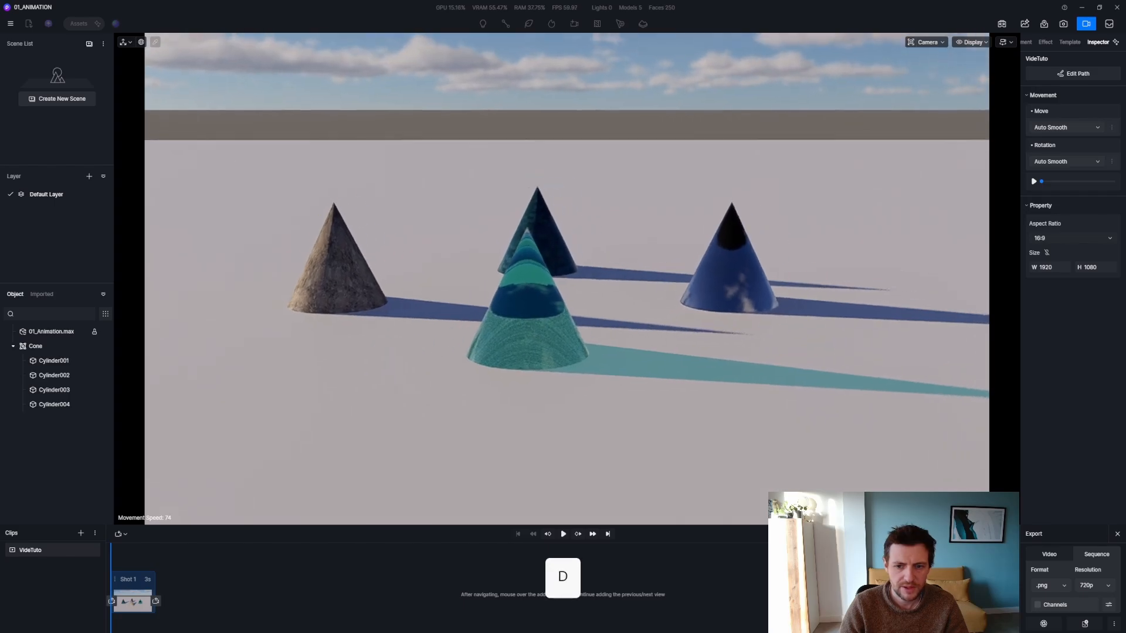
{"action": "left_click", "coordinate": [156, 600]}
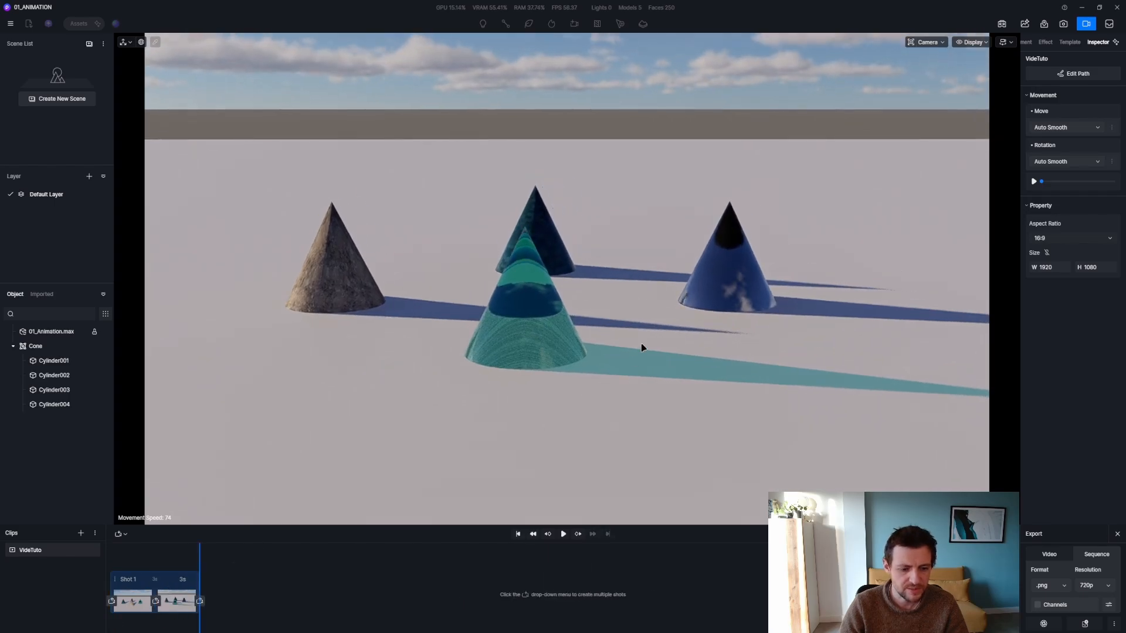
Step: Move the camera around and close to the reflective blue cone and add that as the third view
{"action": "key", "text": "d"}
{"action": "right_click_drag", "start_coordinate": [642, 344], "coordinate": [552, 360]}
{"action": "key", "text": "z"}
{"action": "key", "text": "z"}
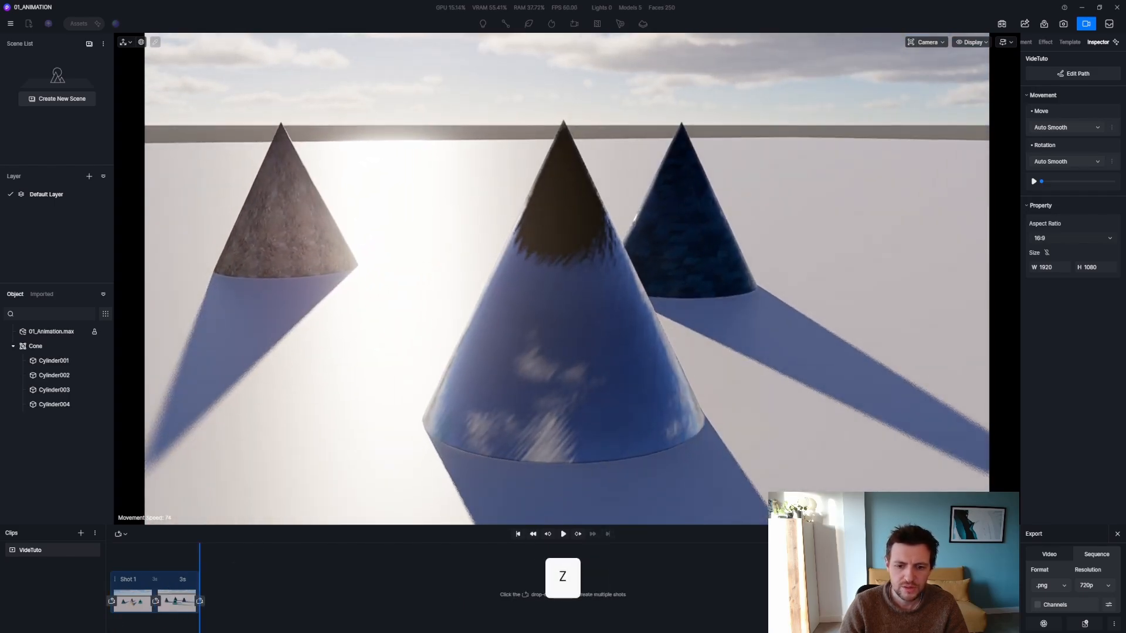
{"action": "left_click", "coordinate": [200, 600]}
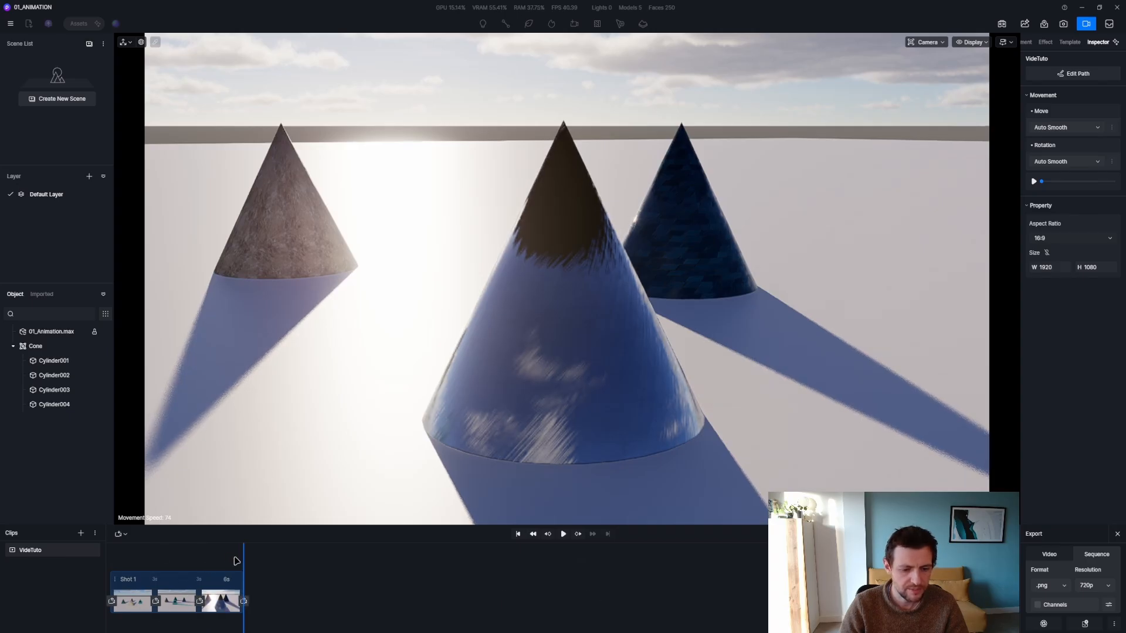
Step: Play the three-view clip, preview part of it again, and return the timeline to the start
{"action": "key", "text": "space"}
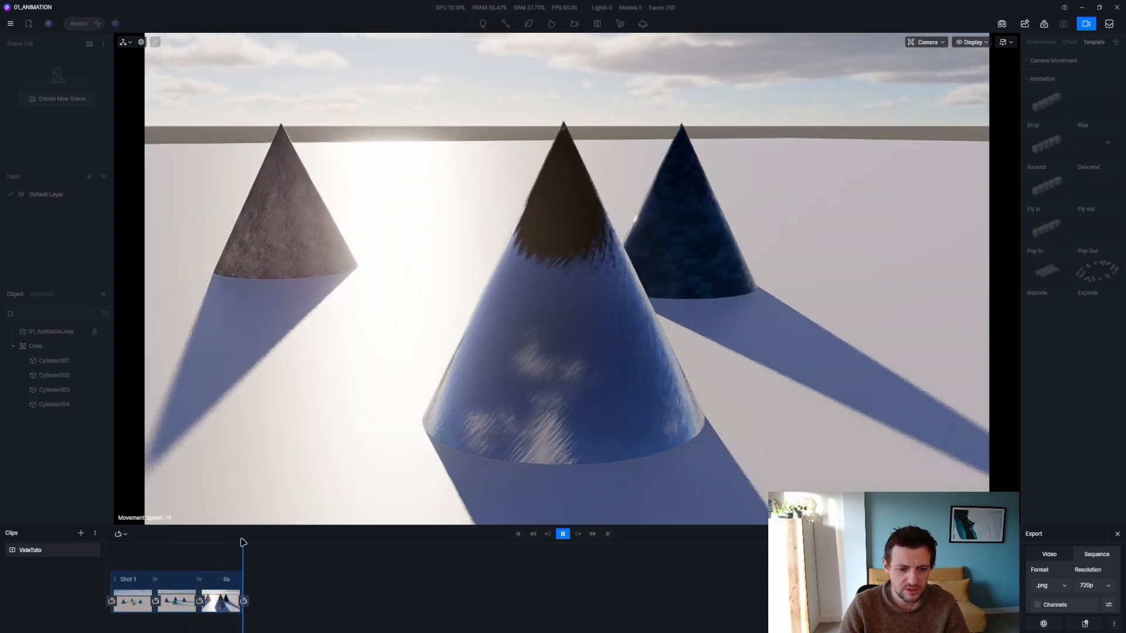
{"action": "left_click_drag", "start_coordinate": [243, 543], "coordinate": [161, 543]}
{"action": "key", "text": "space"}
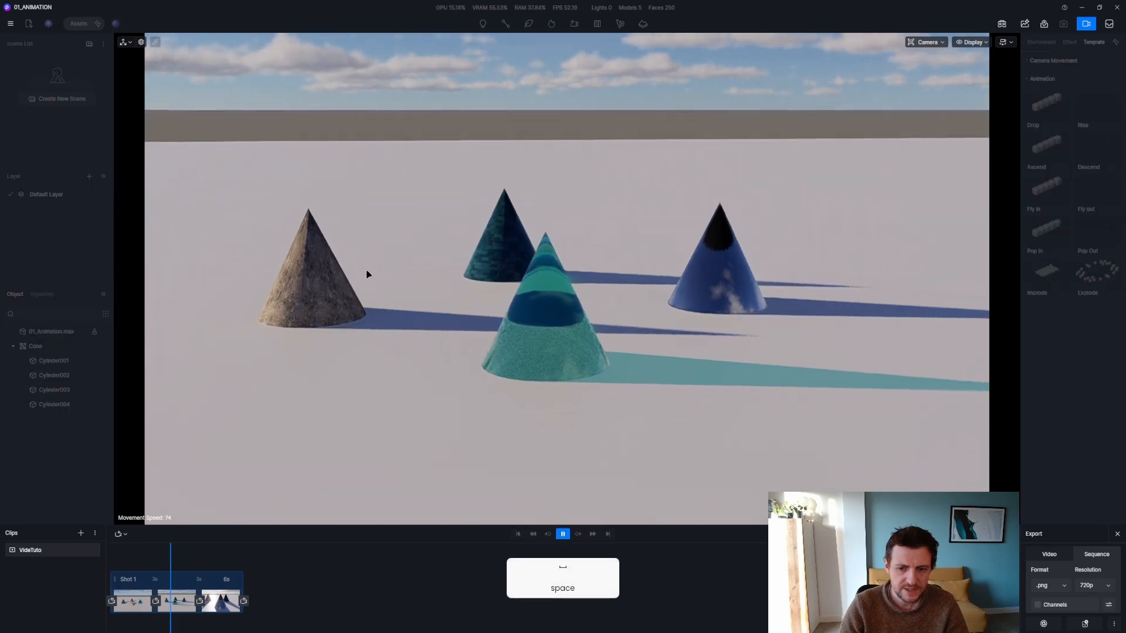
{"action": "key", "text": "space"}
{"action": "left_click_drag", "start_coordinate": [191, 565], "coordinate": [94, 577]}
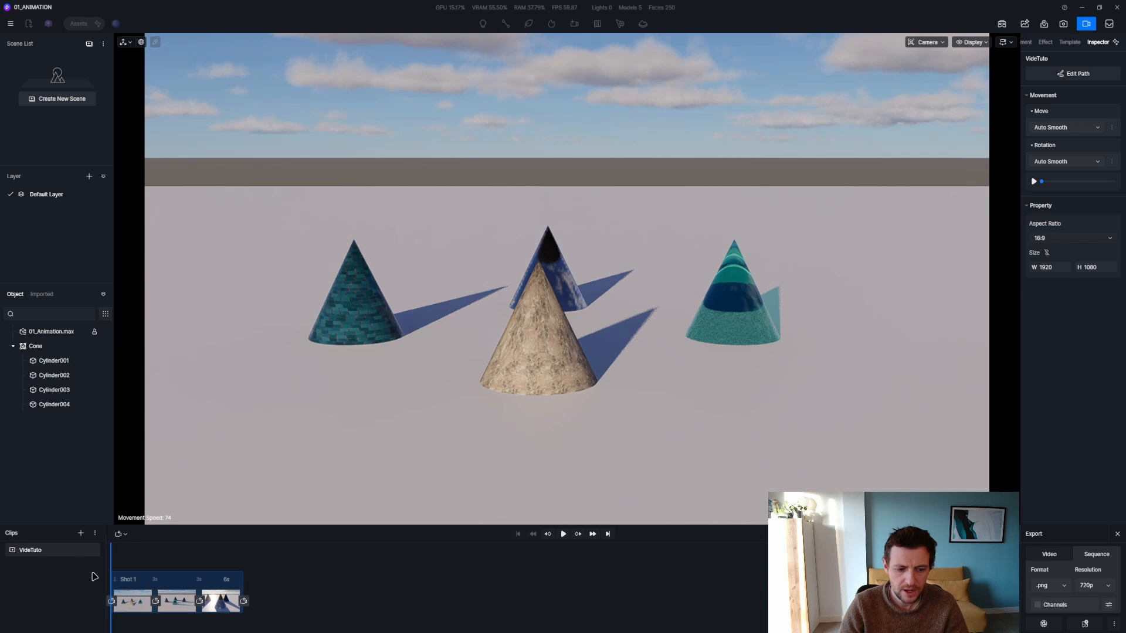
Step: Open Shot 1's camera path for editing and scrub the timeline to check how the camera travels along it
{"action": "left_click", "coordinate": [178, 582]}
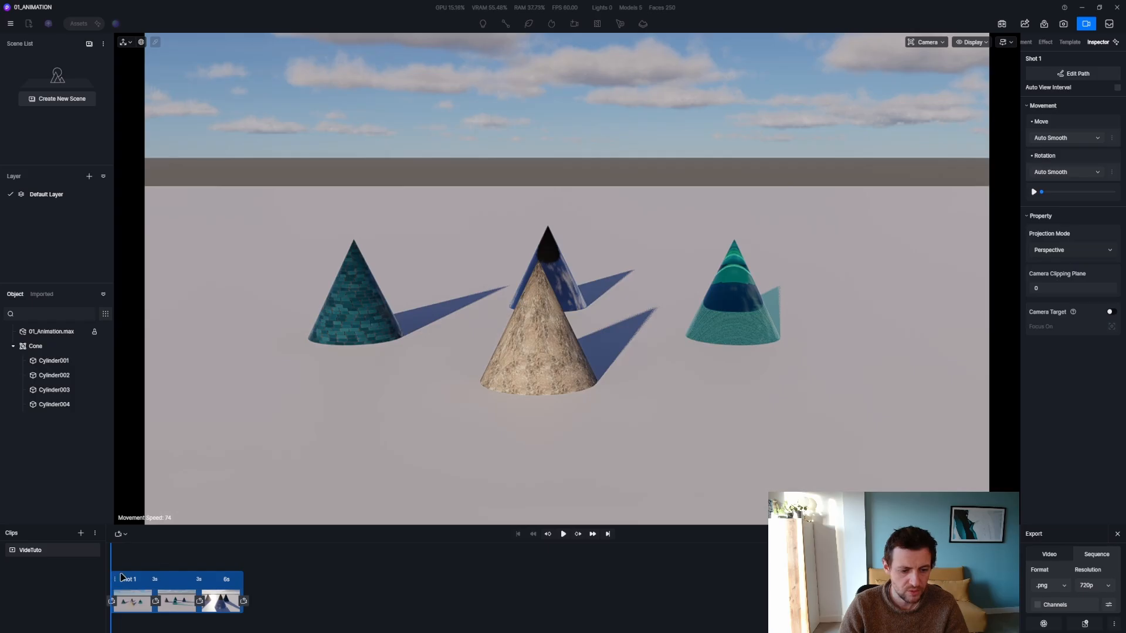
{"action": "left_click", "coordinate": [1079, 73]}
{"action": "key", "text": "z"}
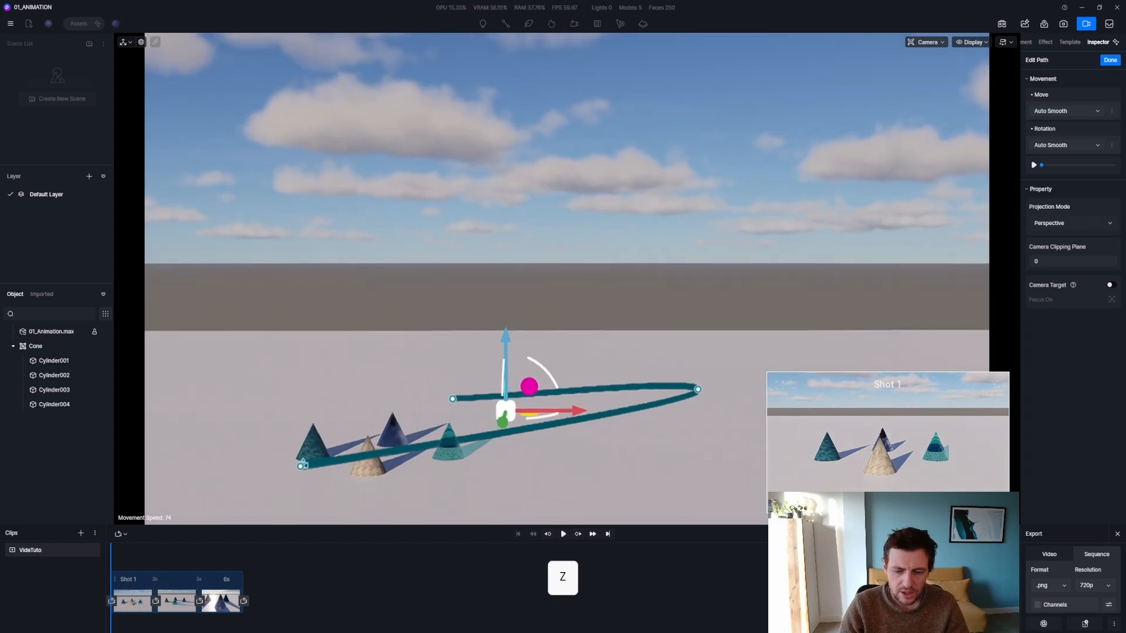
{"action": "right_click_drag", "start_coordinate": [375, 240], "coordinate": [338, 320]}
{"action": "key", "text": "s"}
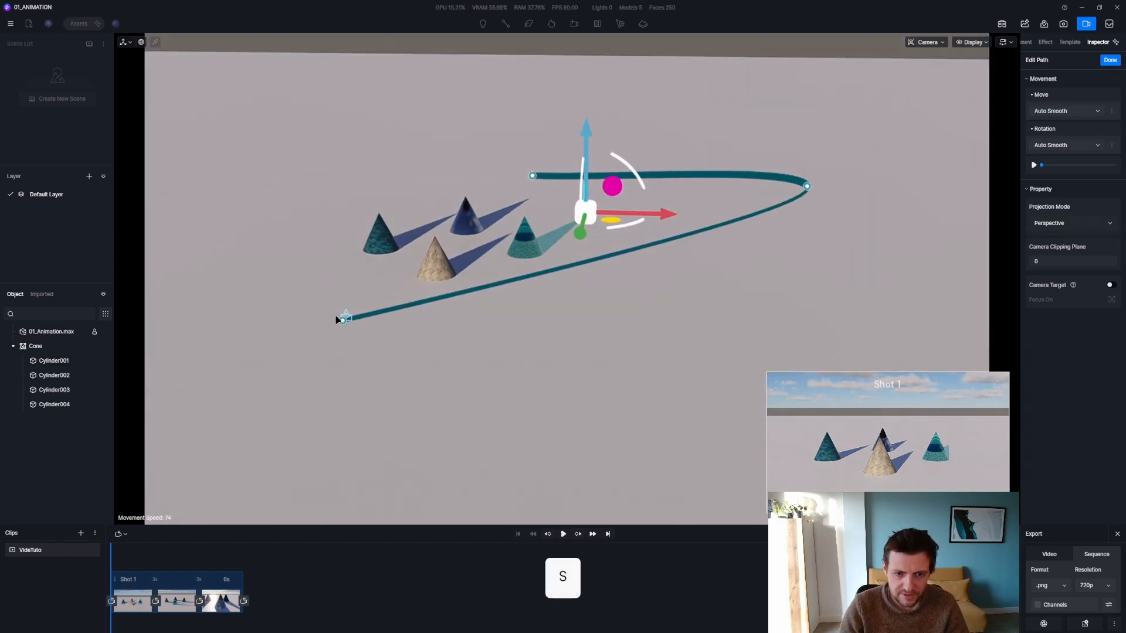
{"action": "left_click_drag", "start_coordinate": [128, 561], "coordinate": [165, 564]}
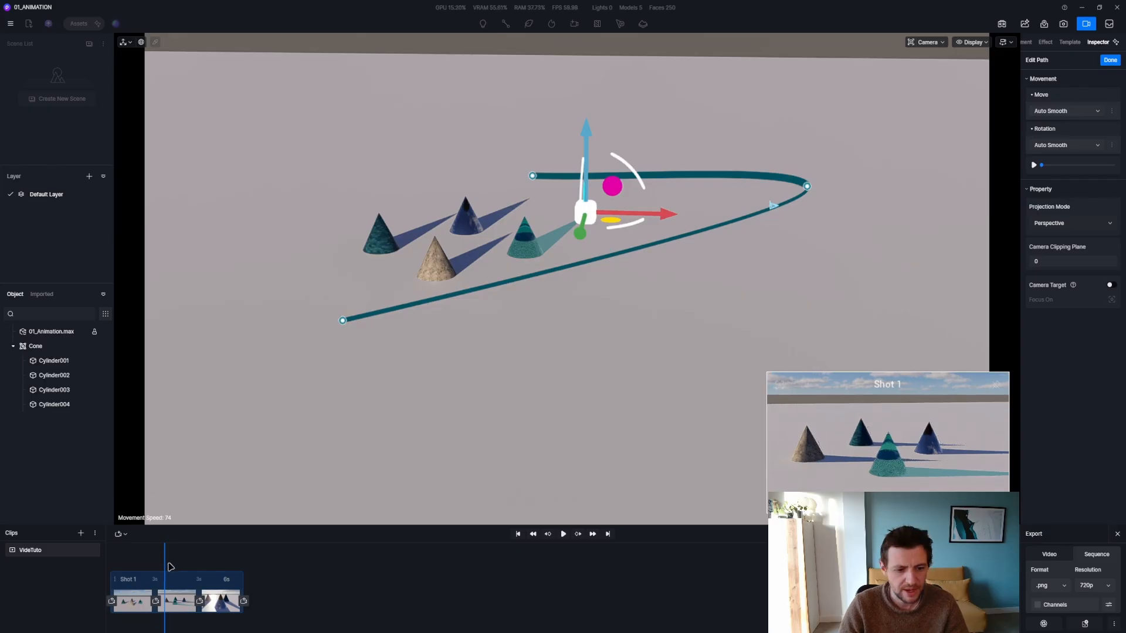
{"action": "mouse_move", "coordinate": [169, 564]}
{"action": "left_mouse_down"}
{"action": "mouse_move", "coordinate": [253, 574]}
{"action": "mouse_move", "coordinate": [107, 555]}
{"action": "left_mouse_up"}
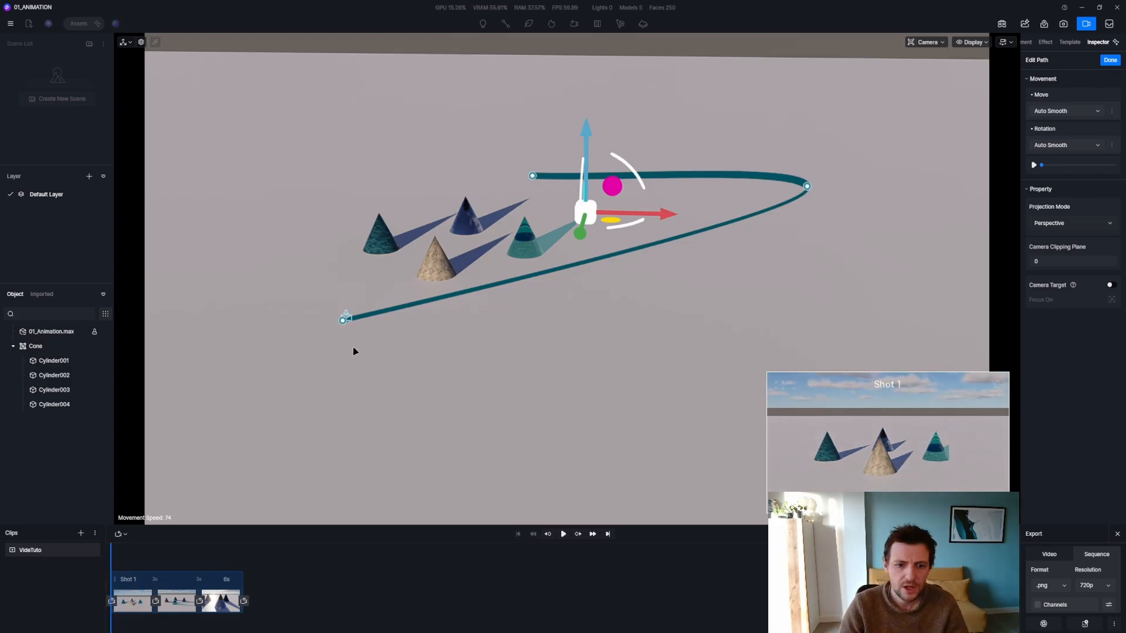
Step: Lengthen the tangent handle of the path's first point along the red axis to widen the curve's start
{"action": "left_click", "coordinate": [343, 321]}
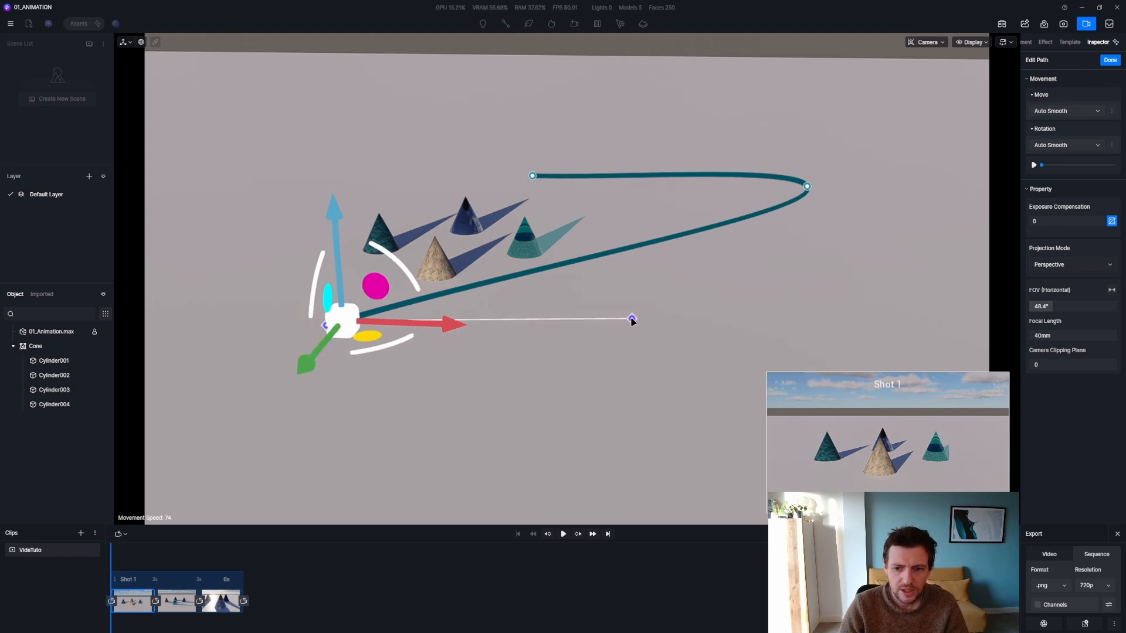
{"action": "left_click", "coordinate": [632, 320]}
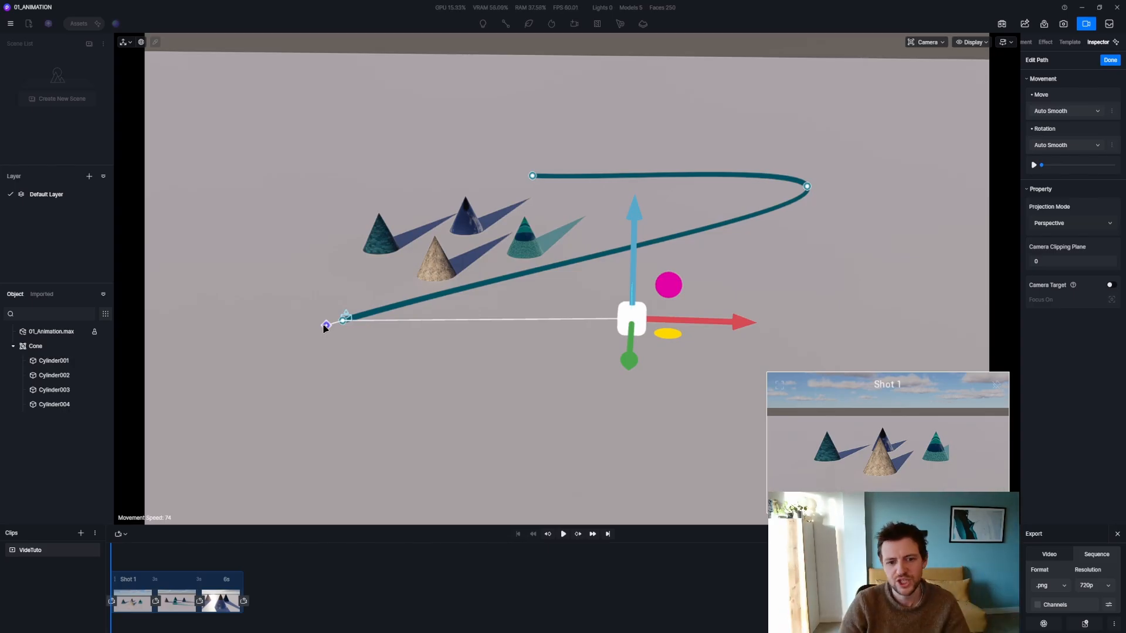
{"action": "left_click_drag", "start_coordinate": [738, 323], "coordinate": [829, 324]}
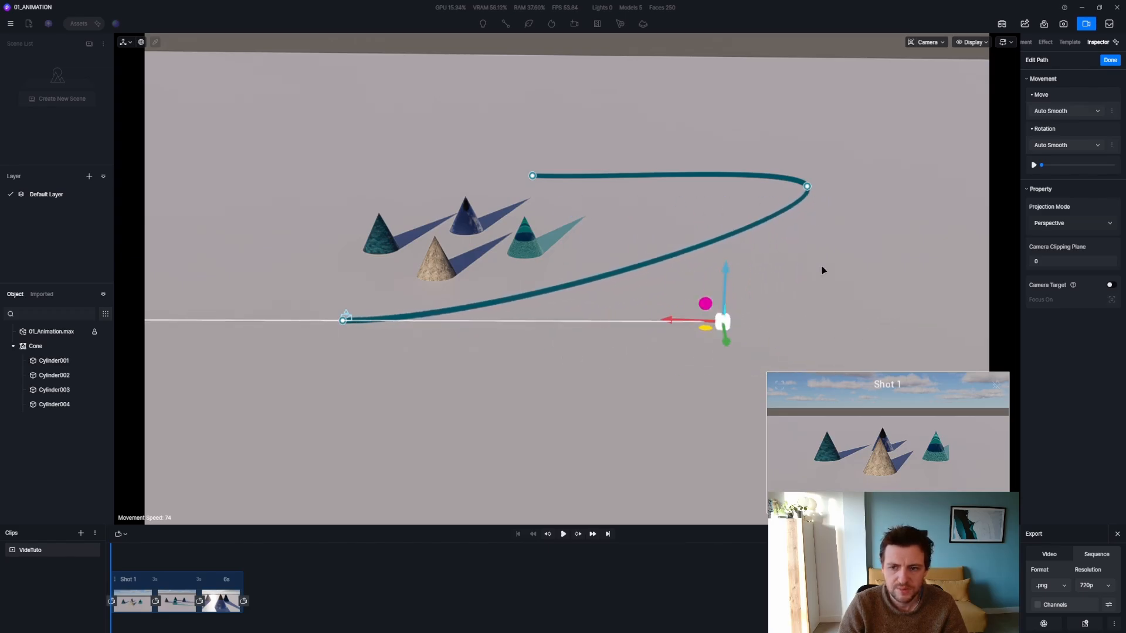
Step: Extend the middle path point's tangent handle along the green axis to smooth the bend
{"action": "left_click", "coordinate": [807, 187]}
{"action": "key", "text": "z"}
{"action": "key", "text": "q"}
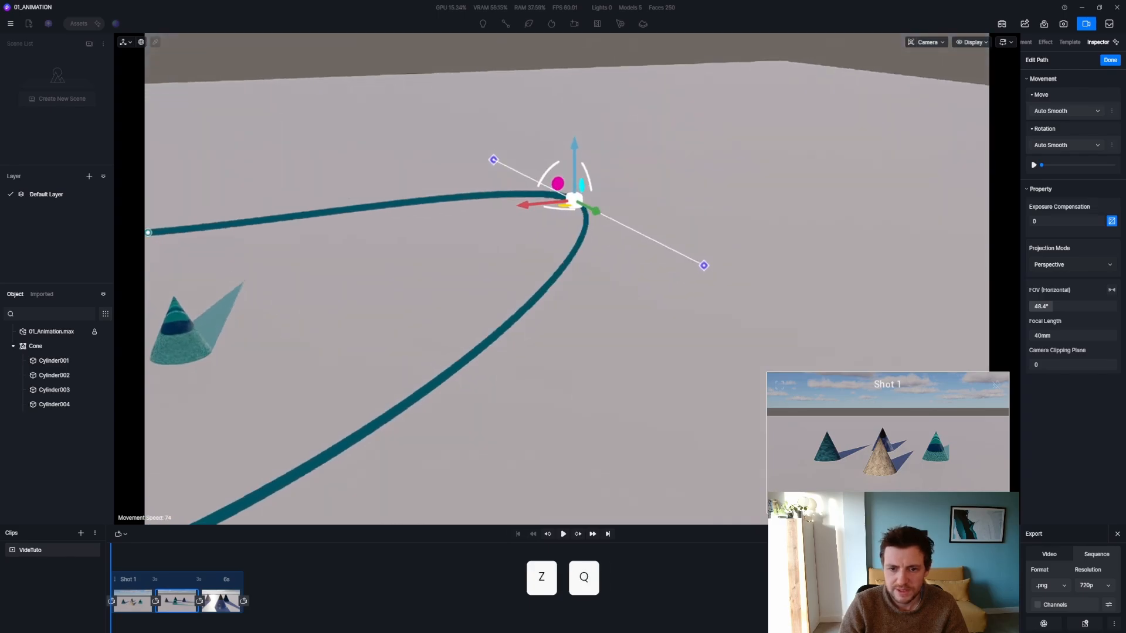
{"action": "key", "text": "a"}
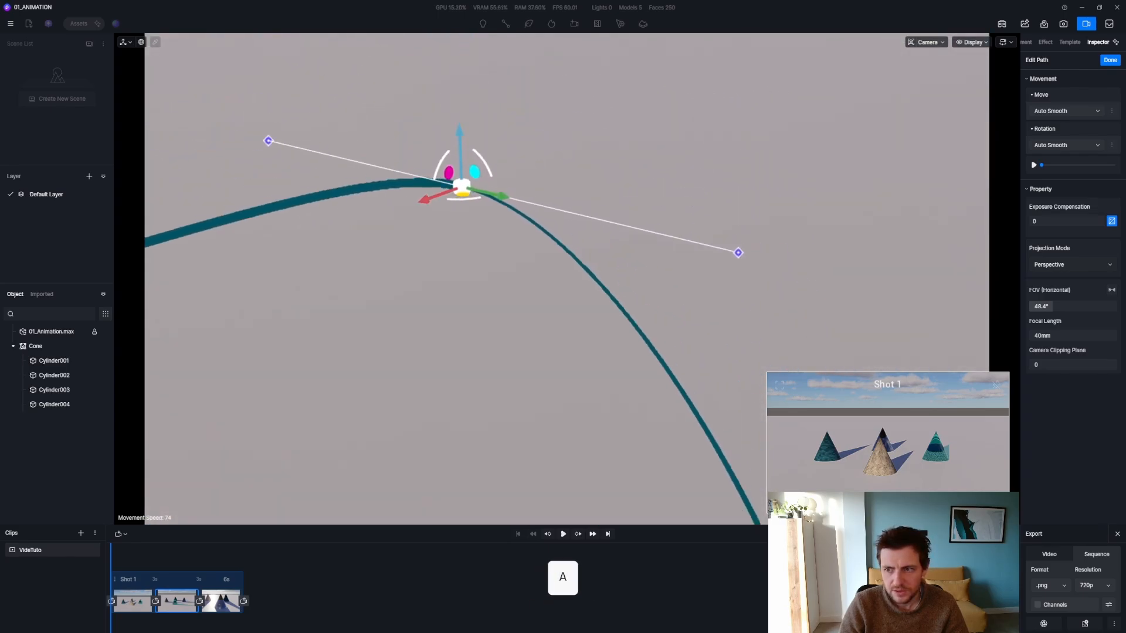
{"action": "key", "text": "q"}
{"action": "key", "text": "s"}
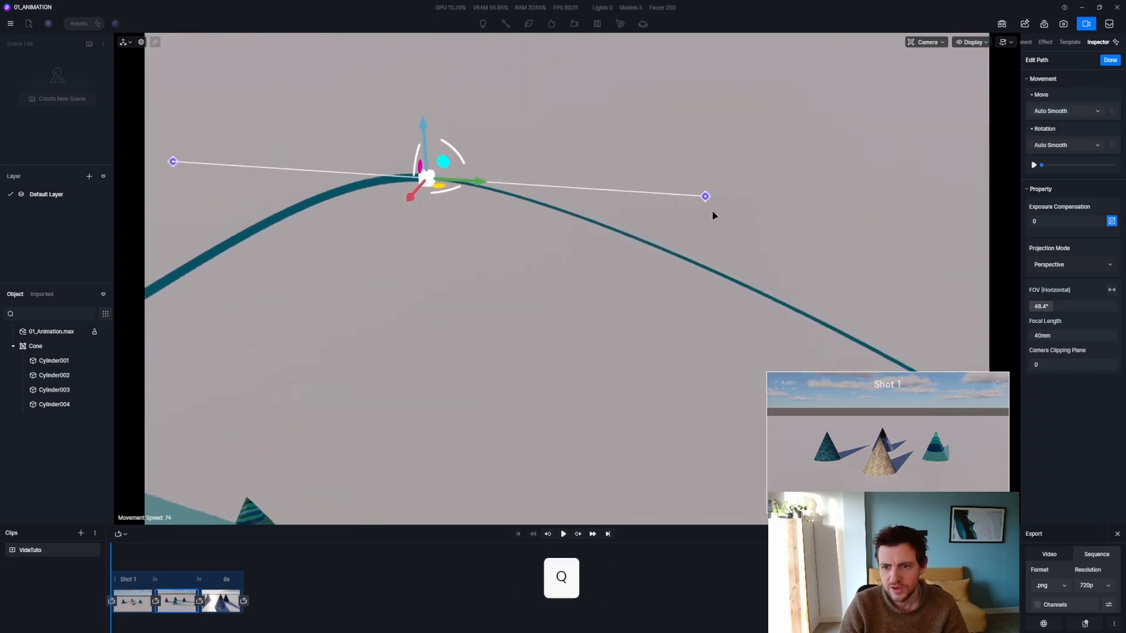
{"action": "left_click", "coordinate": [705, 197]}
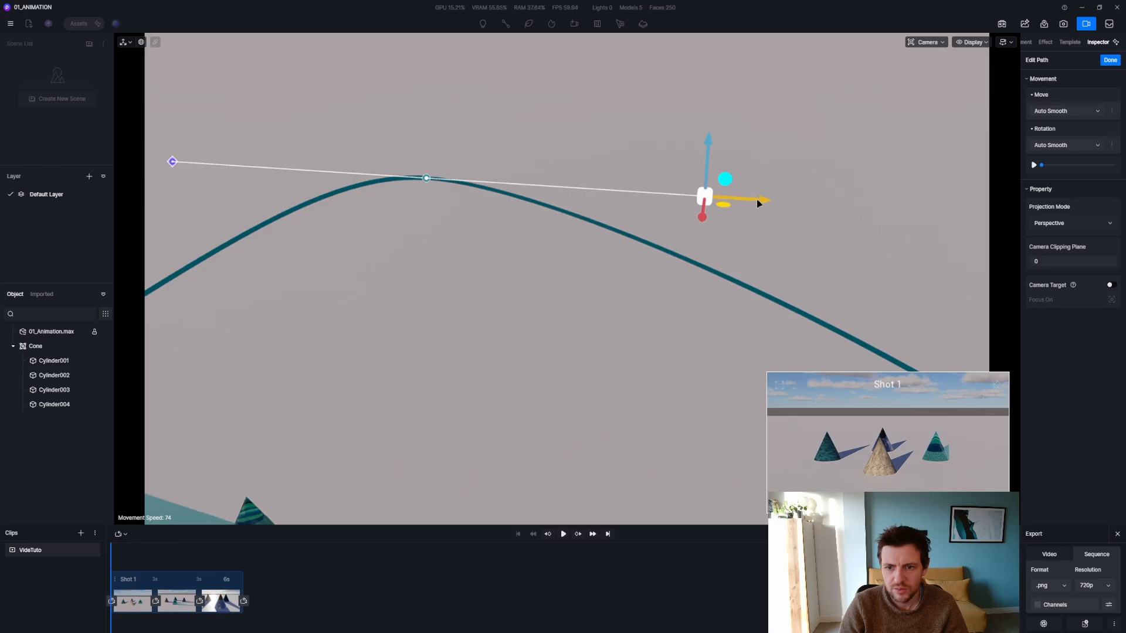
{"action": "left_click_drag", "start_coordinate": [758, 203], "coordinate": [813, 225]}
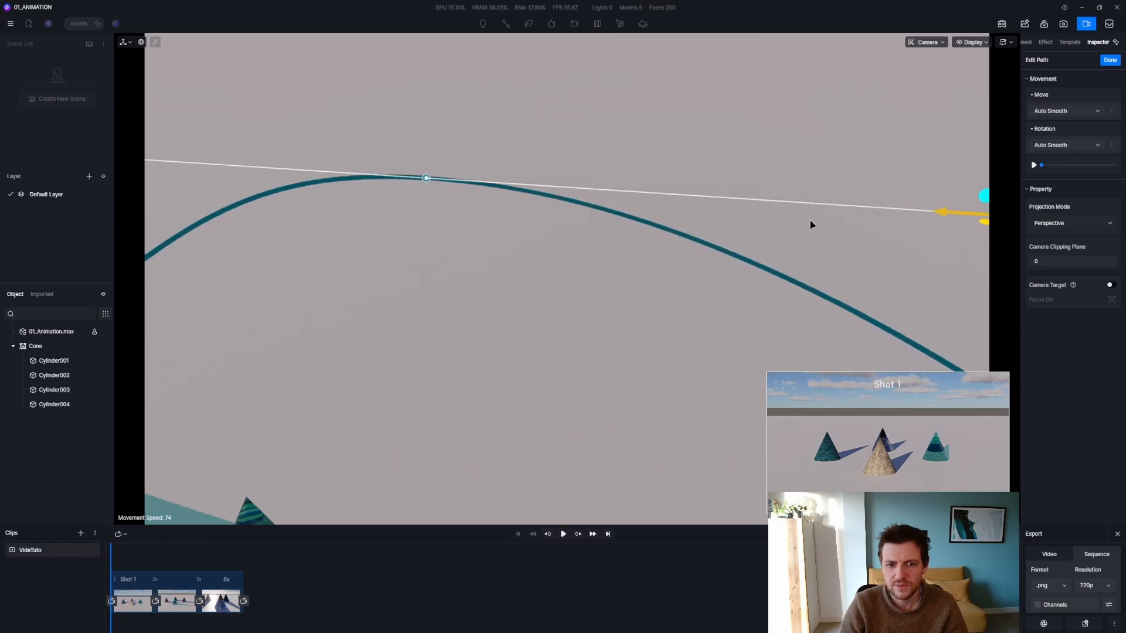
Step: Readjust the middle point's tangent handles, shortening the one that faces the path's last point
{"action": "key", "text": "s"}
{"action": "key", "text": "d"}
{"action": "key", "text": "q"}
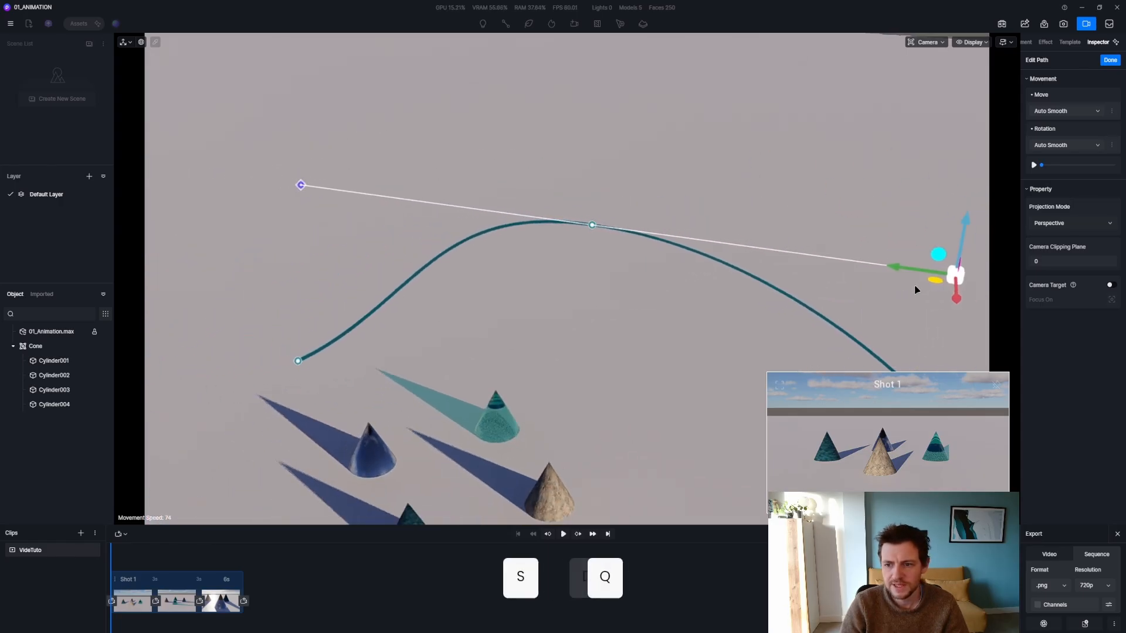
{"action": "left_click_drag", "start_coordinate": [912, 276], "coordinate": [1035, 284]}
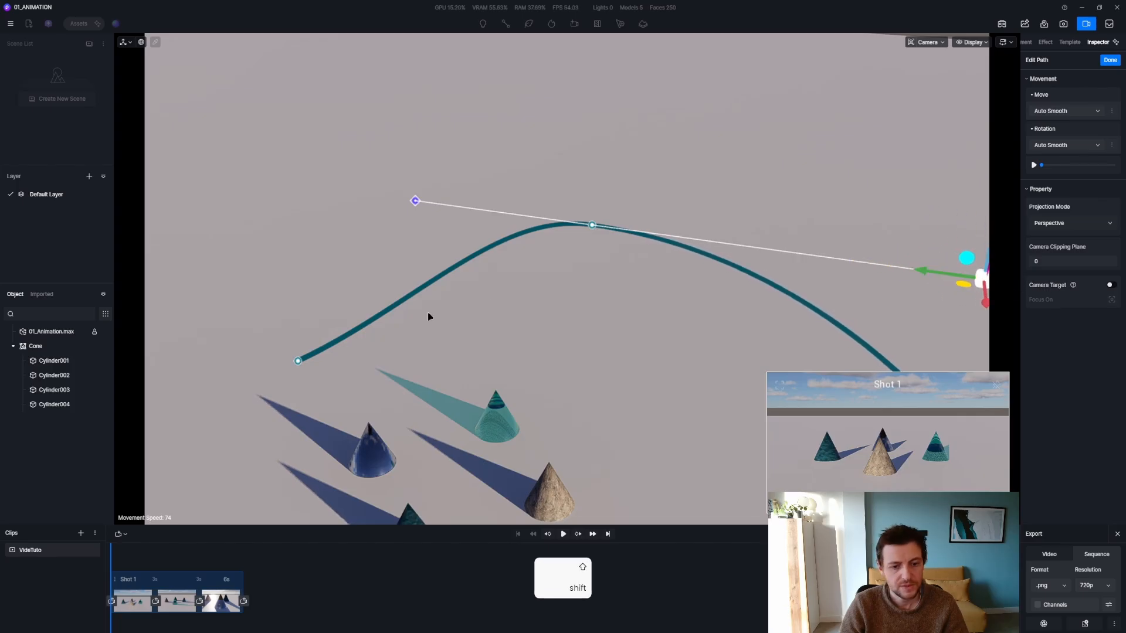
Step: Reposition the last path point's tangent handle outward to round the curve between the middle and last points
{"action": "left_click", "coordinate": [297, 361]}
{"action": "left_click", "coordinate": [308, 256]}
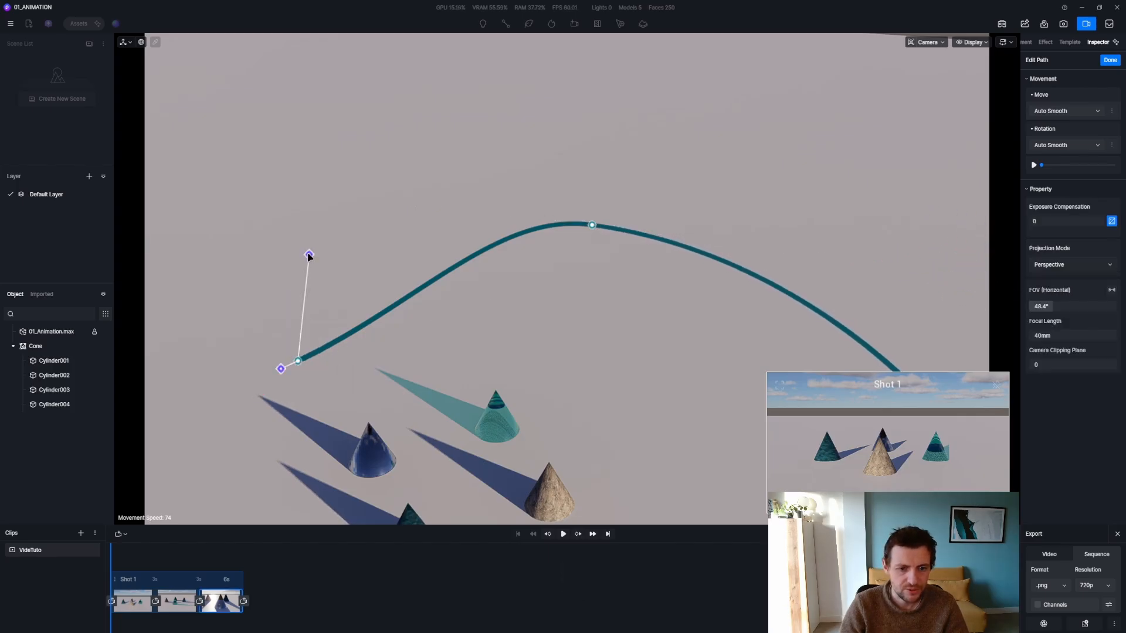
{"action": "left_click_drag", "start_coordinate": [340, 268], "coordinate": [331, 244]}
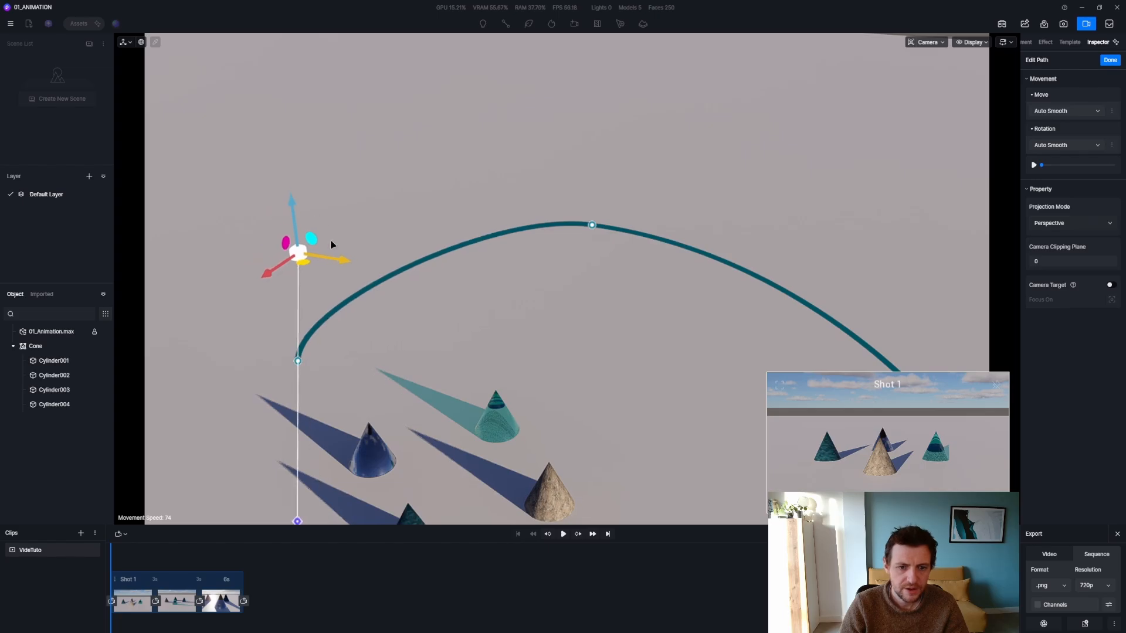
{"action": "key", "text": "d"}
{"action": "right_click_drag", "start_coordinate": [321, 284], "coordinate": [393, 272]}
{"action": "key", "text": "z"}
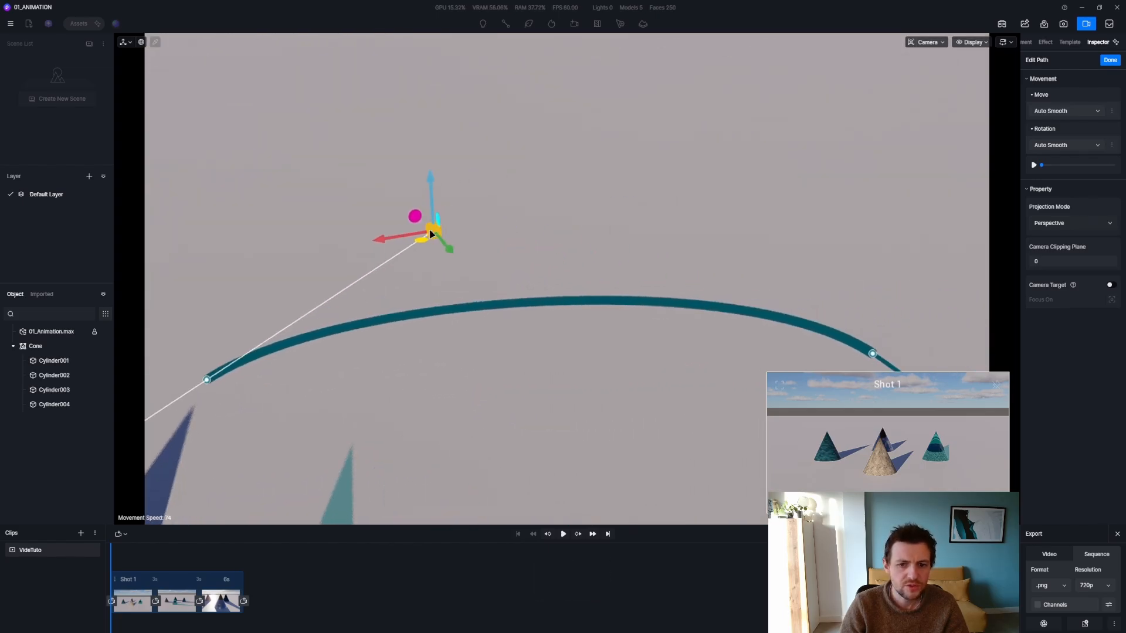
{"action": "left_click_drag", "start_coordinate": [431, 233], "coordinate": [504, 270]}
Step: Raise the last path point's tangent handle vertically to remove the dip in the path
{"action": "key", "text": "e"}
{"action": "right_click_drag", "start_coordinate": [503, 270], "coordinate": [568, 321]}
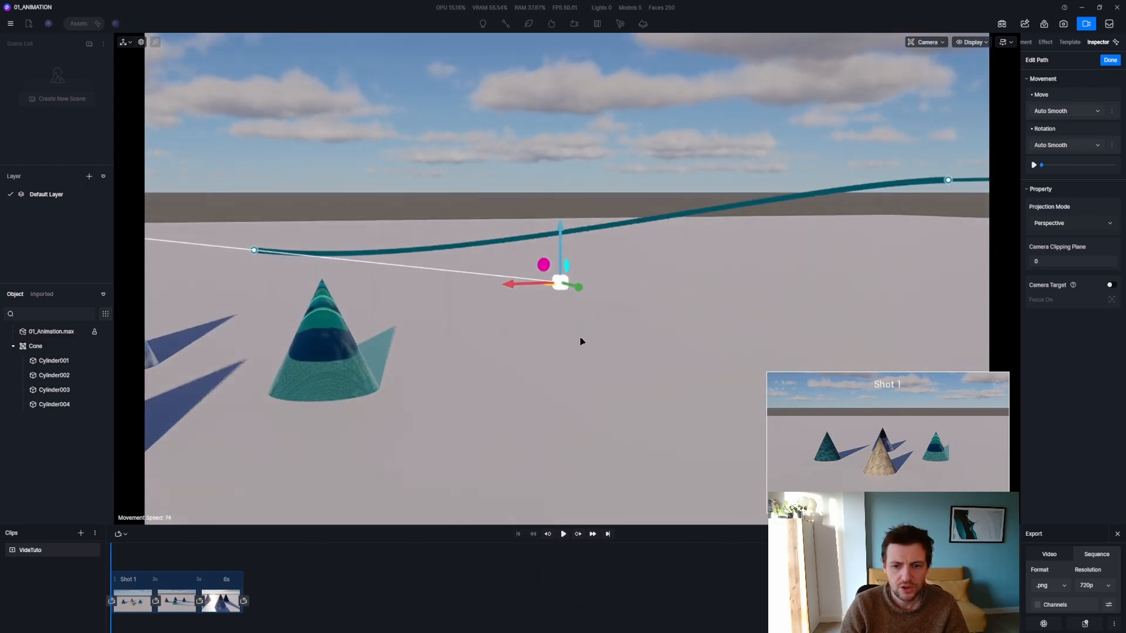
{"action": "left_click_drag", "start_coordinate": [559, 224], "coordinate": [564, 179]}
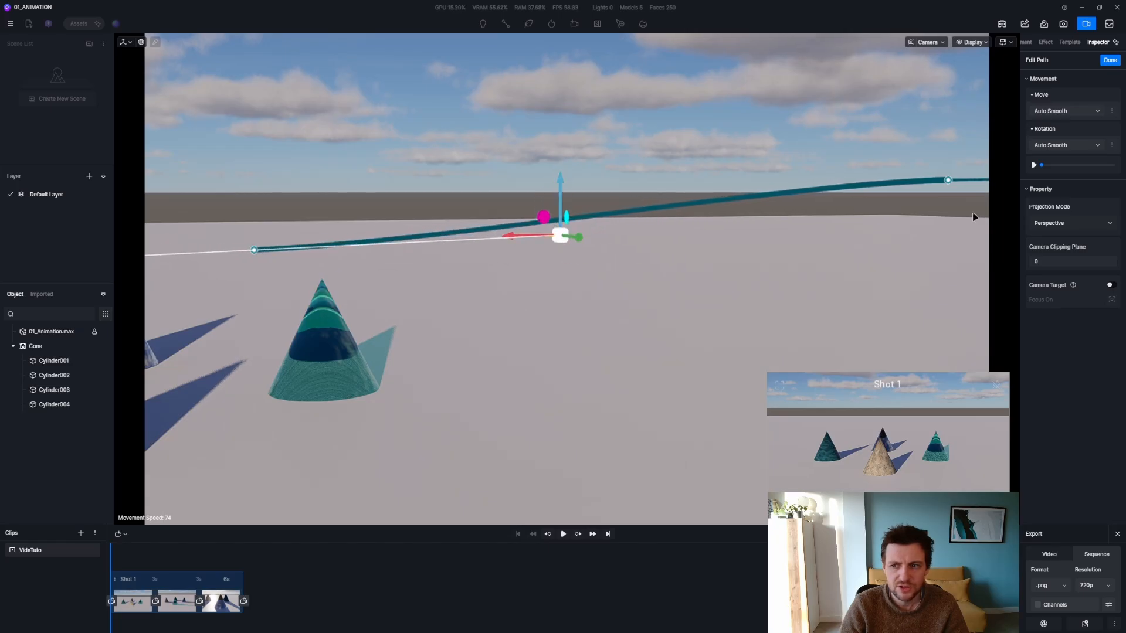
Step: Raise the middle path point well above the other points and finish editing the path
{"action": "left_click", "coordinate": [949, 182]}
{"action": "left_click_drag", "start_coordinate": [945, 241], "coordinate": [944, 174]}
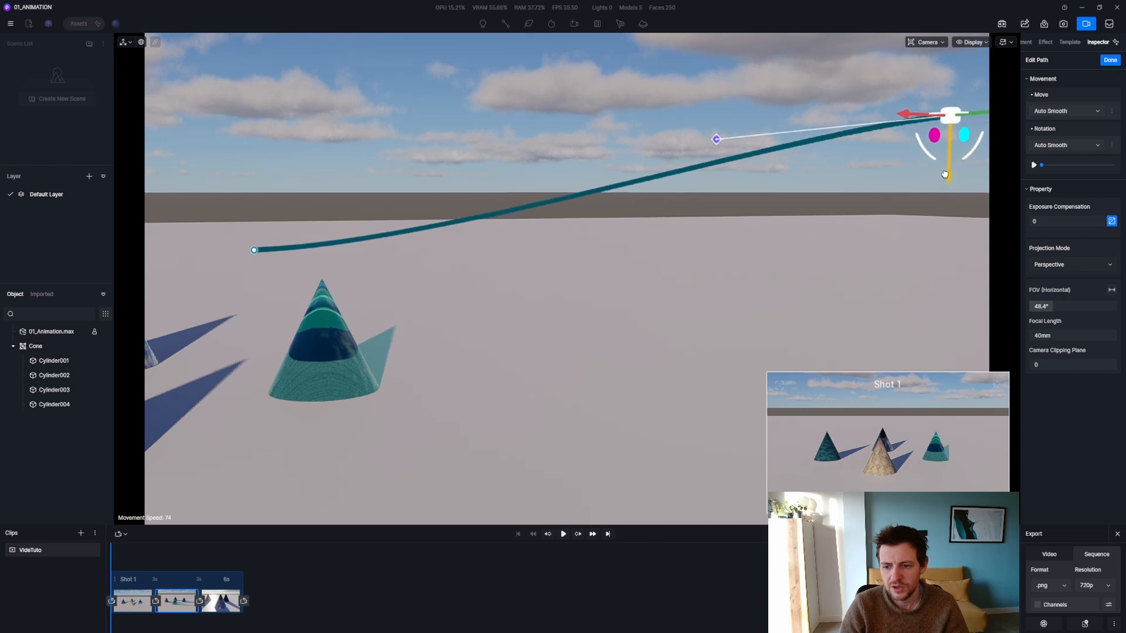
{"action": "left_click", "coordinate": [1110, 61]}
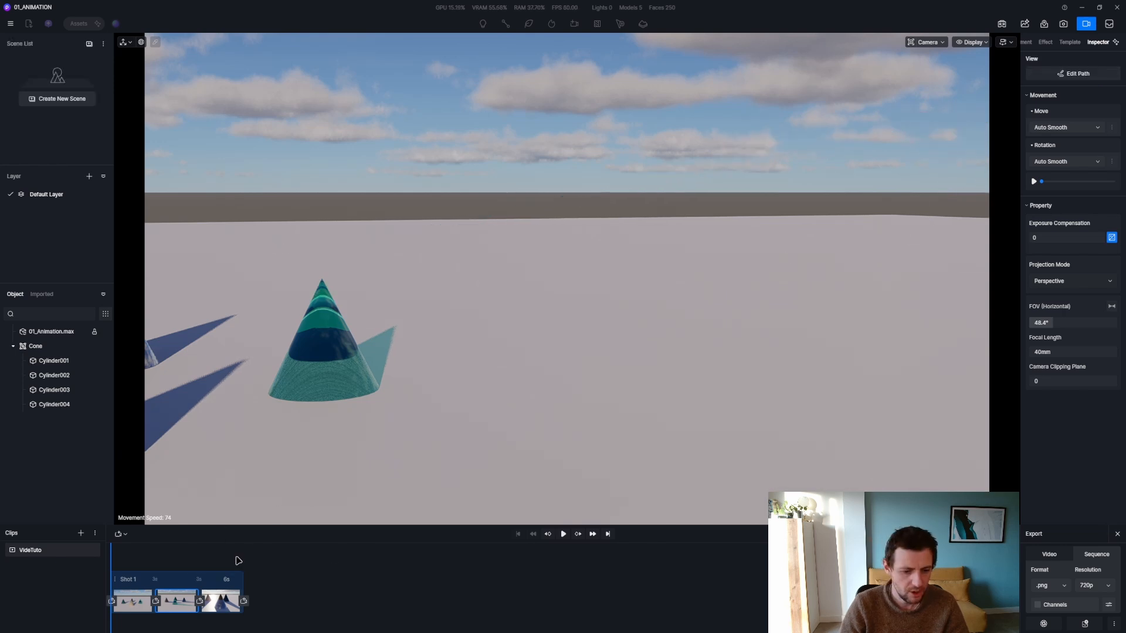
Step: Play the clip to check the edited camera path and return the timeline to the start
{"action": "key", "text": "space"}
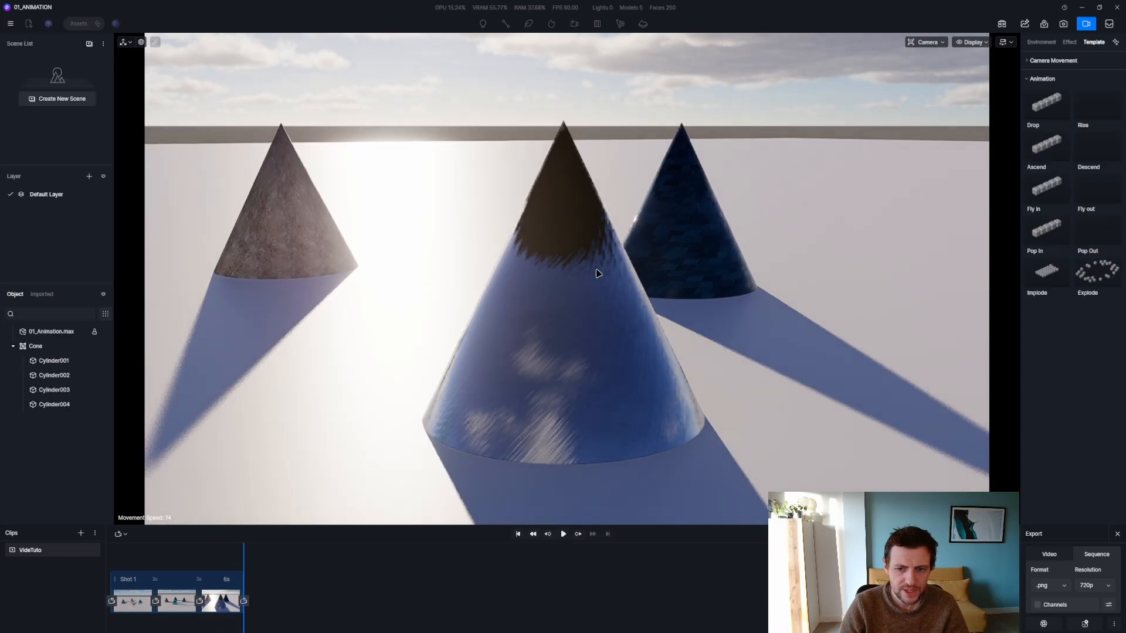
{"action": "left_click_drag", "start_coordinate": [244, 562], "coordinate": [97, 570]}
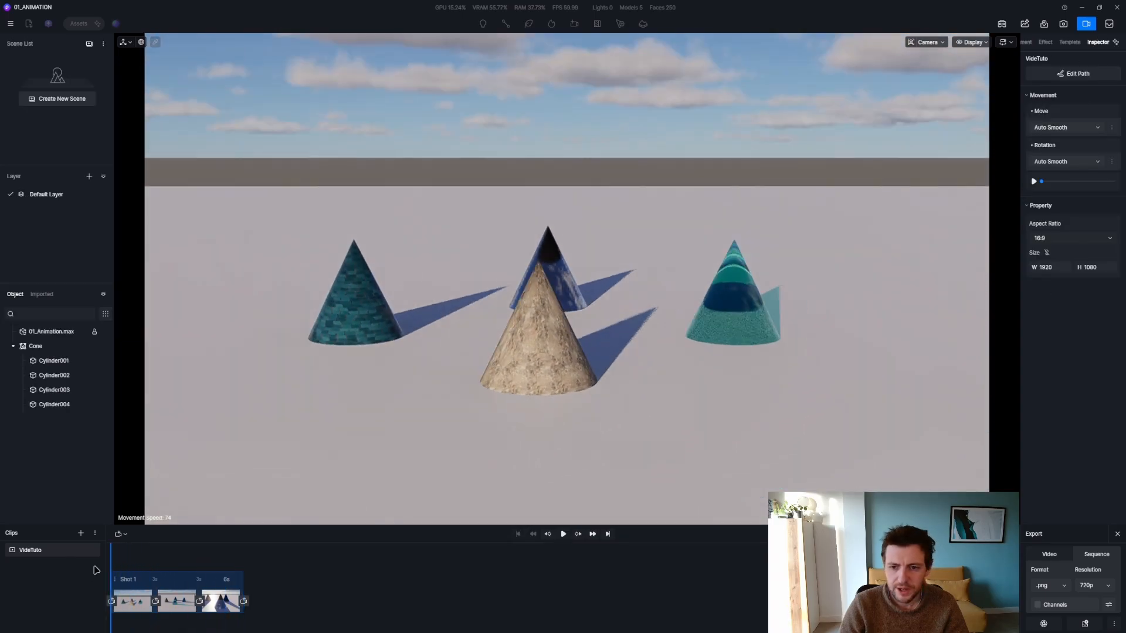
Step: Compare the clip's views and widen the last view's horizontal field of view to 71.4°, a 25mm focal length
{"action": "left_click", "coordinate": [177, 582]}
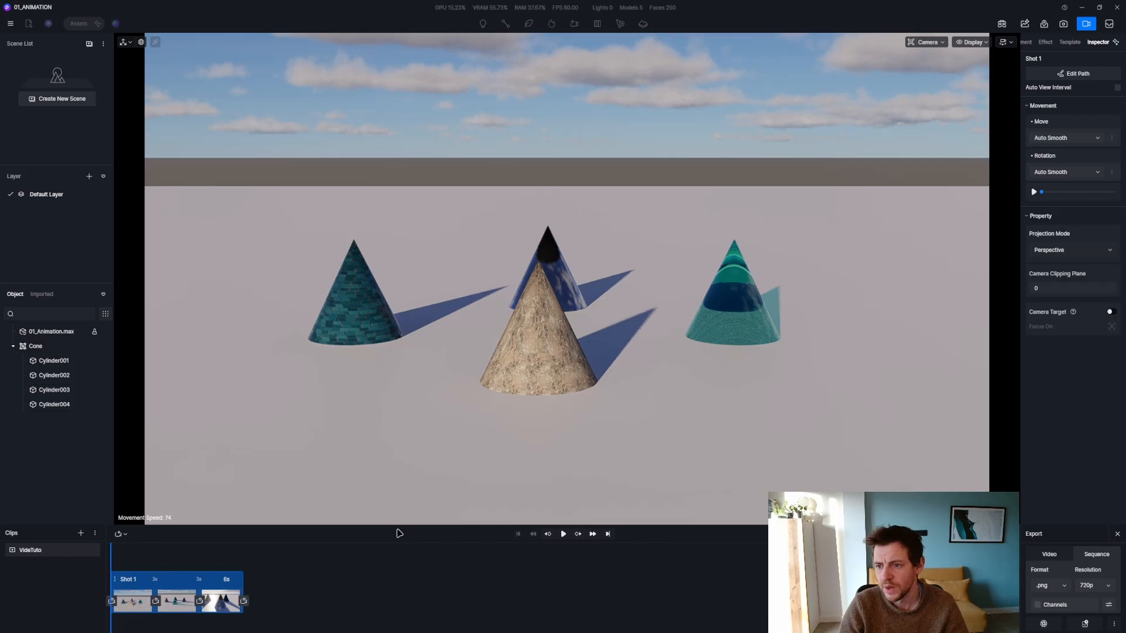
{"action": "left_click", "coordinate": [177, 602]}
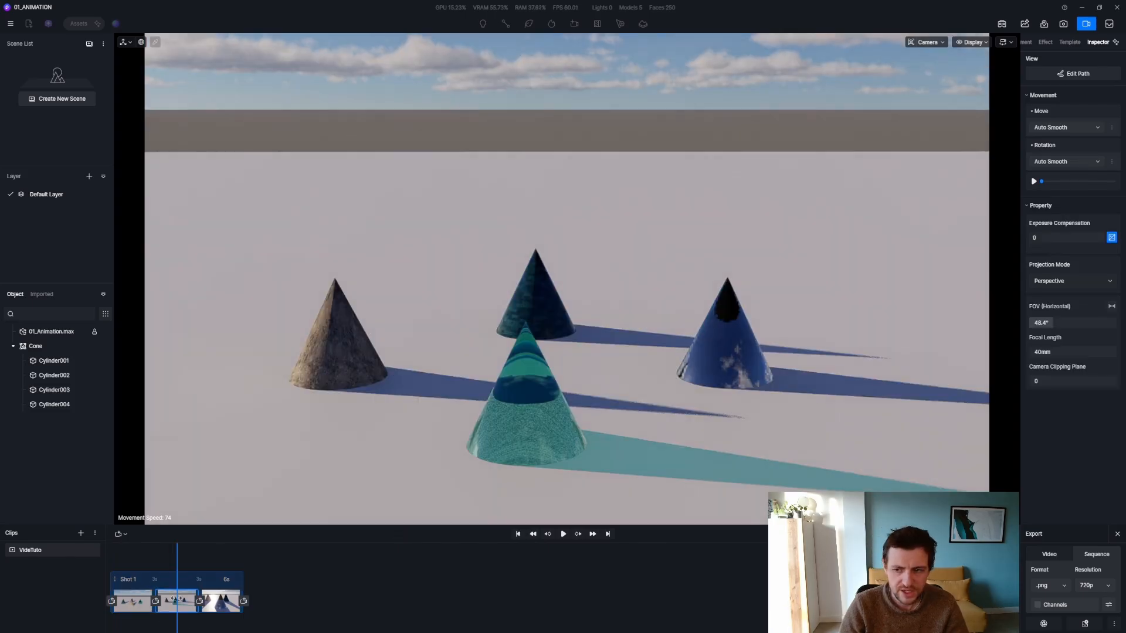
{"action": "left_click", "coordinate": [135, 604]}
{"action": "left_click", "coordinate": [176, 604]}
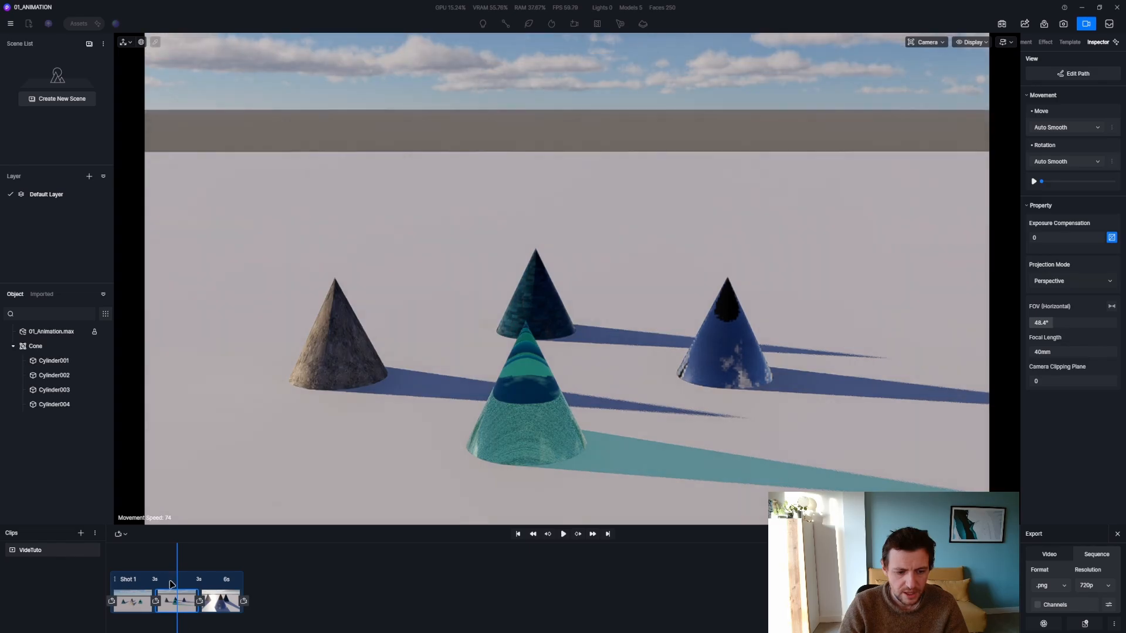
{"action": "left_click", "coordinate": [224, 608]}
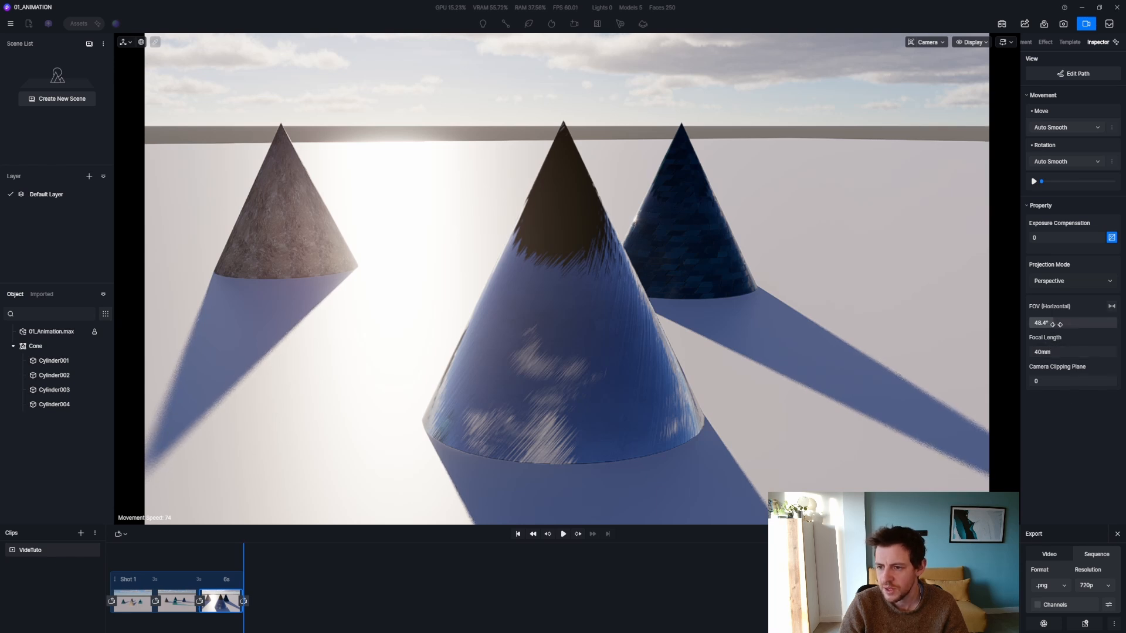
{"action": "left_click_drag", "start_coordinate": [1053, 324], "coordinate": [1075, 332]}
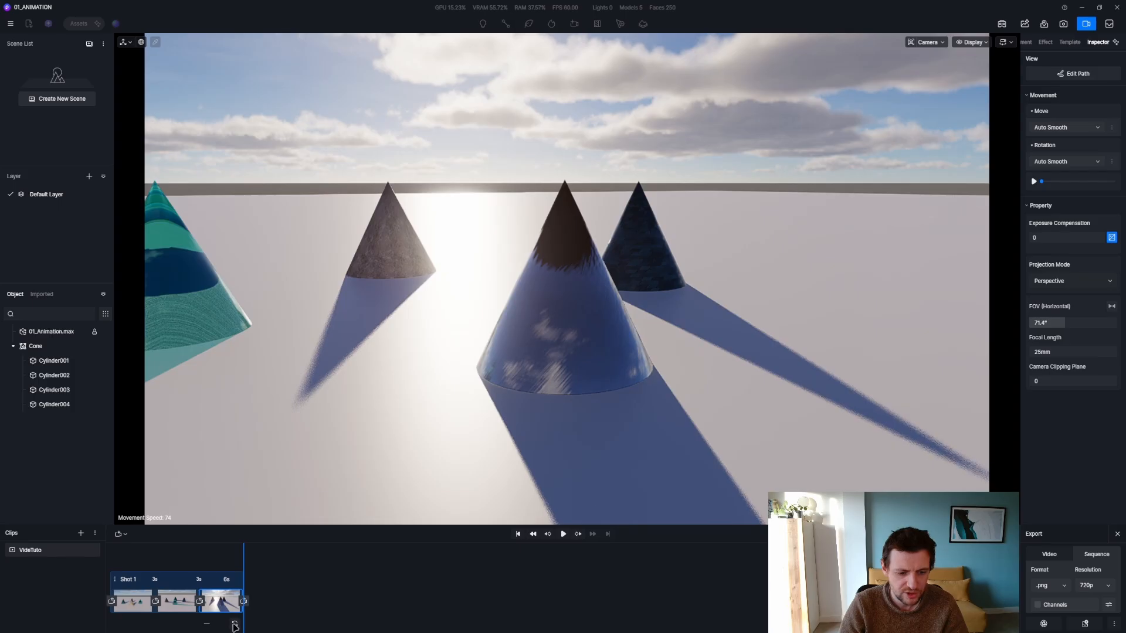
Step: Compare the middle and last views, play the clip to check the lens change, and return the timeline to the start
{"action": "left_click_drag", "start_coordinate": [245, 563], "coordinate": [176, 563]}
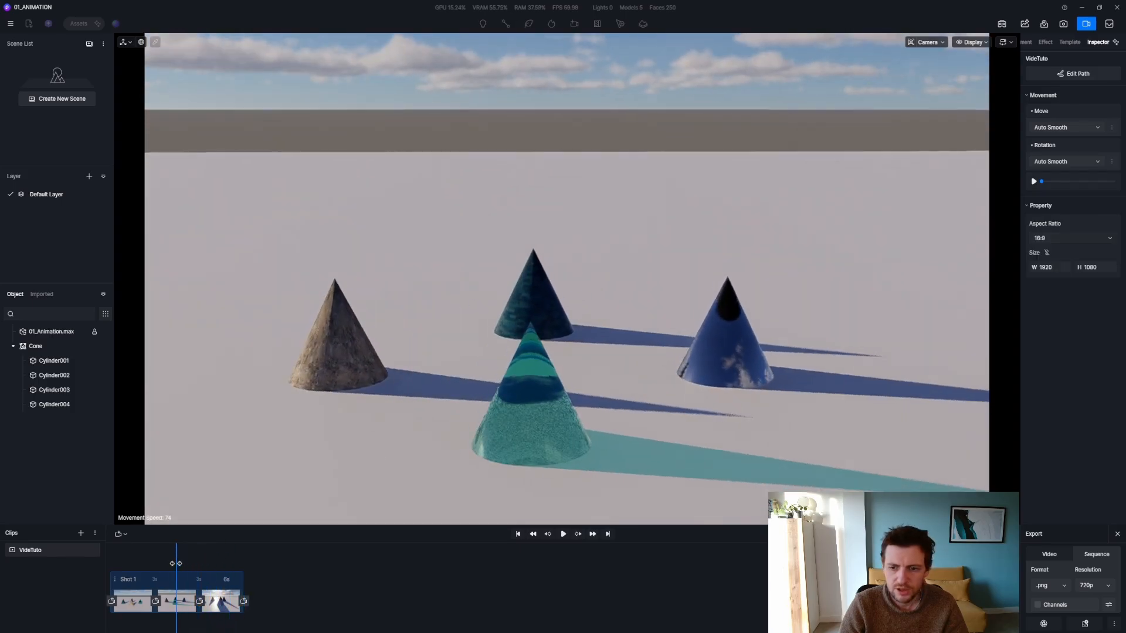
{"action": "left_click", "coordinate": [178, 604]}
{"action": "left_click", "coordinate": [169, 604]}
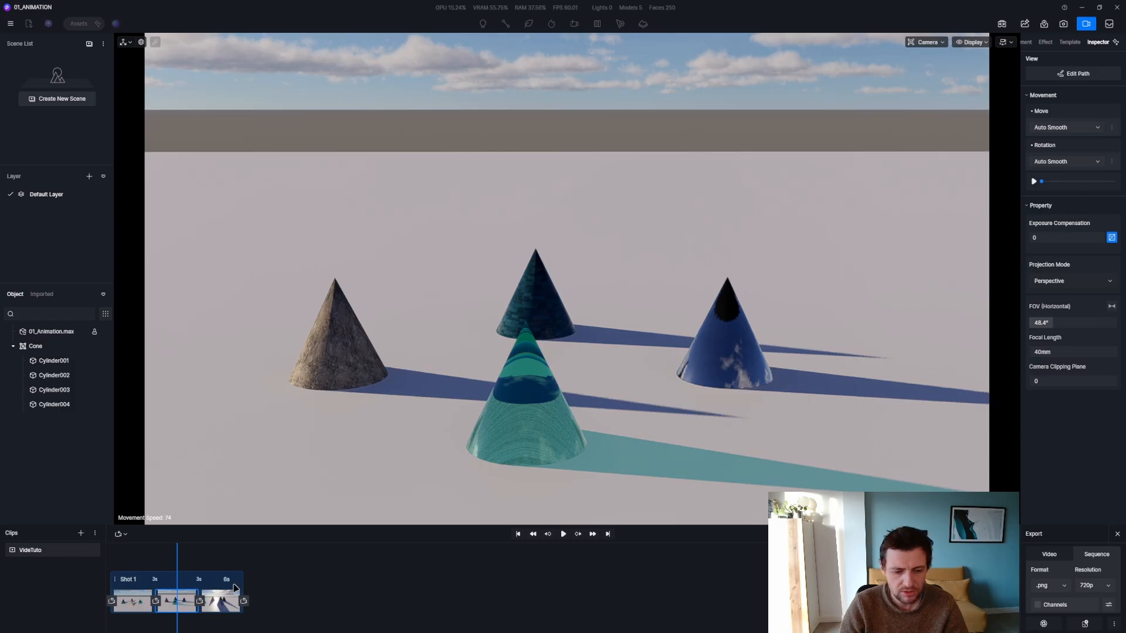
{"action": "left_click", "coordinate": [218, 602]}
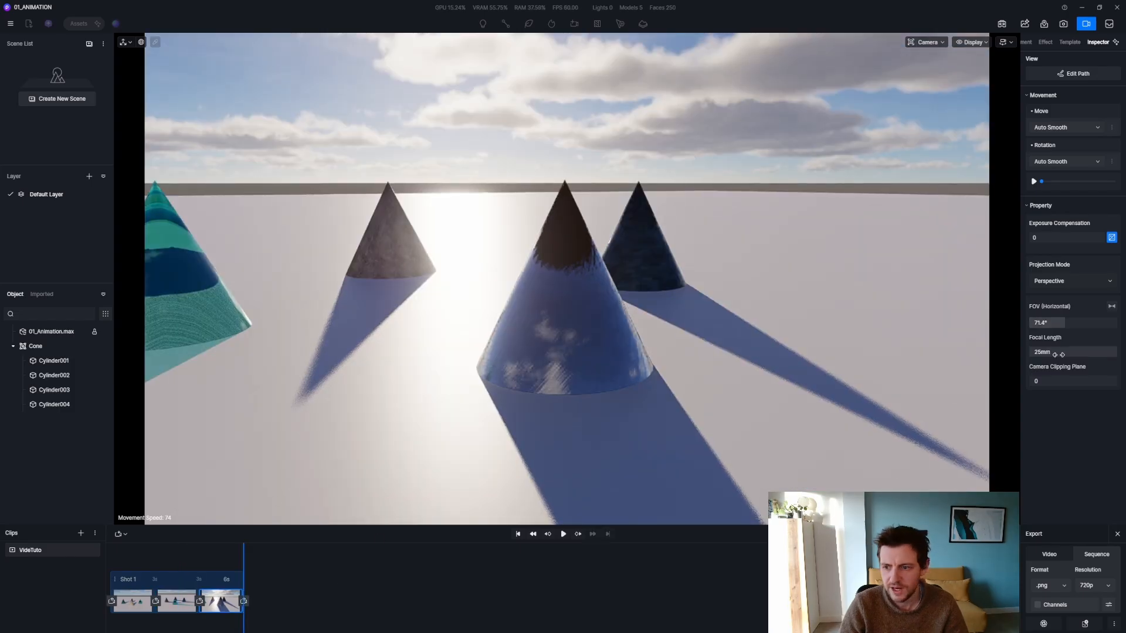
{"action": "key", "text": "space"}
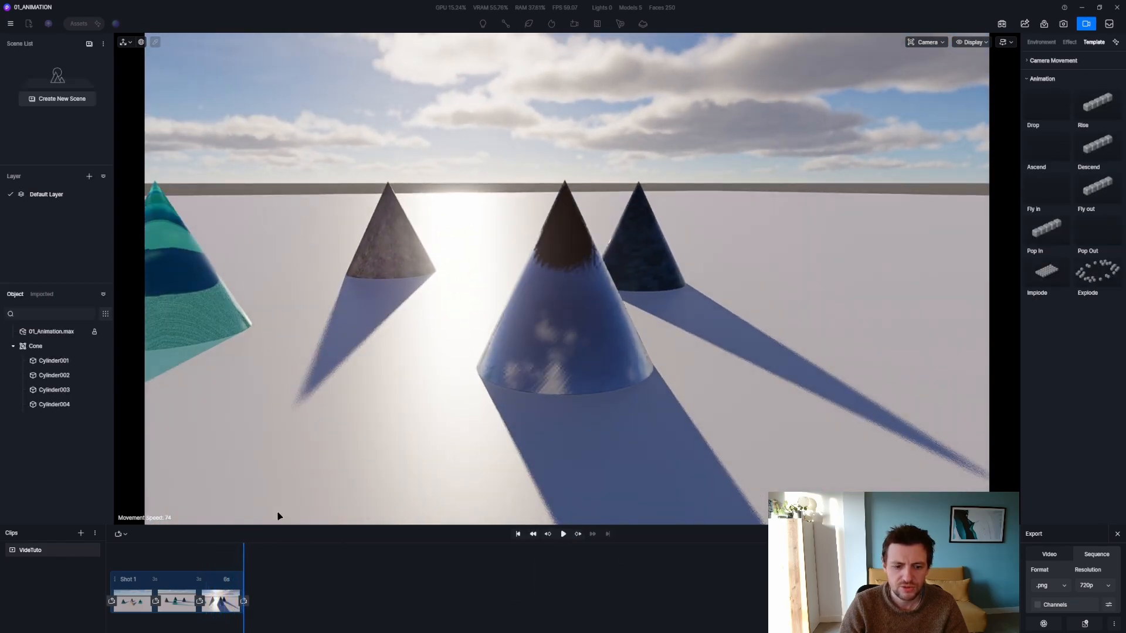
{"action": "left_click_drag", "start_coordinate": [237, 560], "coordinate": [81, 571]}
Step: Try the Parallel and Two-point Perspective projection modes on the first view and preview the start of the shot
{"action": "left_click", "coordinate": [137, 602]}
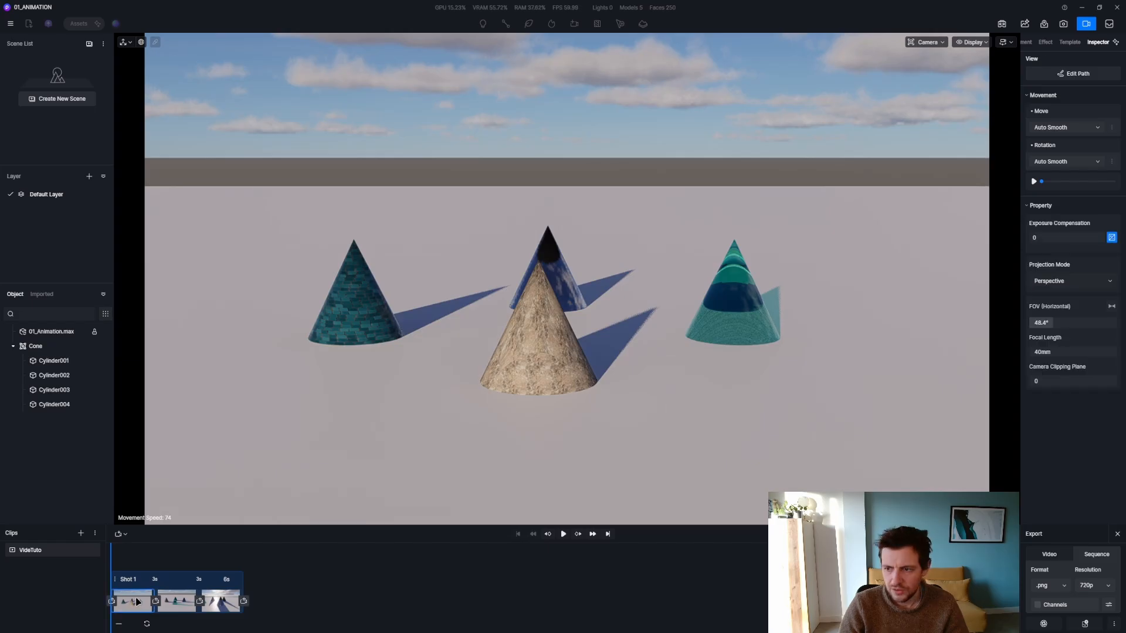
{"action": "left_click", "coordinate": [1064, 284]}
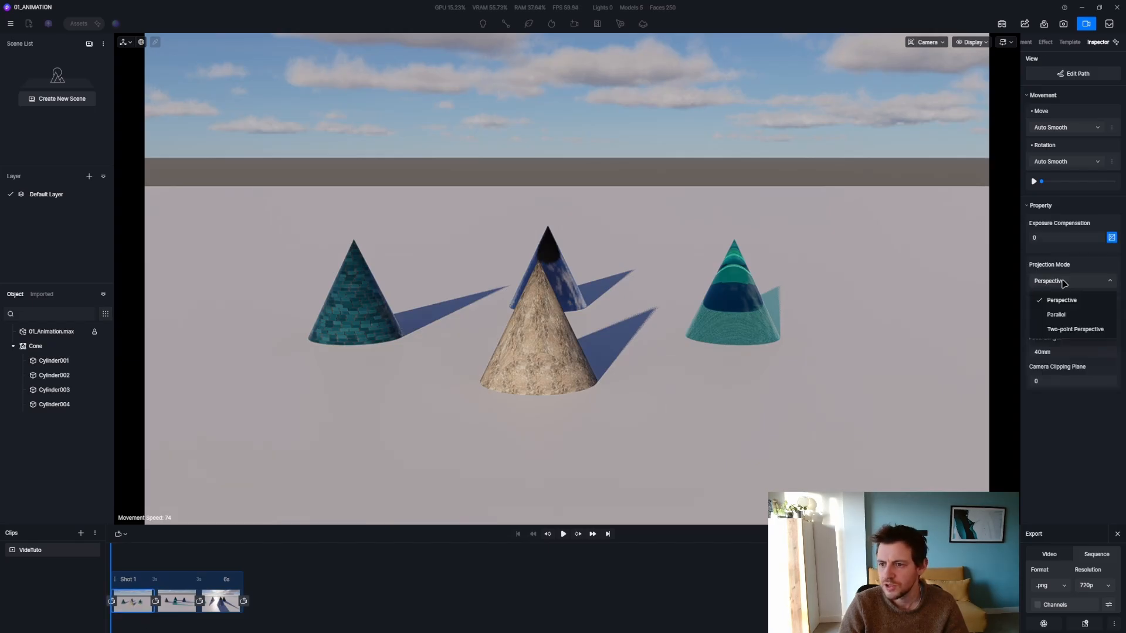
{"action": "left_click", "coordinate": [1056, 316]}
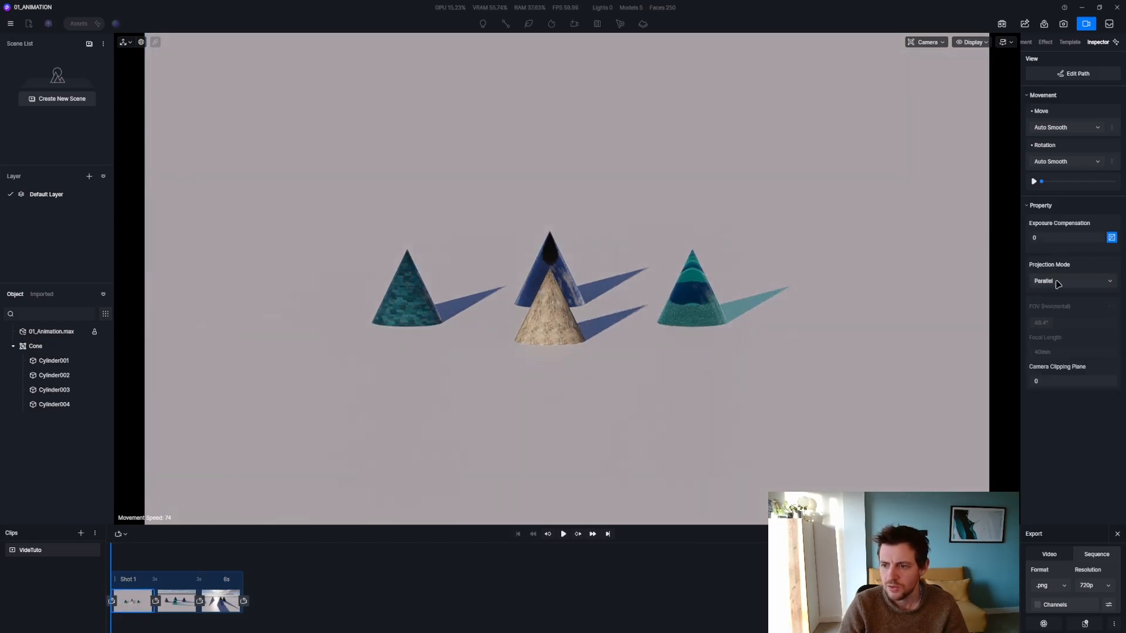
{"action": "left_click", "coordinate": [1058, 284]}
{"action": "left_click", "coordinate": [1062, 330]}
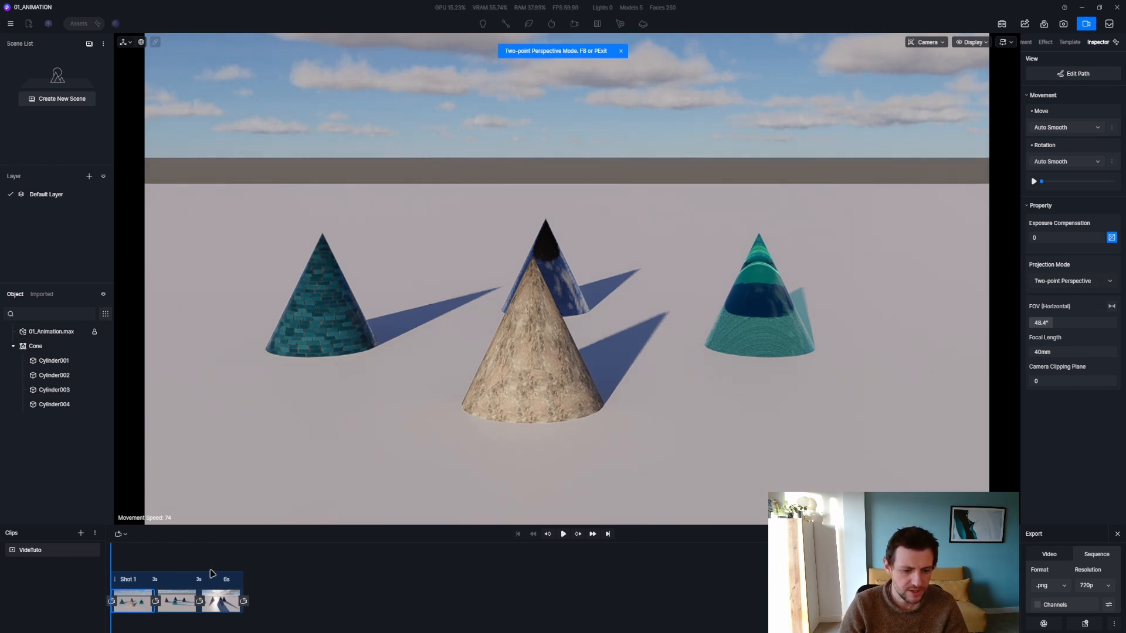
{"action": "left_click", "coordinate": [1059, 281]}
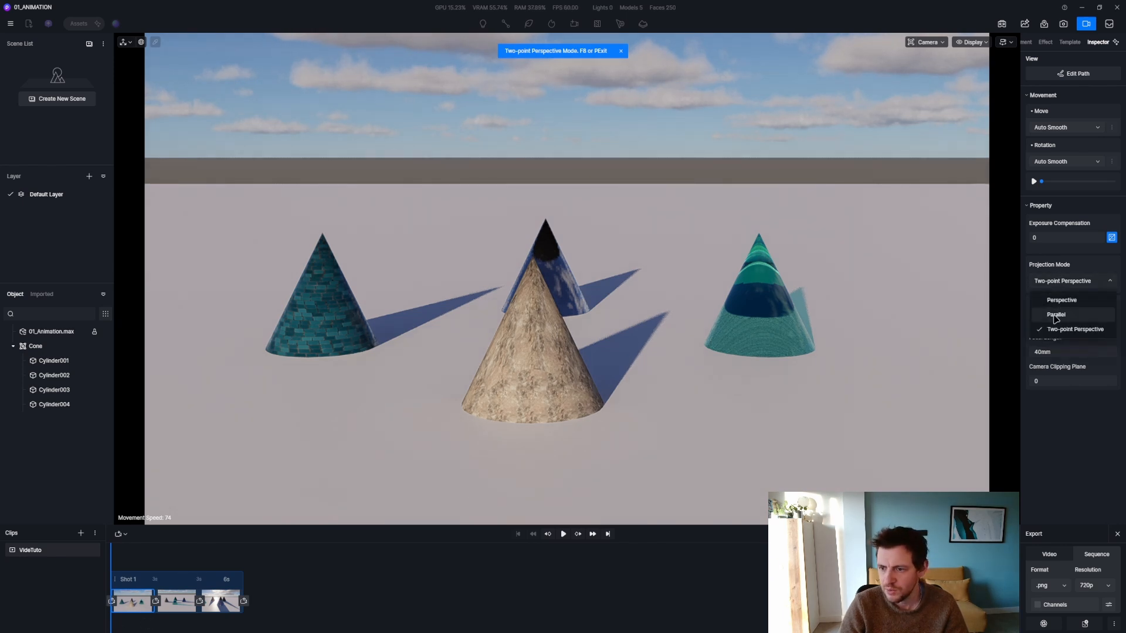
{"action": "left_click", "coordinate": [1055, 319]}
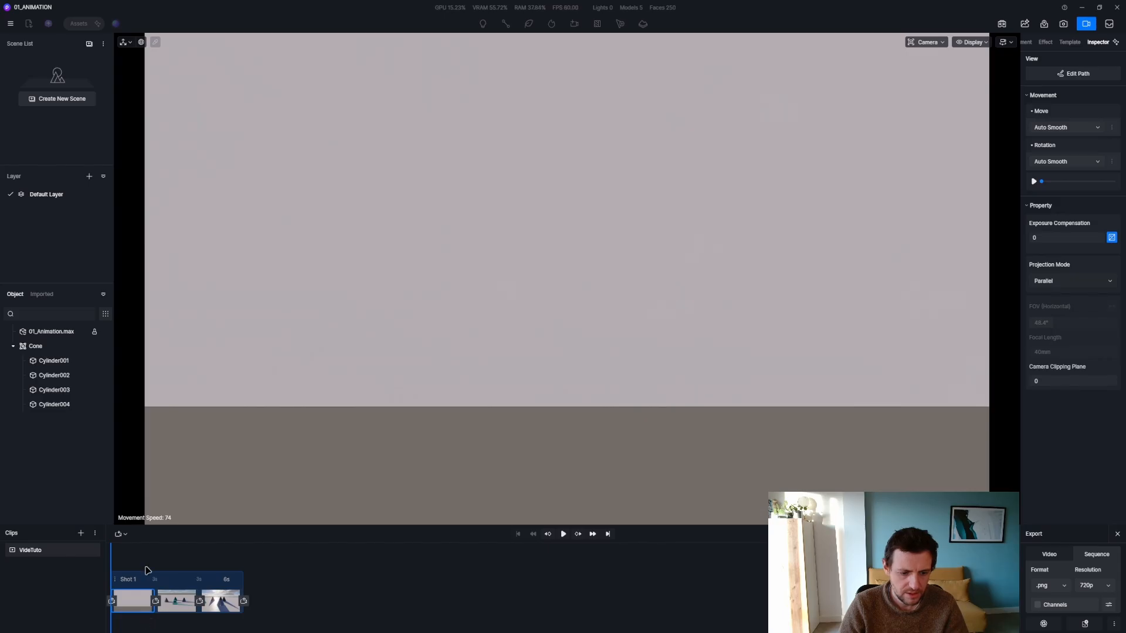
{"action": "left_click_drag", "start_coordinate": [148, 564], "coordinate": [117, 578]}
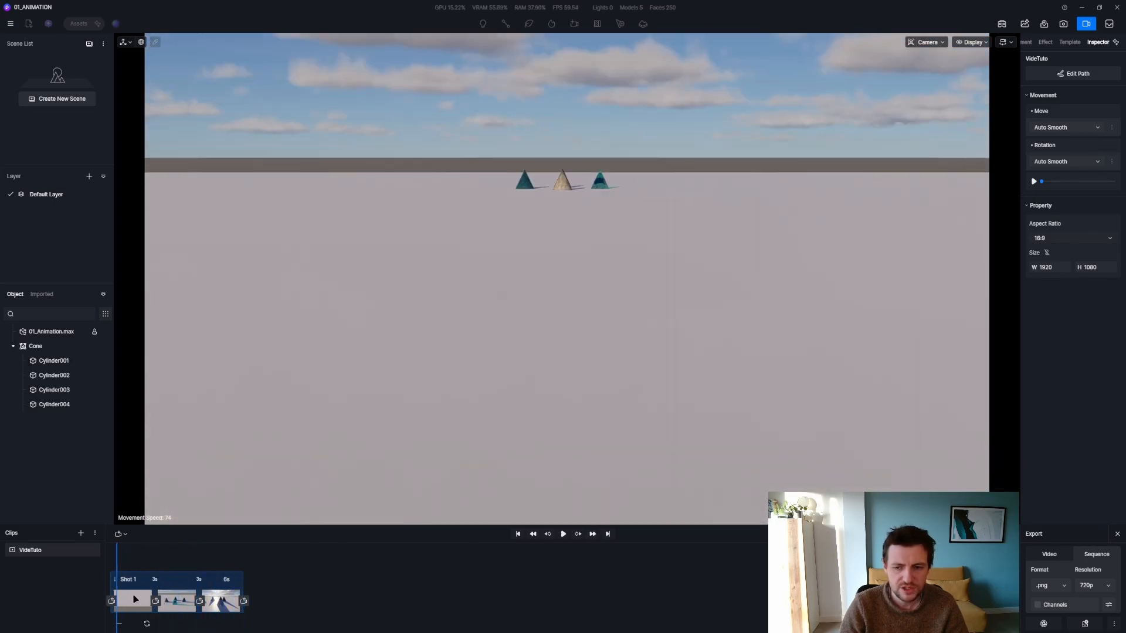
Step: Set the first view's projection mode back to Perspective and reframe its camera closely on the four cones
{"action": "left_click", "coordinate": [134, 601]}
{"action": "left_click", "coordinate": [1050, 284]}
{"action": "left_click", "coordinate": [1055, 299]}
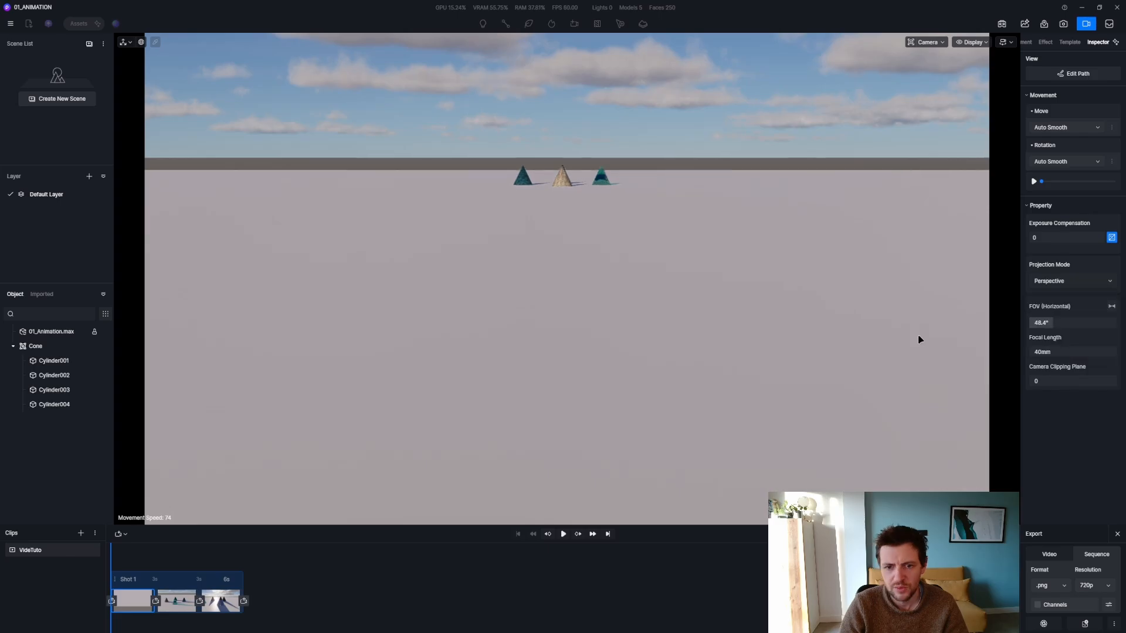
{"action": "right_click_drag", "start_coordinate": [920, 339], "coordinate": [945, 360]}
{"action": "key", "text": "z"}
{"action": "scroll", "coordinate": [909, 200], "scroll_direction": "up", "scroll_amount": 2}
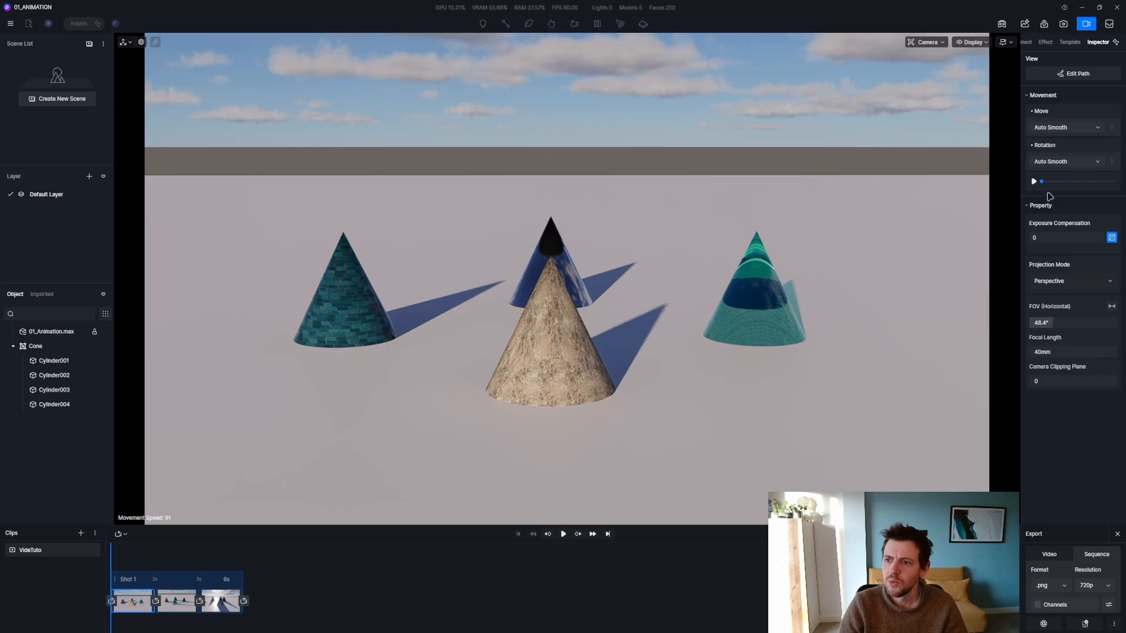
Step: Set the first view's move interpolation to Linear and play the clip to check the motion
{"action": "left_click", "coordinate": [1054, 128]}
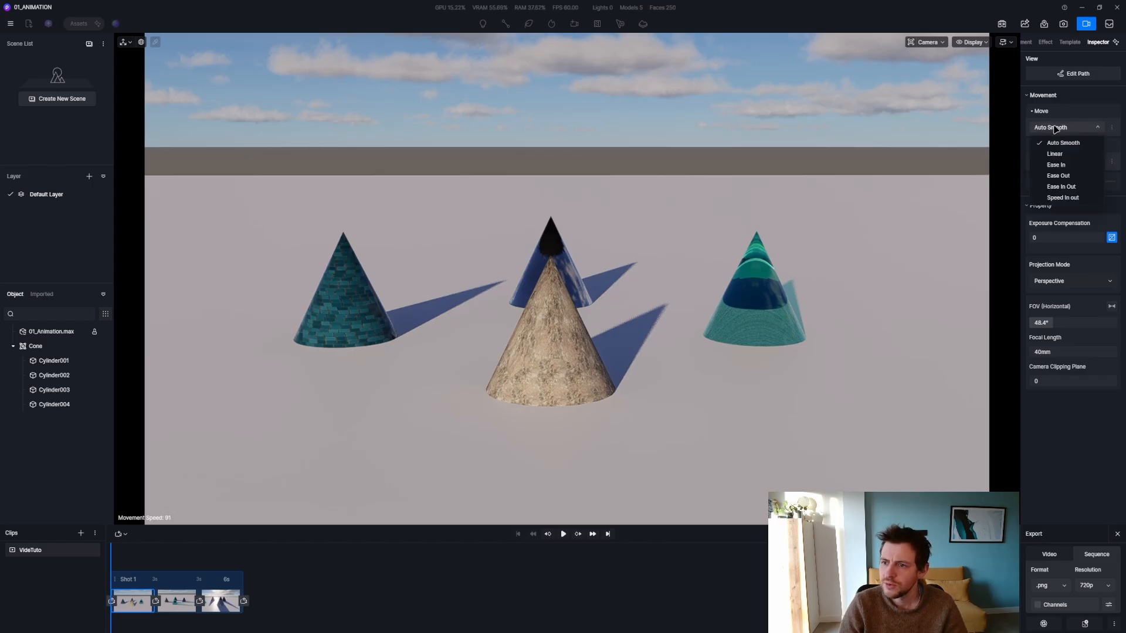
{"action": "left_click", "coordinate": [1068, 154]}
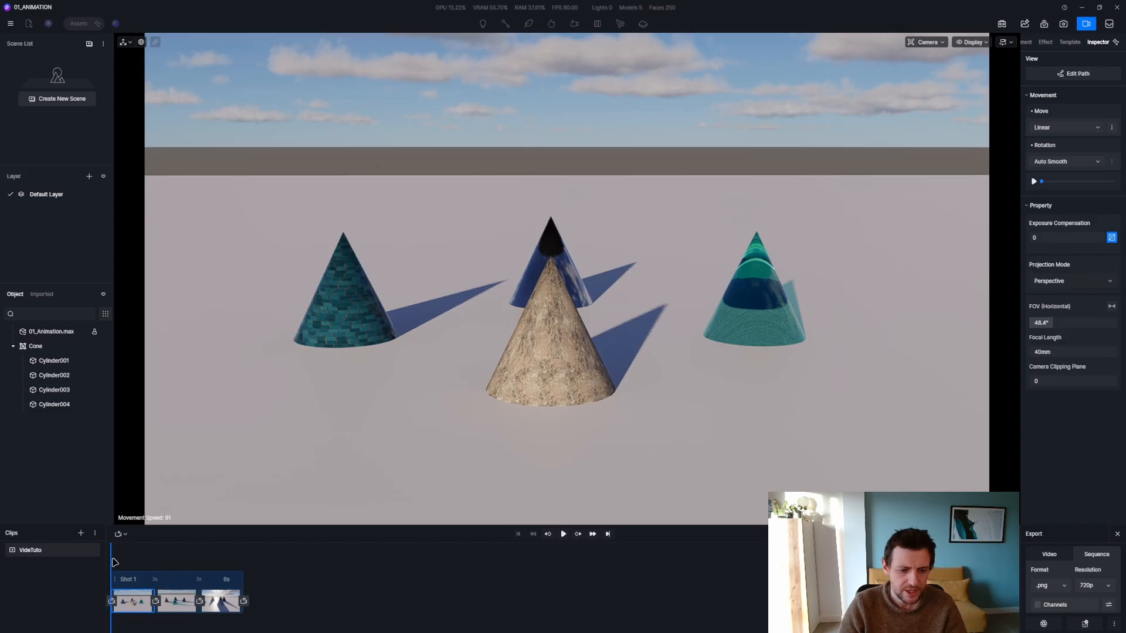
{"action": "key", "text": "space"}
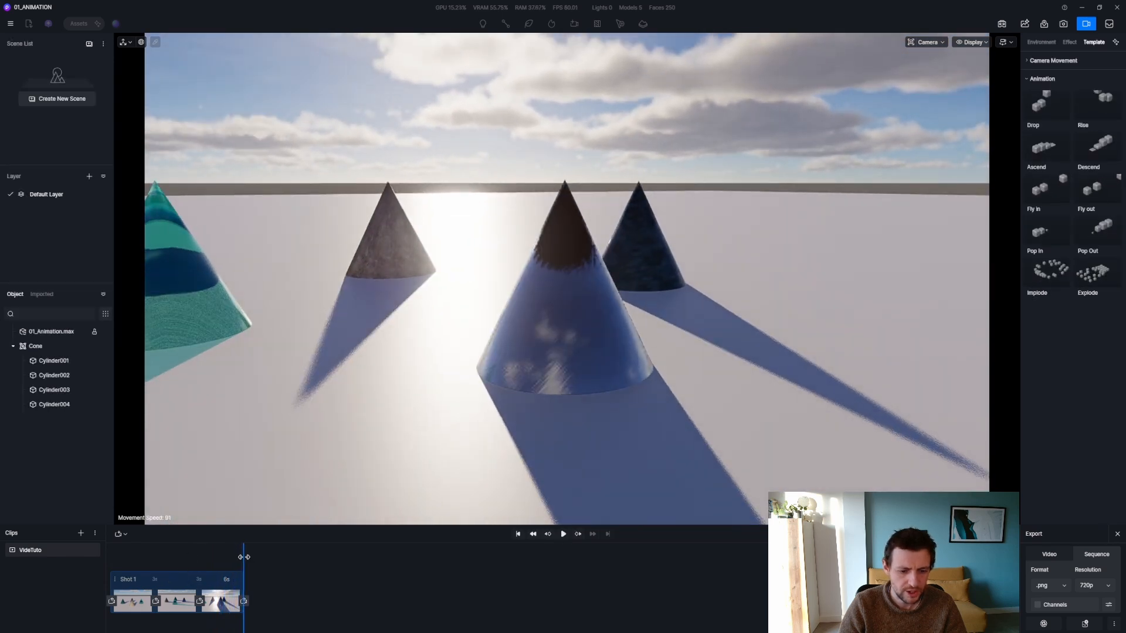
{"action": "left_click", "coordinate": [75, 552]}
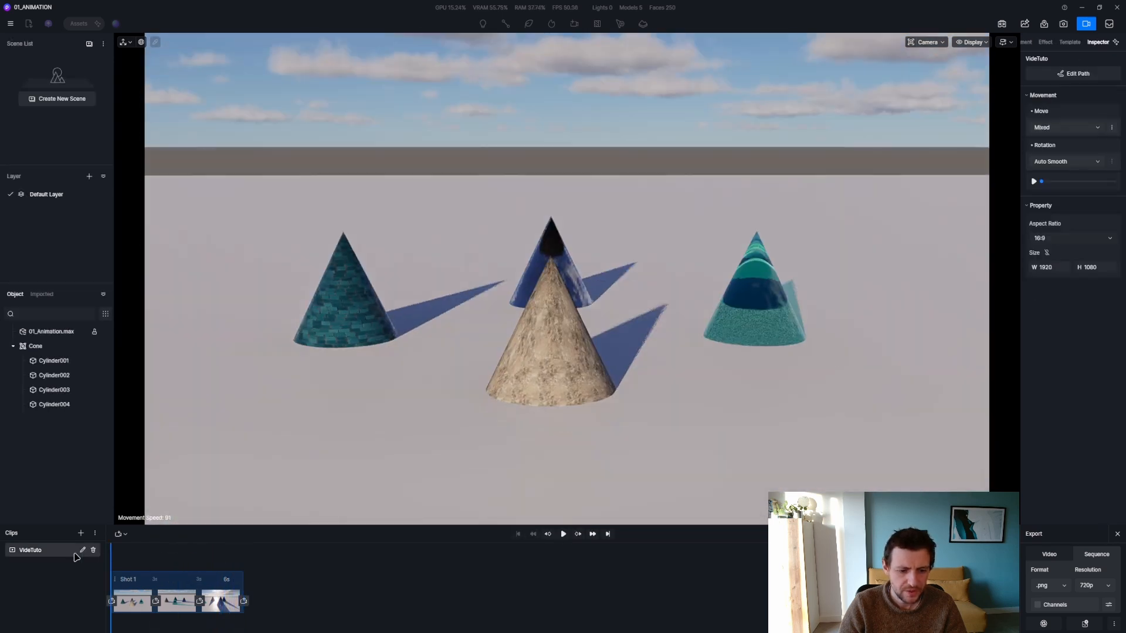
Step: Set Shot 1's move interpolation to Ease In with Linear rotation and play the clip
{"action": "left_click", "coordinate": [136, 581]}
{"action": "left_click", "coordinate": [1038, 138]}
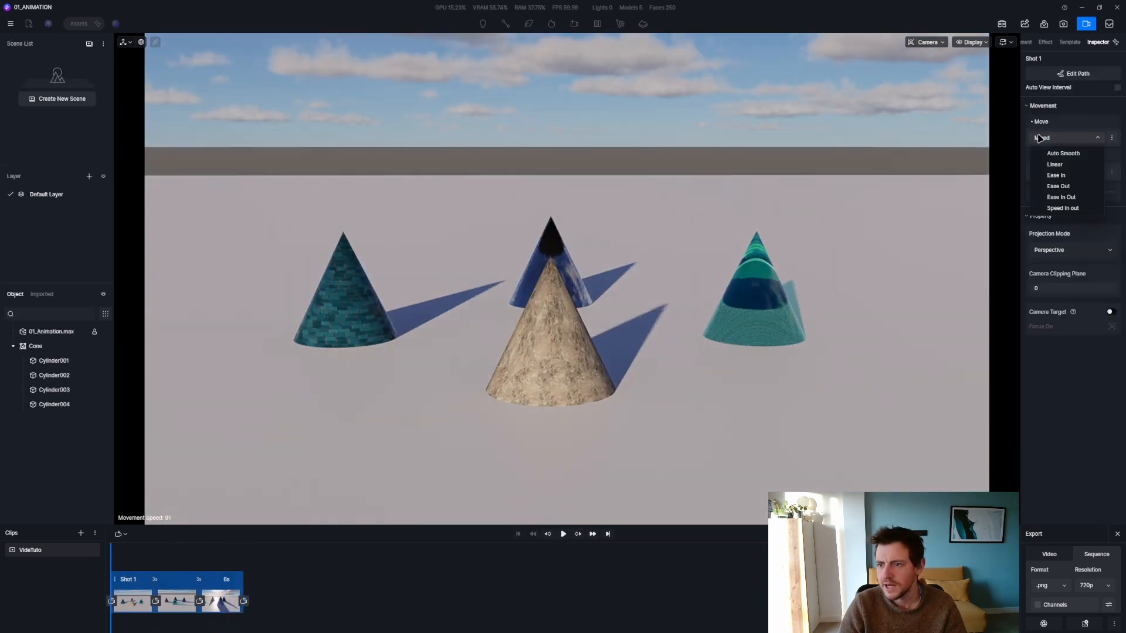
{"action": "left_click", "coordinate": [1061, 176]}
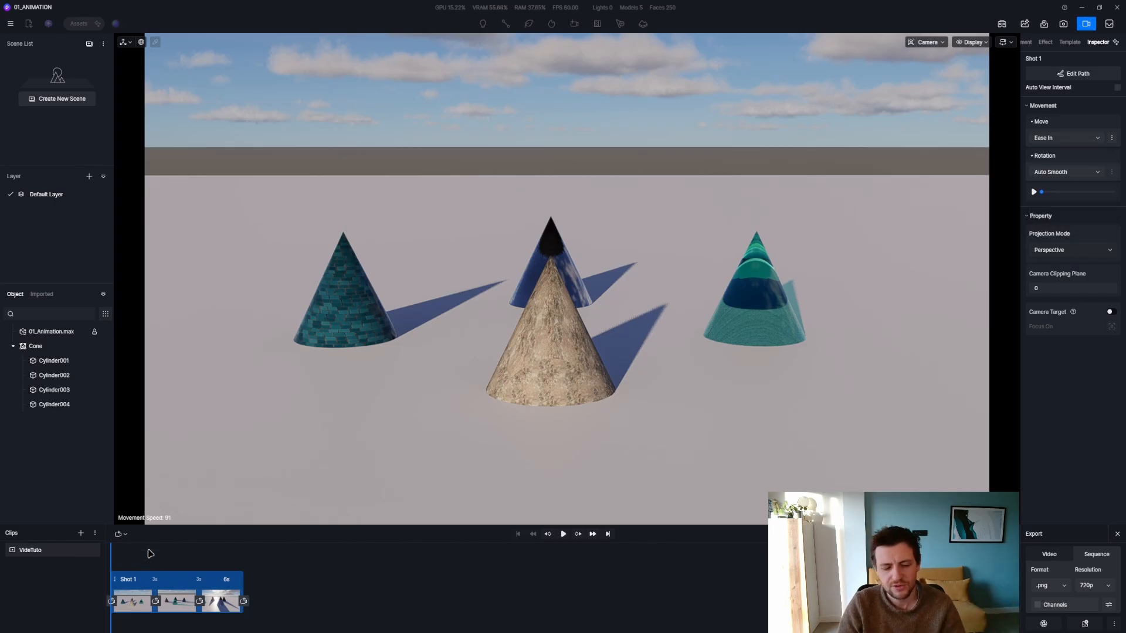
{"action": "left_click", "coordinate": [139, 564]}
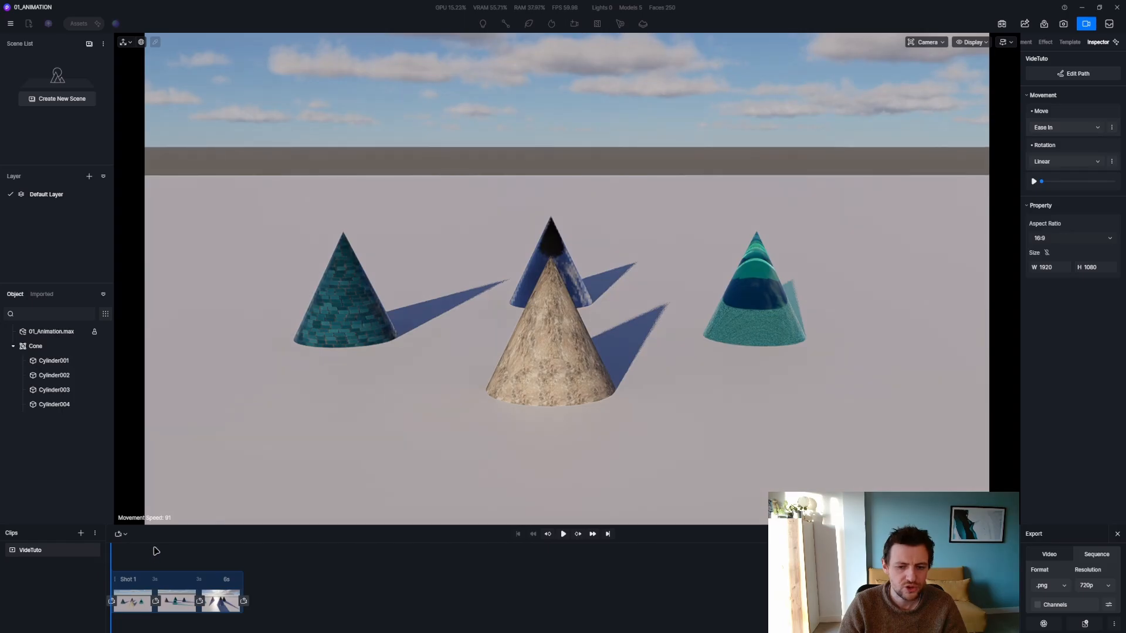
{"action": "key", "text": "space"}
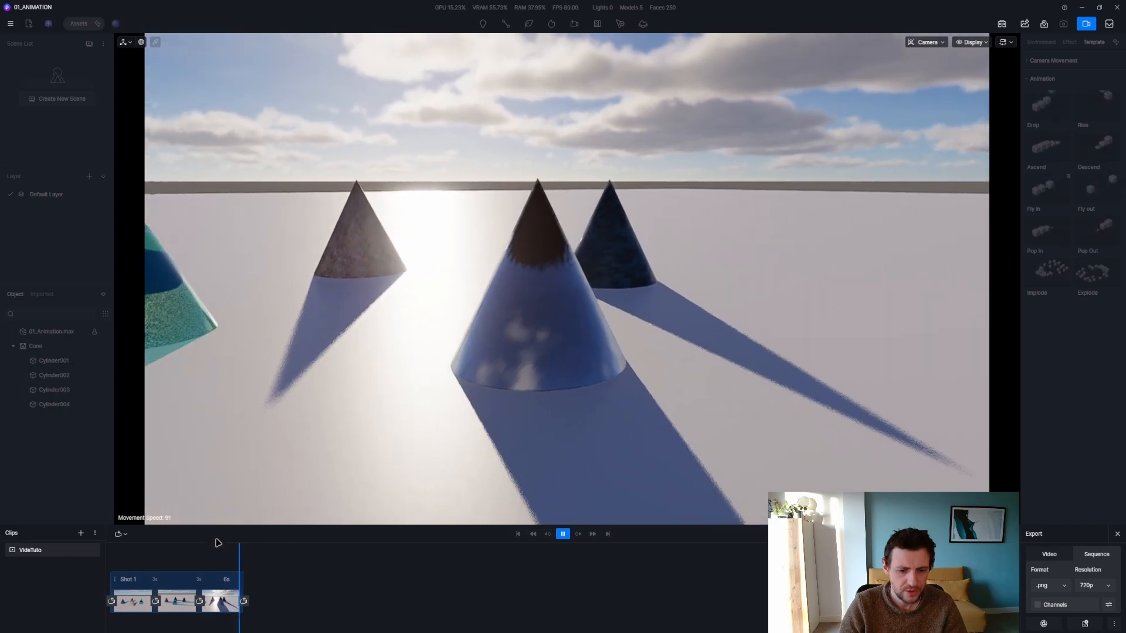
{"action": "key", "text": "space"}
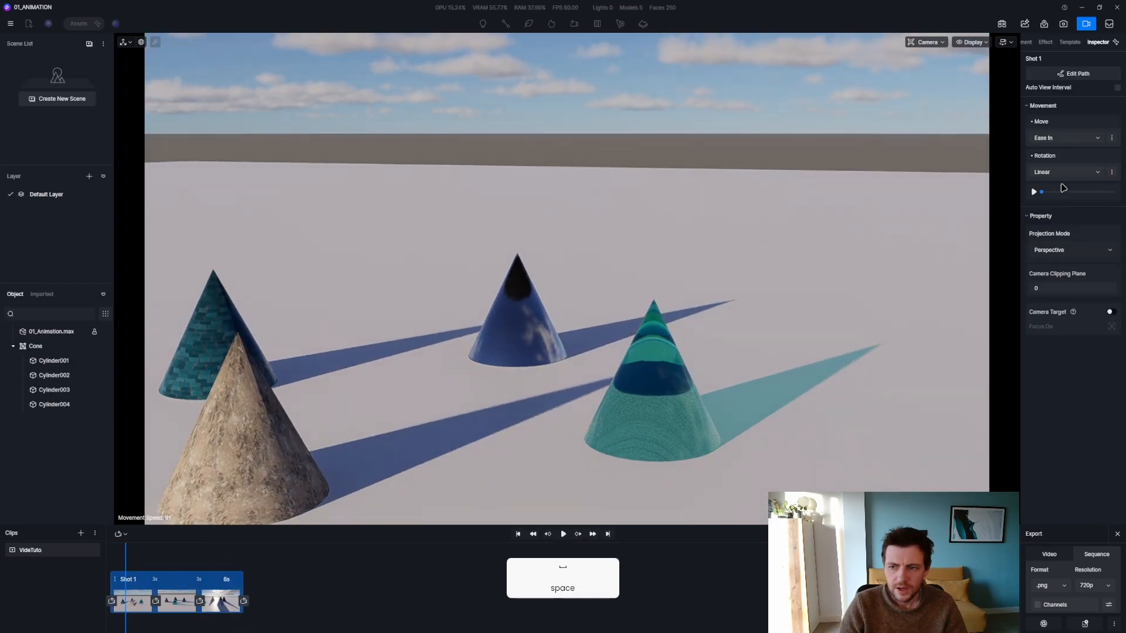
Step: Try Ease In Out as Shot 1's move interpolation and play the clip
{"action": "left_click", "coordinate": [1060, 141]}
{"action": "left_click", "coordinate": [1061, 197]}
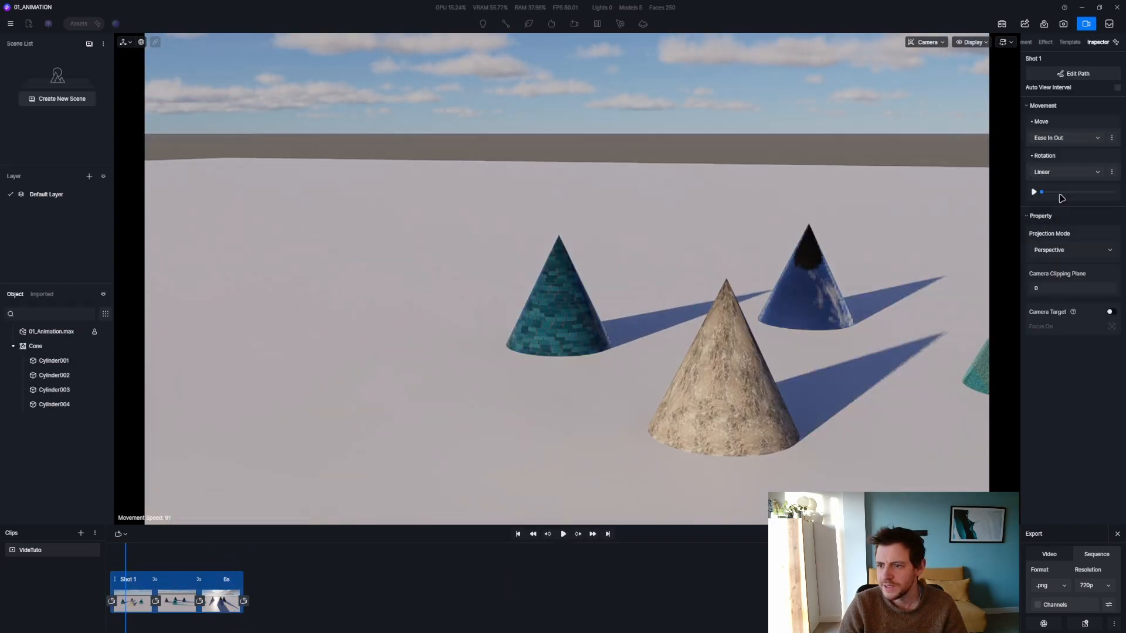
{"action": "key", "text": "space"}
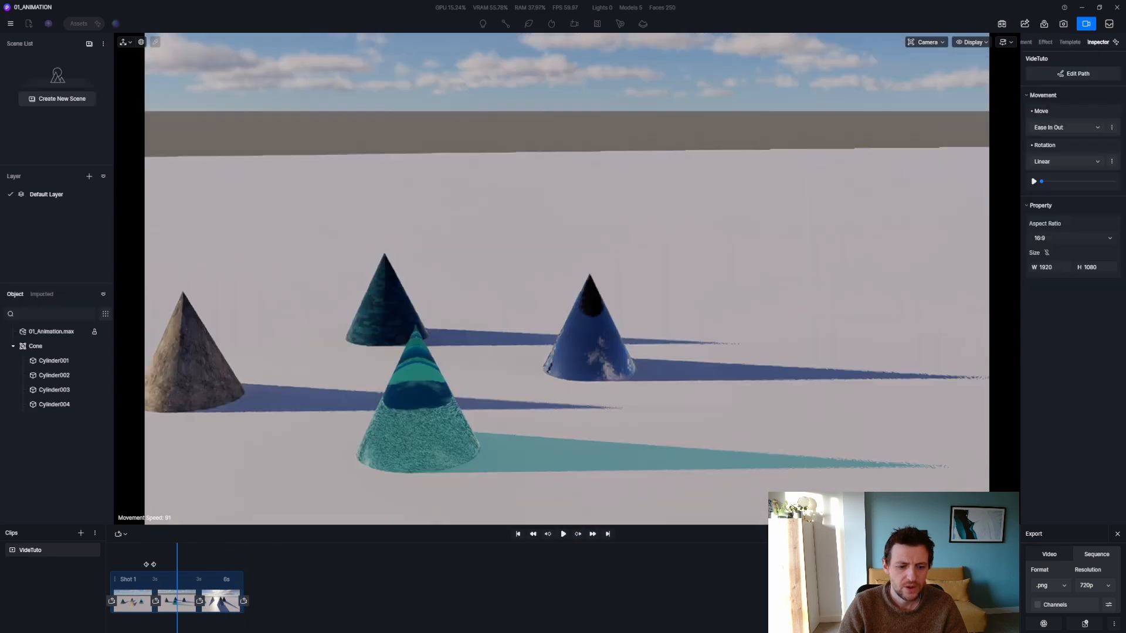
Step: Set Shot 1's move and rotation interpolation to Auto Smooth and replay the clip
{"action": "left_click", "coordinate": [174, 587]}
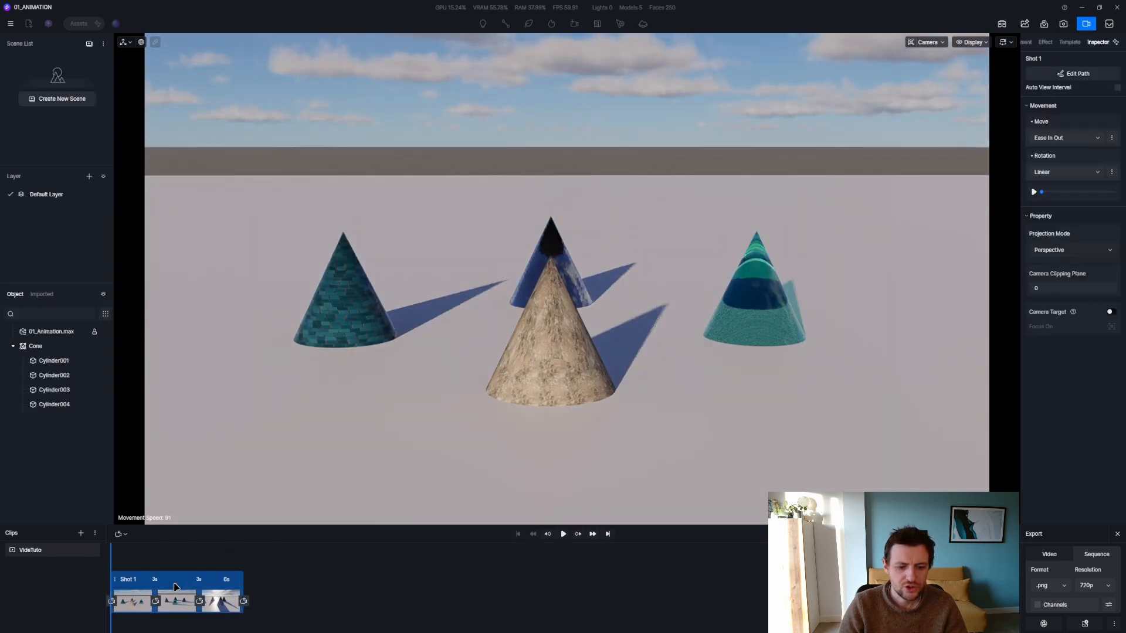
{"action": "left_click", "coordinate": [1084, 137]}
{"action": "left_click", "coordinate": [1060, 153]}
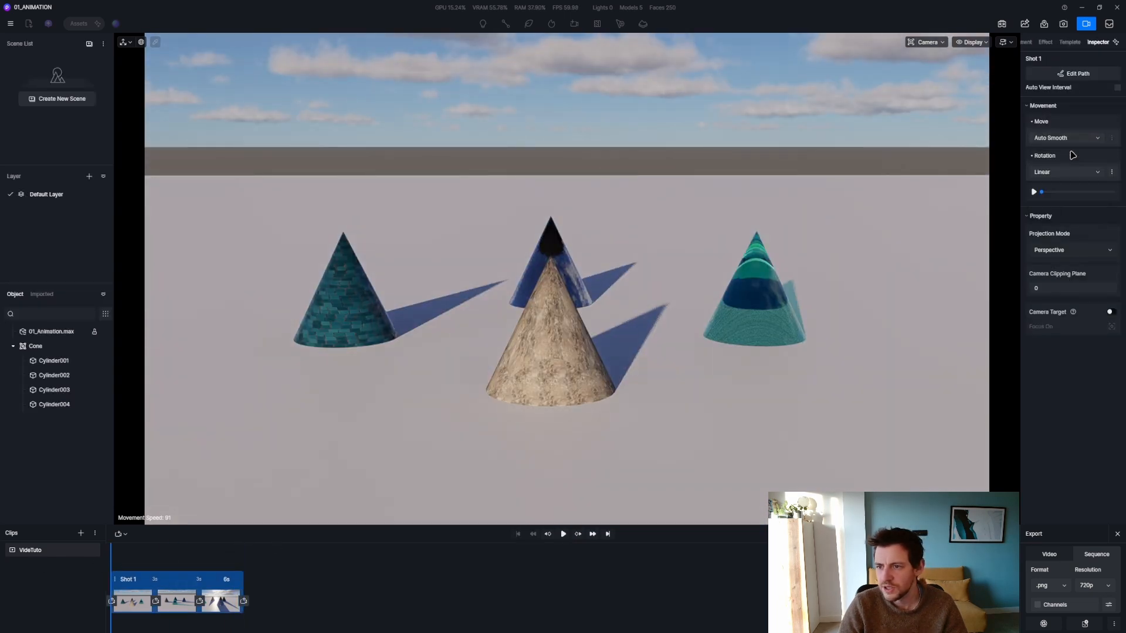
{"action": "key", "text": "space"}
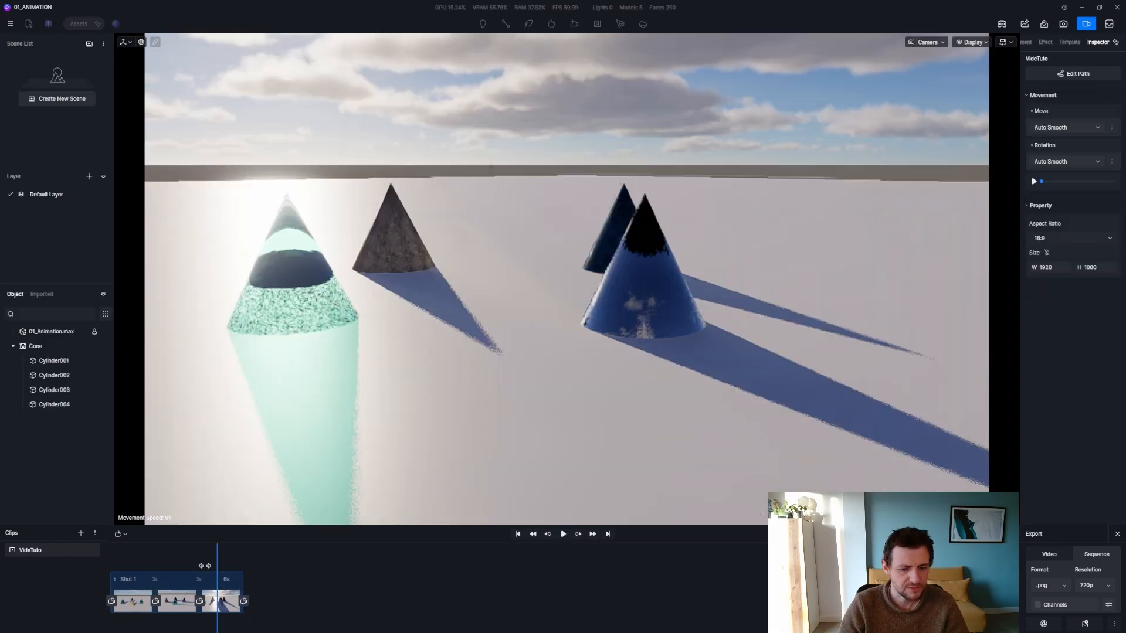
{"action": "left_click_drag", "start_coordinate": [205, 566], "coordinate": [47, 564]}
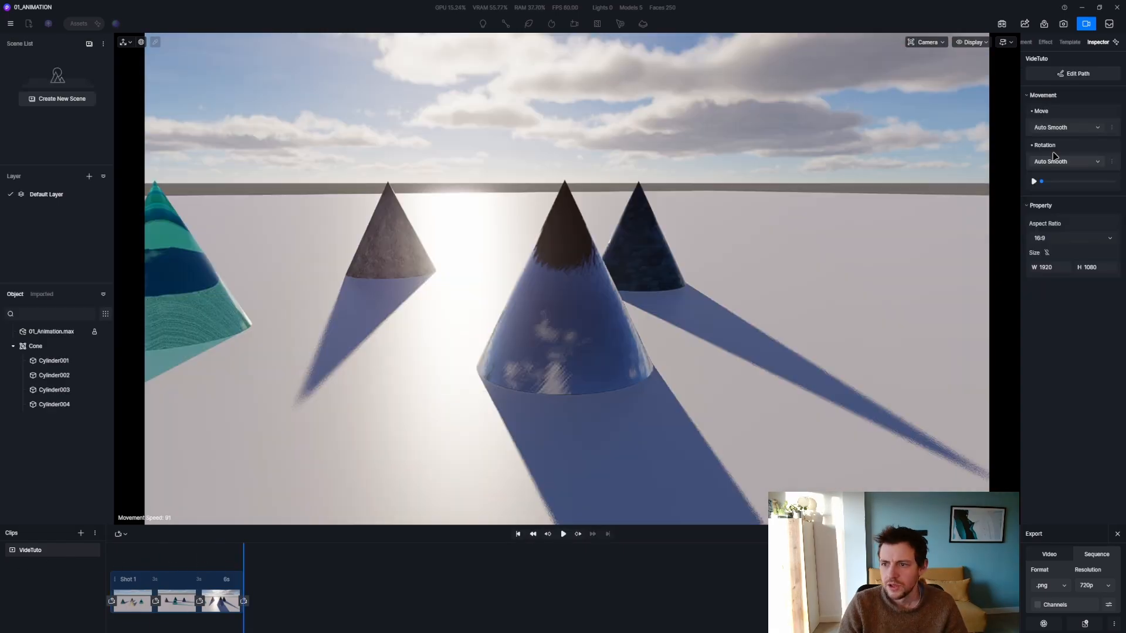
Step: Add a 360° Pan camera movement template to the clip after Shot 1
{"action": "left_click", "coordinate": [1071, 42]}
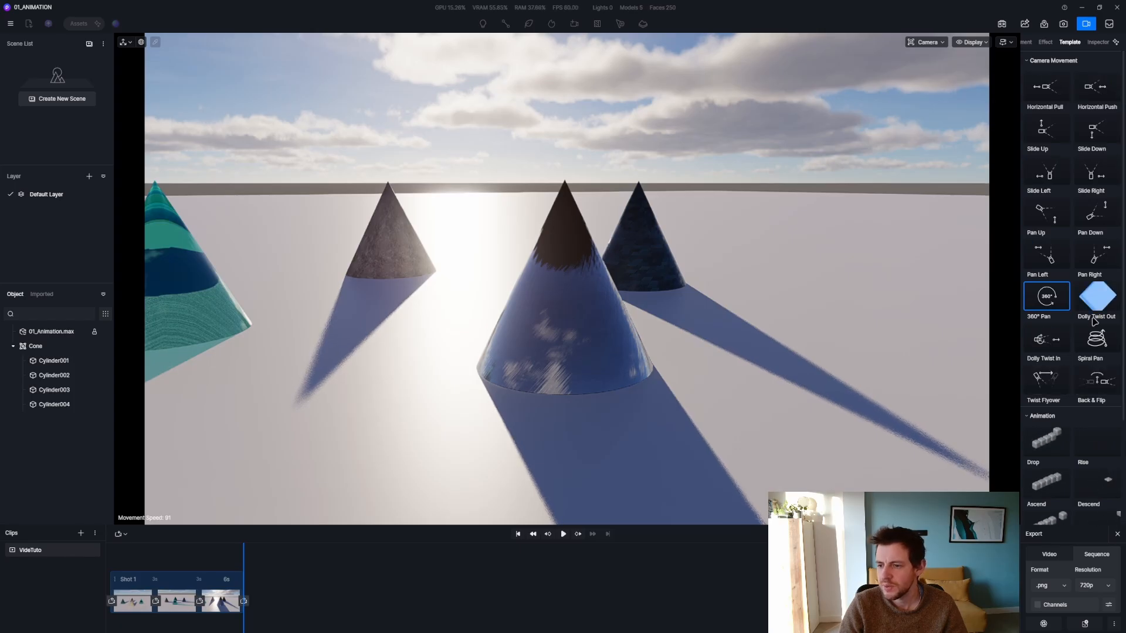
{"action": "left_click", "coordinate": [1046, 299]}
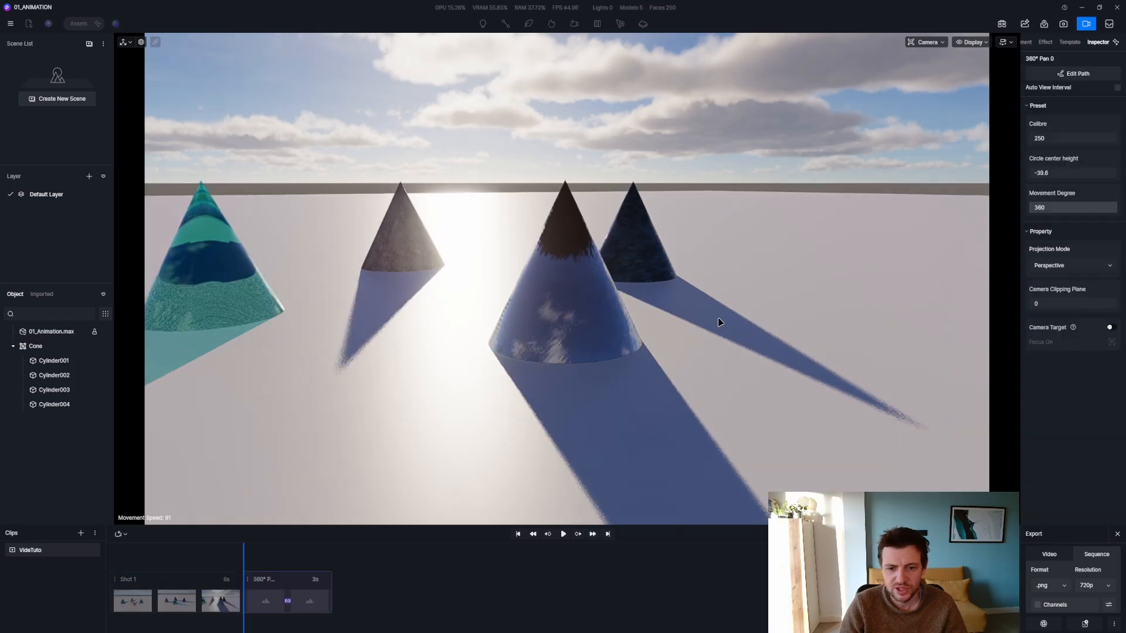
Step: Open the 360° Pan shot's path for editing and, in top view, move its circle to the middle of the four cones
{"action": "mouse_move", "coordinate": [266, 560]}
{"action": "left_mouse_down"}
{"action": "mouse_move", "coordinate": [319, 563]}
{"action": "mouse_move", "coordinate": [250, 563]}
{"action": "left_mouse_up"}
{"action": "left_click", "coordinate": [287, 580]}
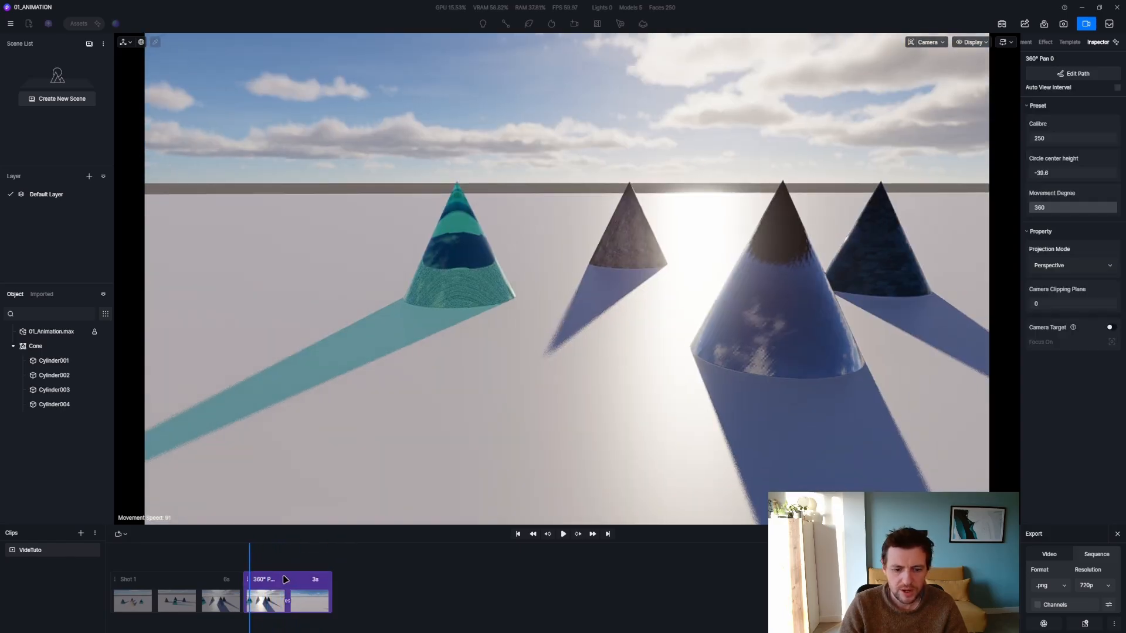
{"action": "left_click", "coordinate": [1075, 73]}
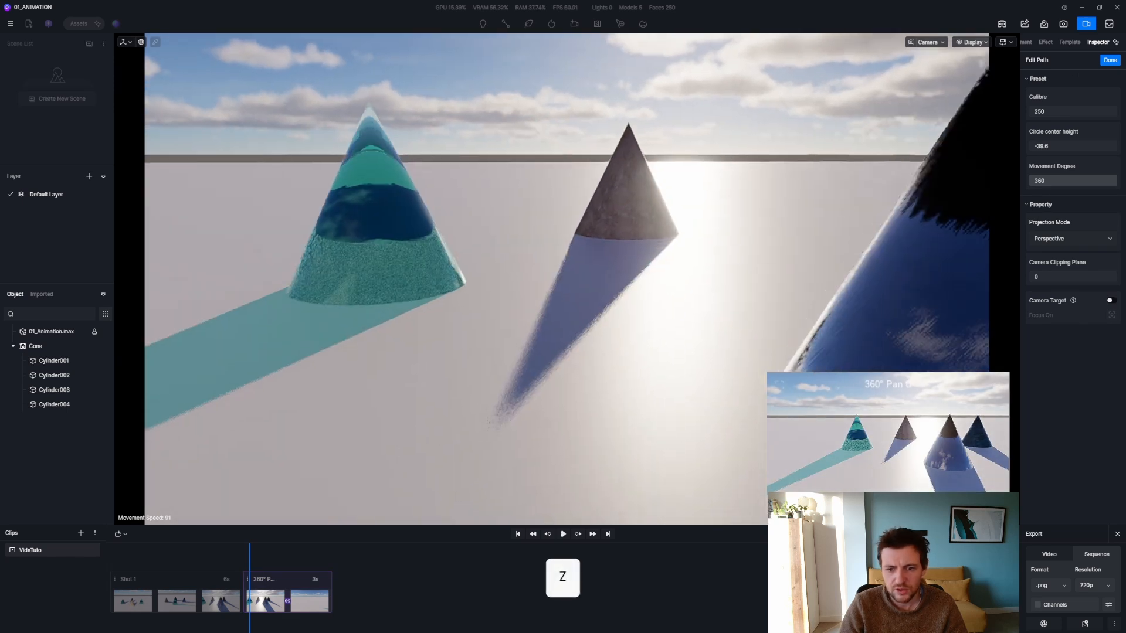
{"action": "key", "text": "z"}
{"action": "key", "text": "s"}
{"action": "key", "text": "q"}
{"action": "key", "text": "d"}
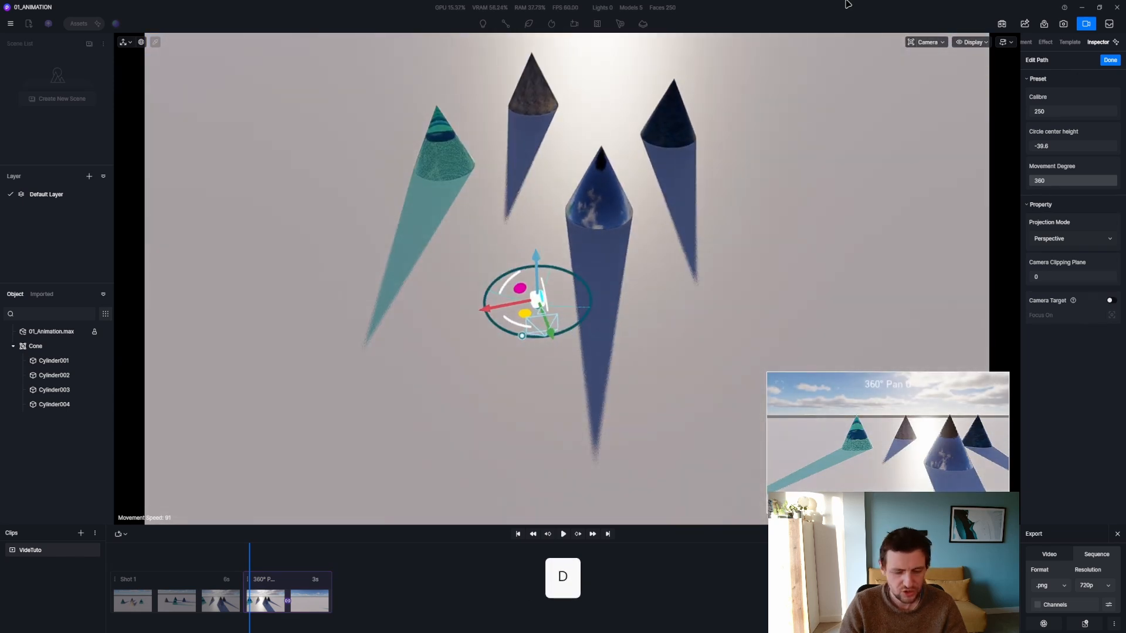
{"action": "left_click", "coordinate": [926, 43]}
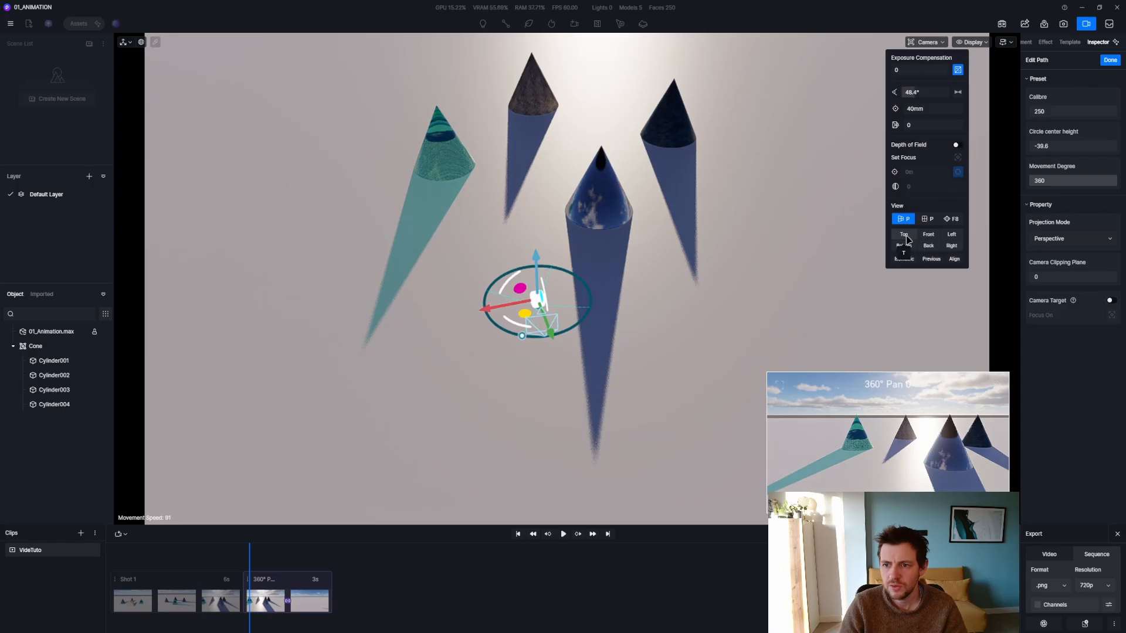
{"action": "left_click", "coordinate": [905, 235]}
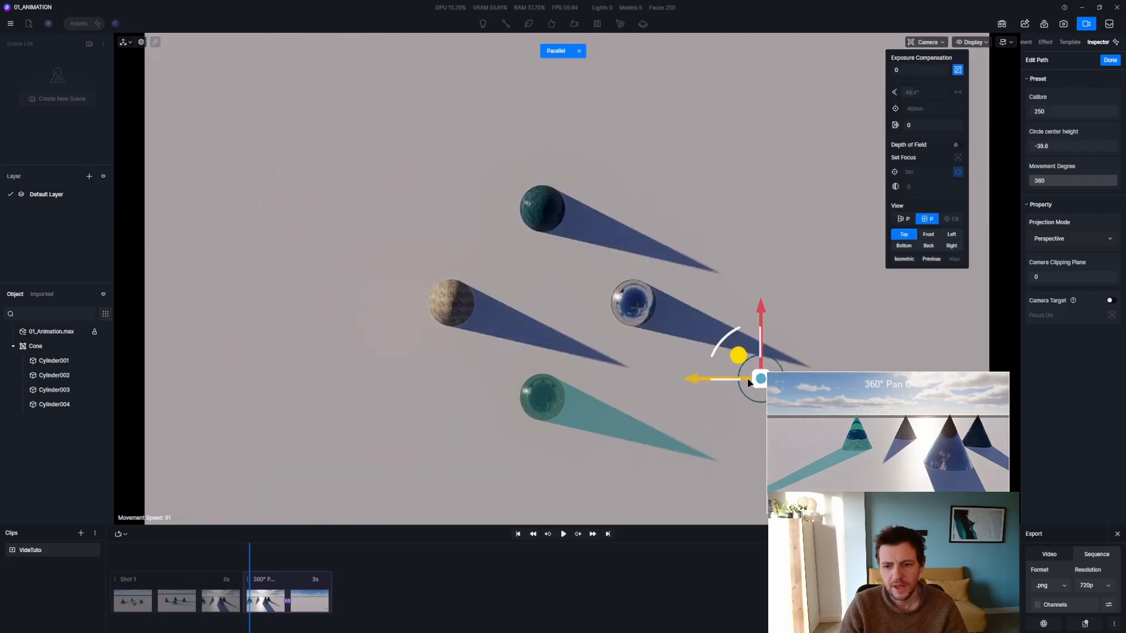
{"action": "left_click_drag", "start_coordinate": [748, 382], "coordinate": [537, 307]}
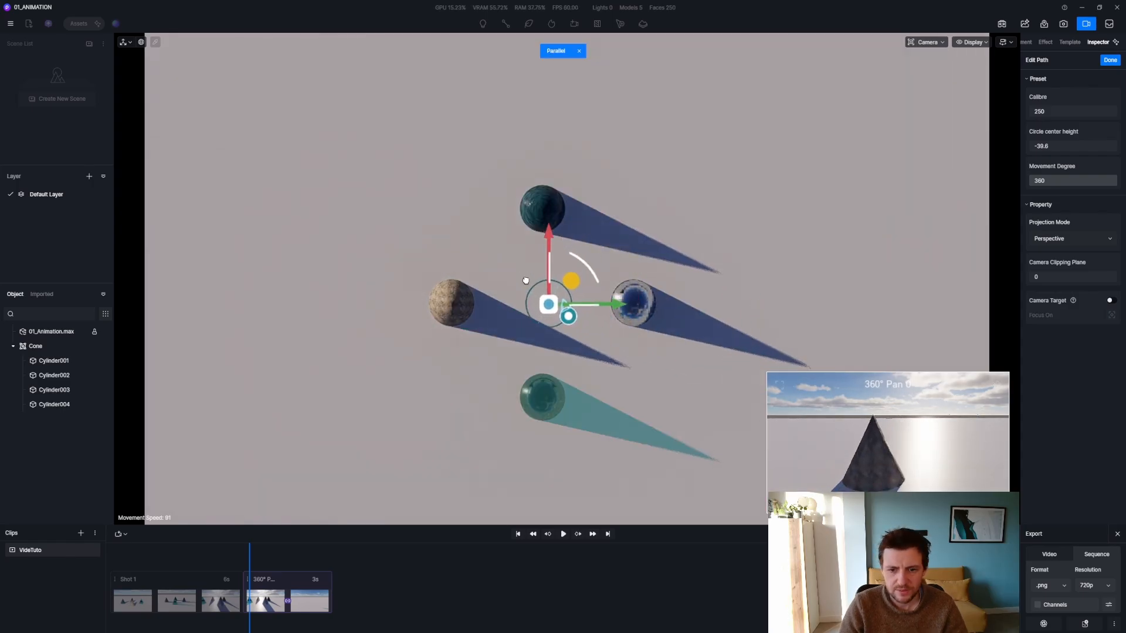
Step: Set the 360° Pan's calibre to 4000 and its circle center height to -500
{"action": "left_click", "coordinate": [1055, 112]}
{"action": "type", "text": "4000"}
{"action": "key", "text": "Return"}
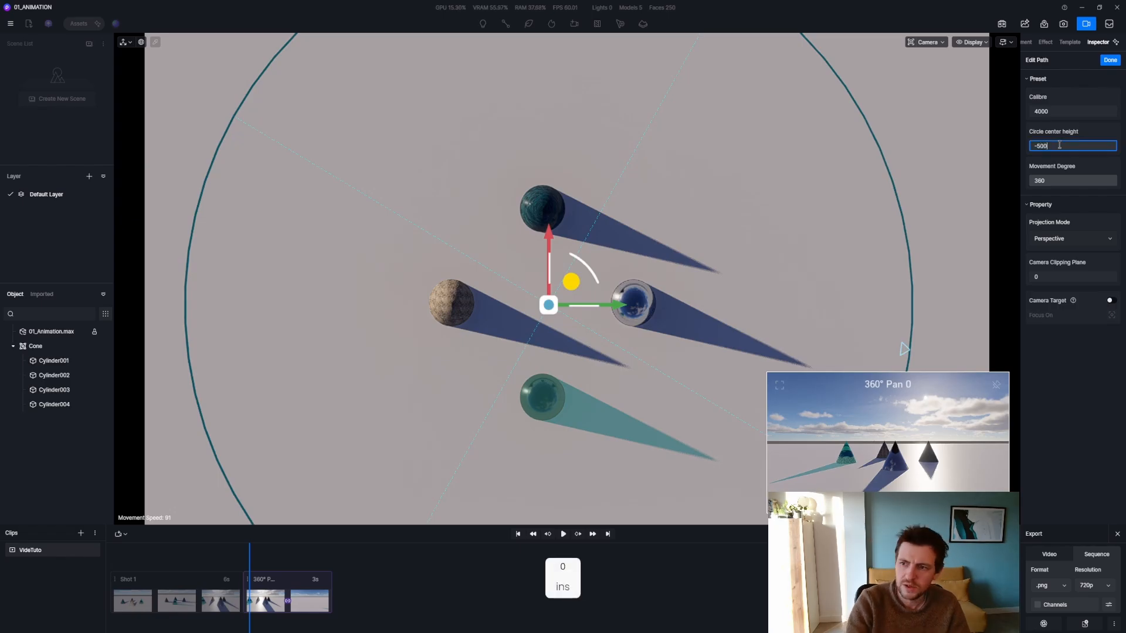
{"action": "key", "text": "Return"}
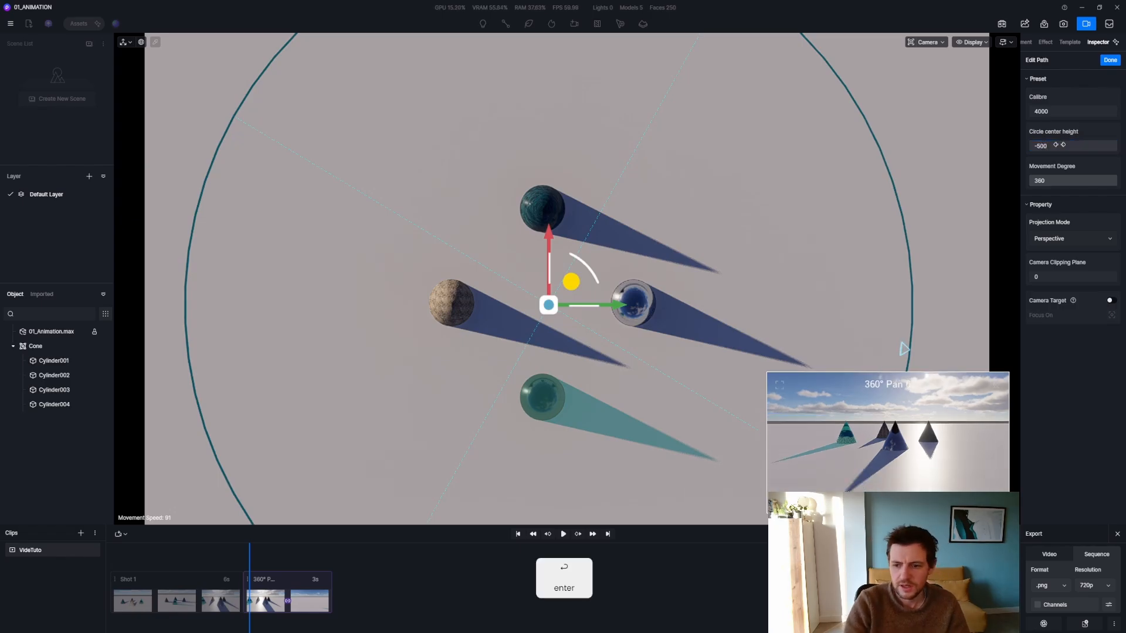
Step: In perspective view, raise the pan's circle center to a height of about -270.6, scrub through the shot and finish editing the path
{"action": "key", "text": "p"}
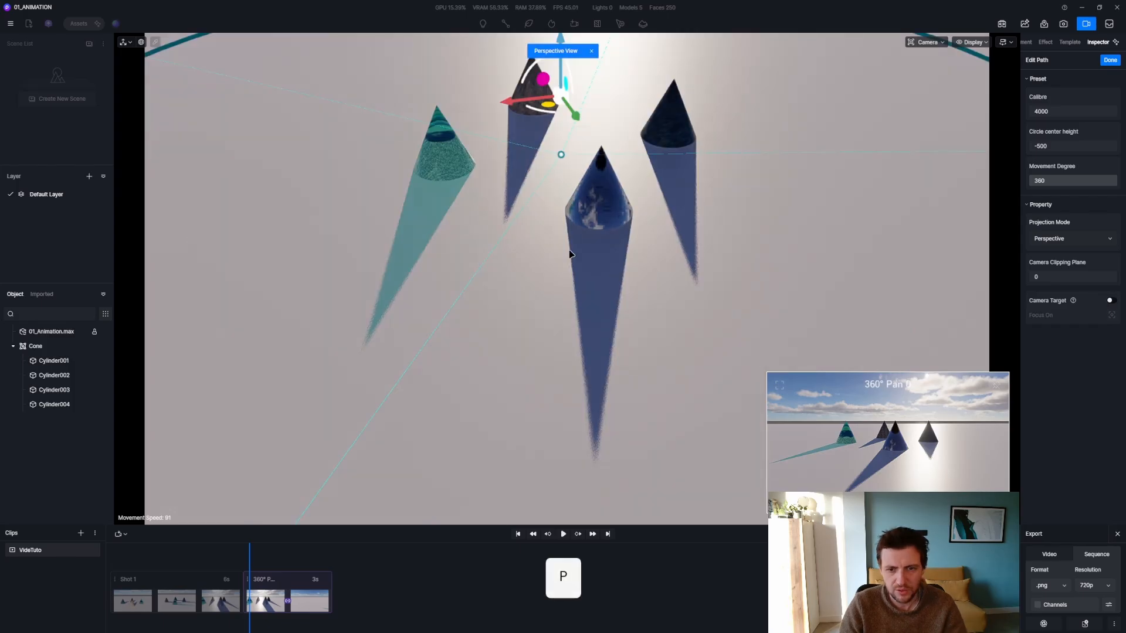
{"action": "right_click_drag", "start_coordinate": [570, 254], "coordinate": [628, 196]}
{"action": "key", "text": "q"}
{"action": "key", "text": "z"}
{"action": "right_click_drag", "start_coordinate": [588, 281], "coordinate": [588, 316]}
{"action": "key", "text": "s"}
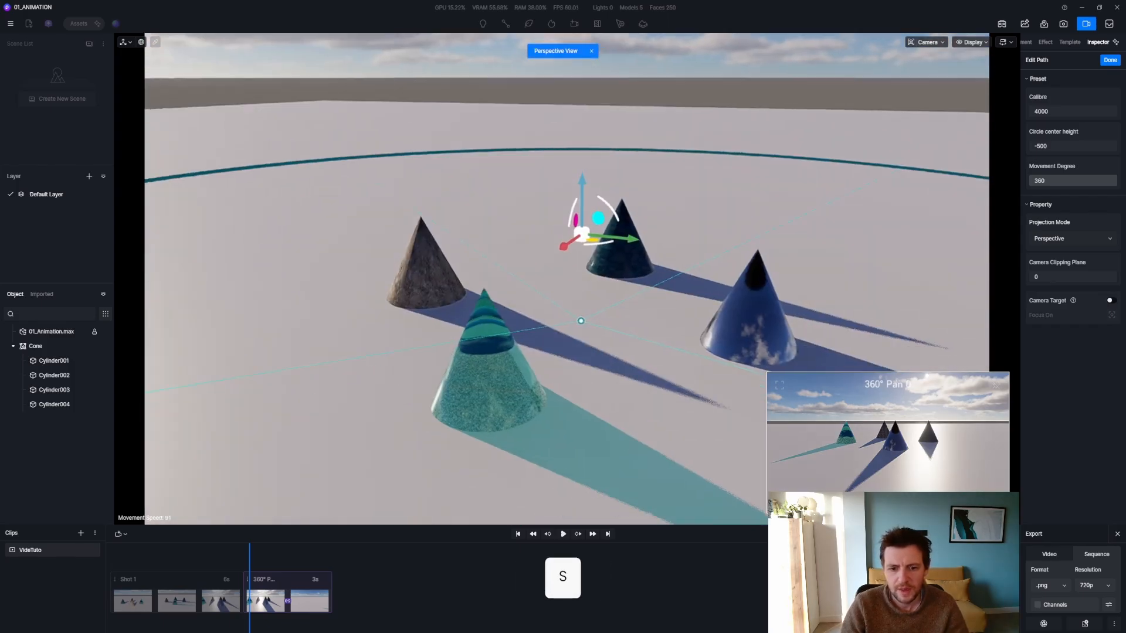
{"action": "left_click", "coordinate": [586, 312]}
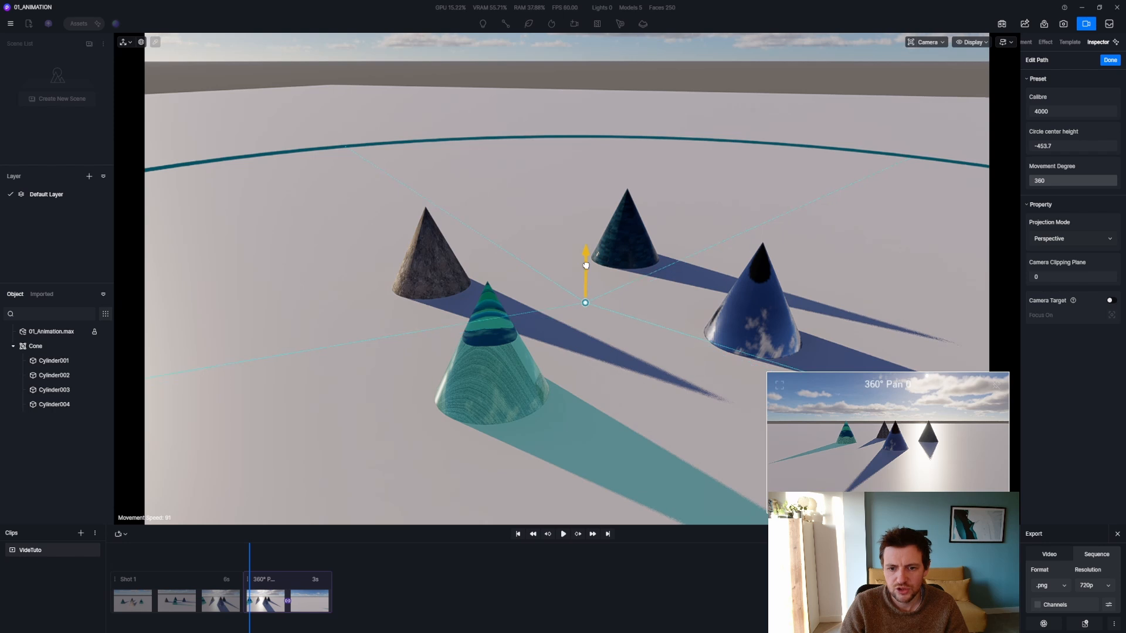
{"action": "left_click_drag", "start_coordinate": [585, 265], "coordinate": [619, 242]}
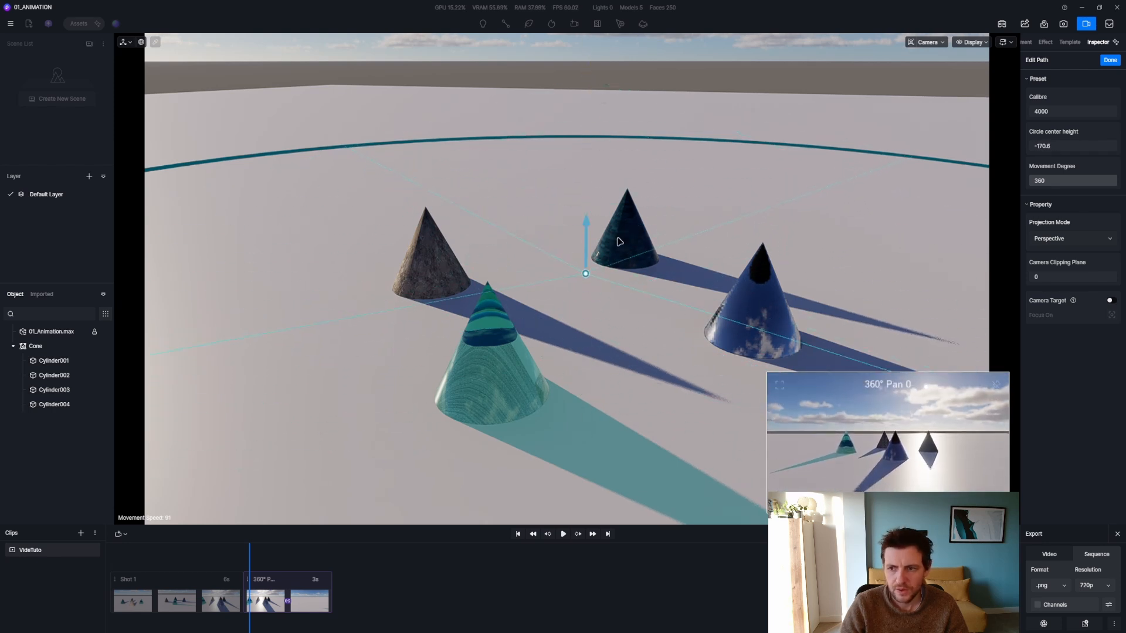
{"action": "left_click_drag", "start_coordinate": [249, 562], "coordinate": [327, 576]}
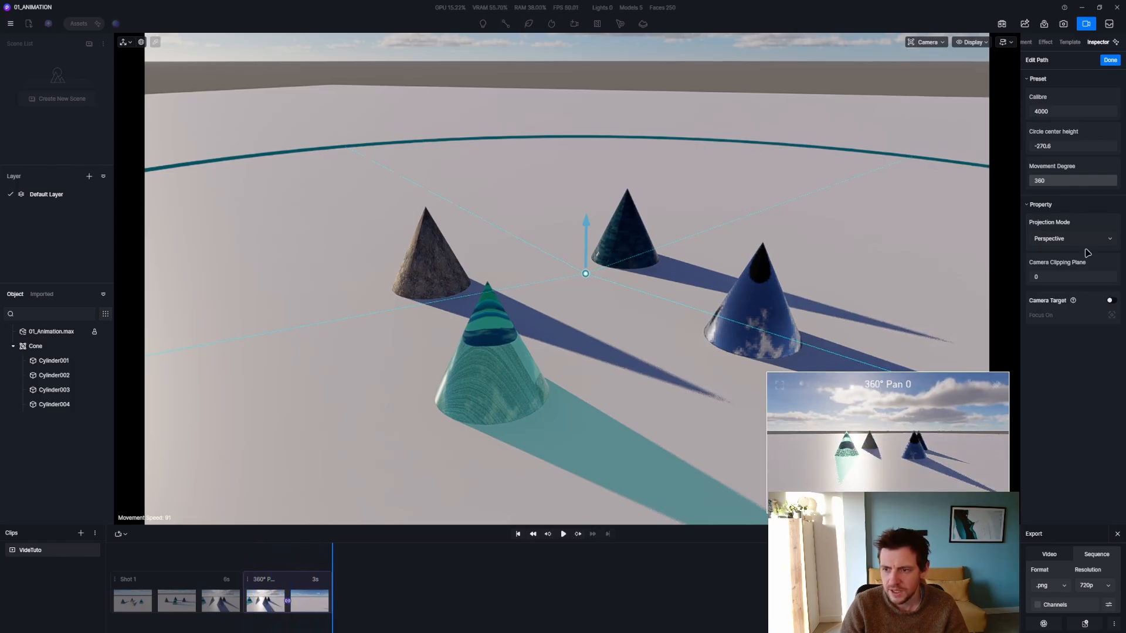
{"action": "left_click", "coordinate": [1110, 61]}
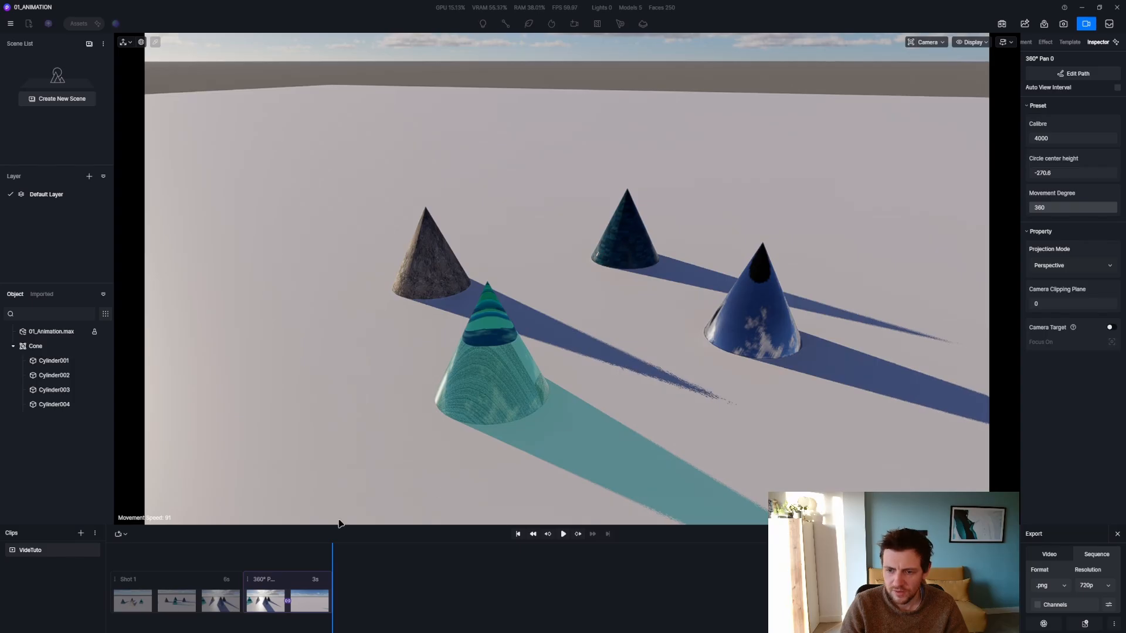
Step: Play the clip from near the start of Shot 1 and review the 360° Pan's settings
{"action": "left_click_drag", "start_coordinate": [333, 560], "coordinate": [126, 563]}
{"action": "key", "text": "space"}
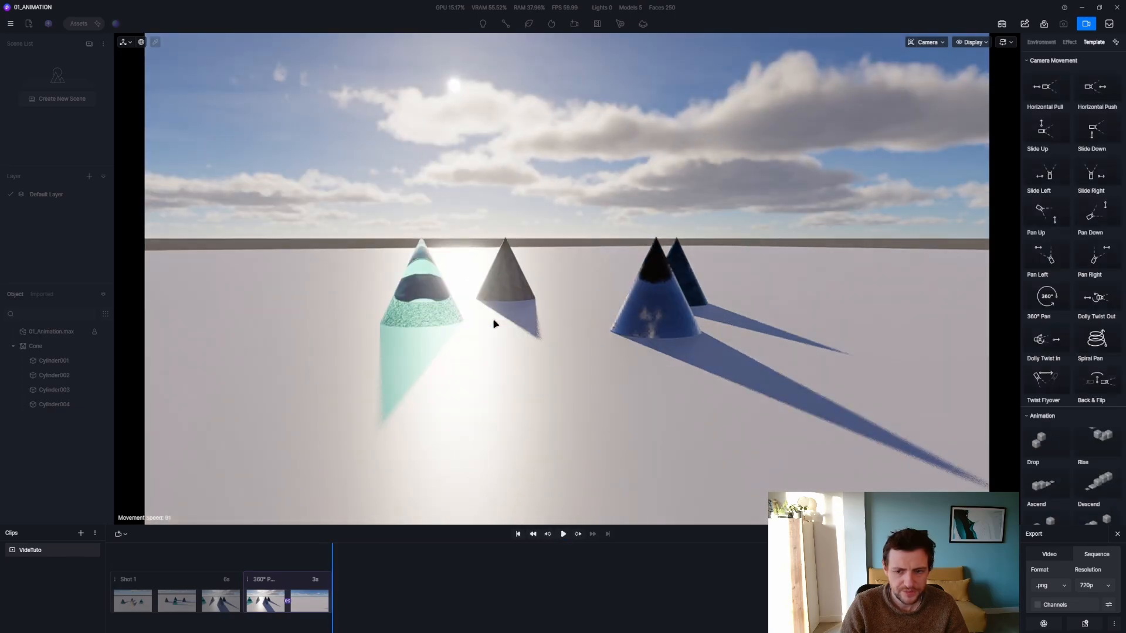
{"action": "left_click", "coordinate": [287, 586]}
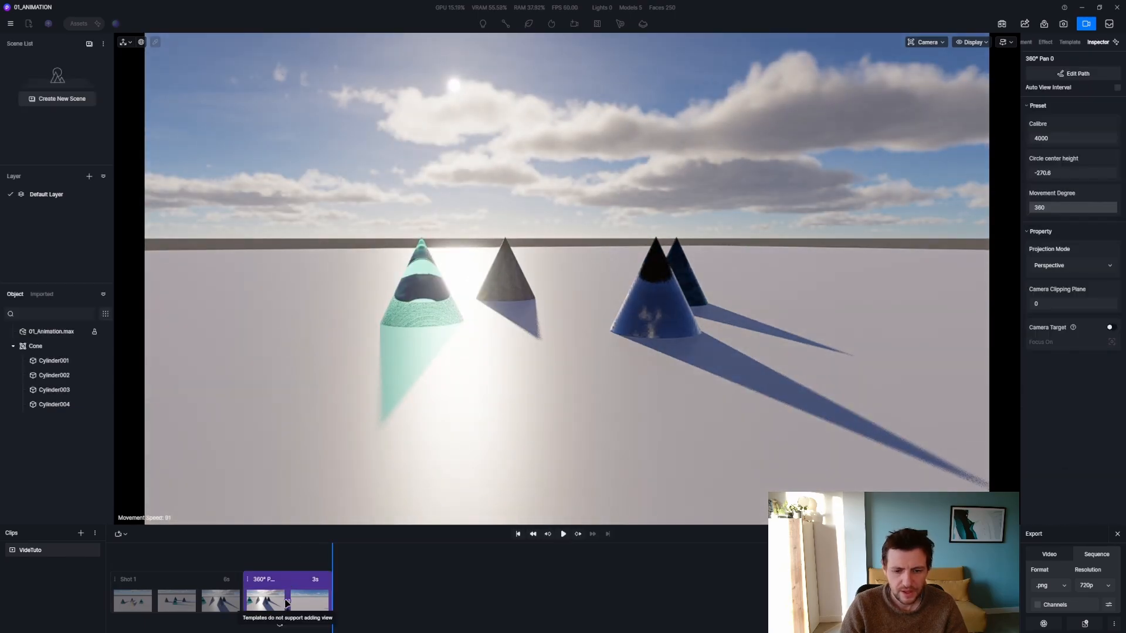
{"action": "left_click", "coordinate": [1076, 42]}
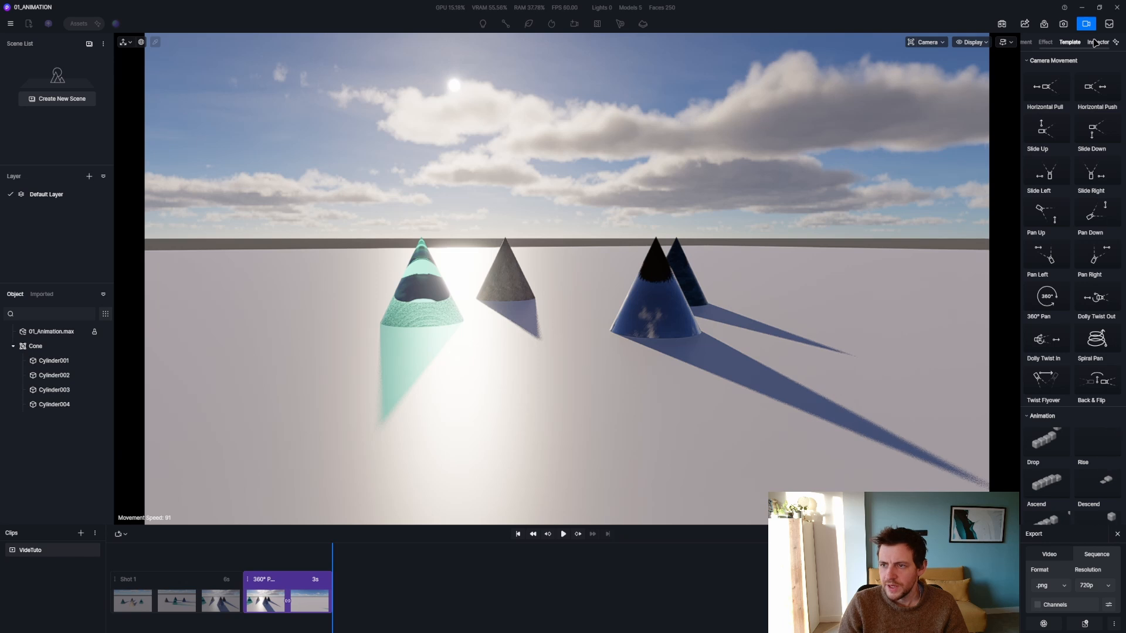
{"action": "left_click", "coordinate": [1095, 43]}
Step: Add a Pan Left camera movement template and reorder it between Shot 1 and the 360° Pan
{"action": "left_click", "coordinate": [1076, 43]}
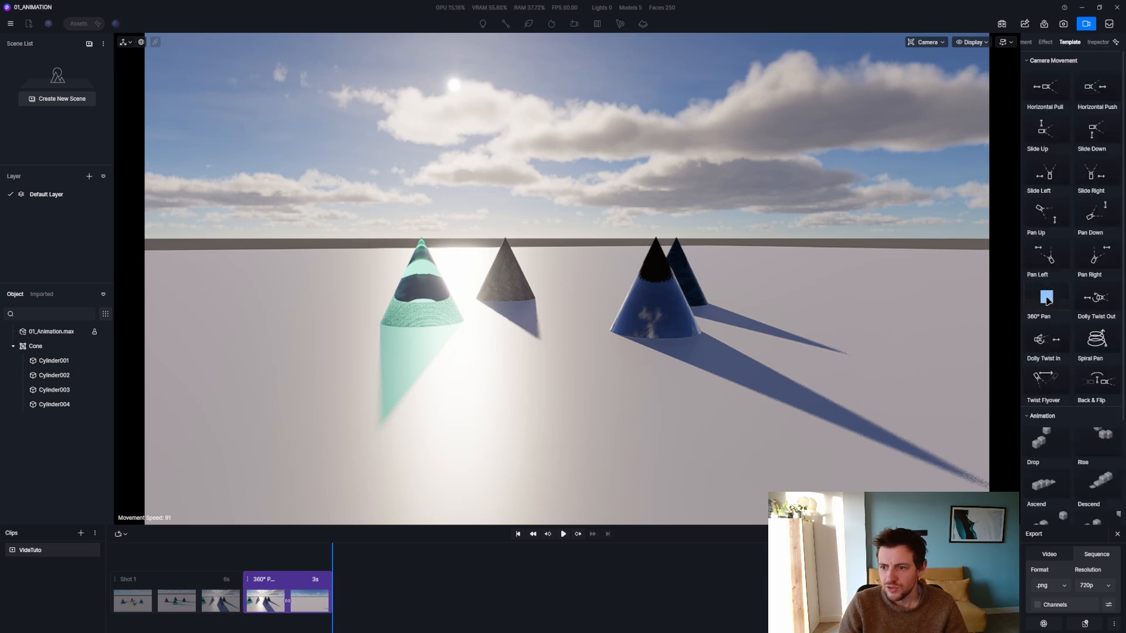
{"action": "left_click", "coordinate": [1050, 259]}
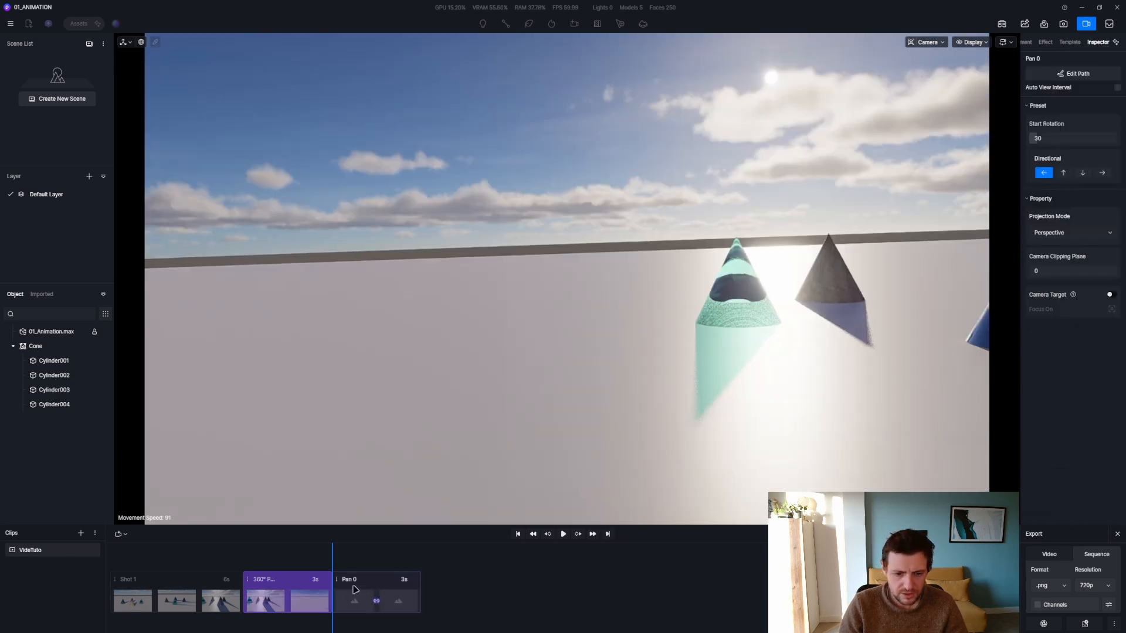
{"action": "left_click_drag", "start_coordinate": [355, 589], "coordinate": [312, 601]}
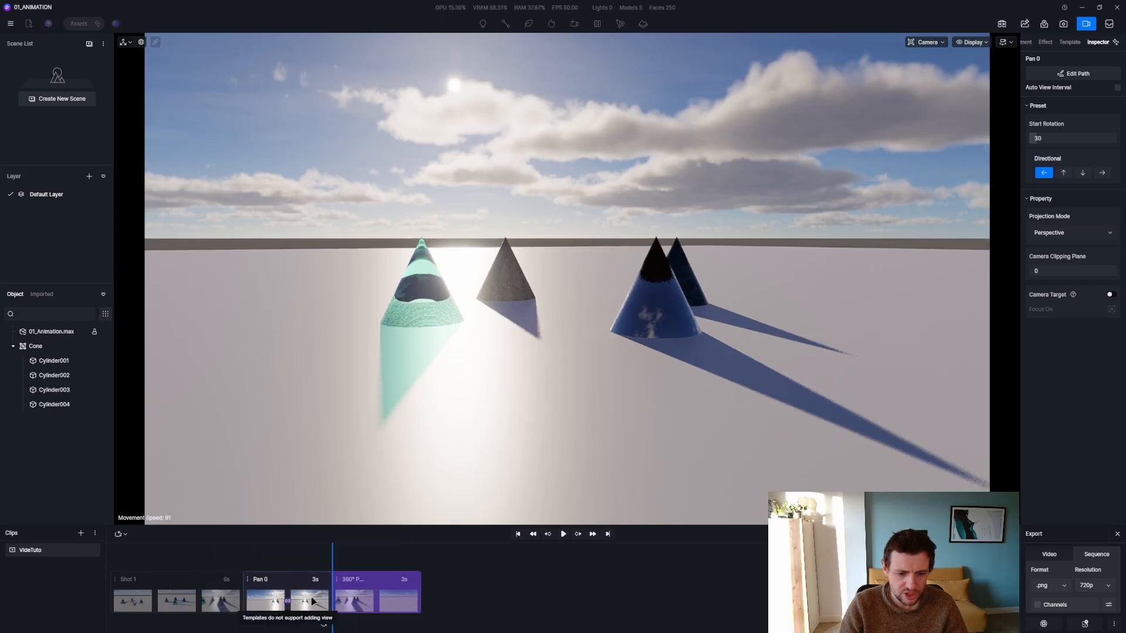
{"action": "left_click_drag", "start_coordinate": [274, 569], "coordinate": [239, 573]}
{"action": "left_click", "coordinate": [277, 586]}
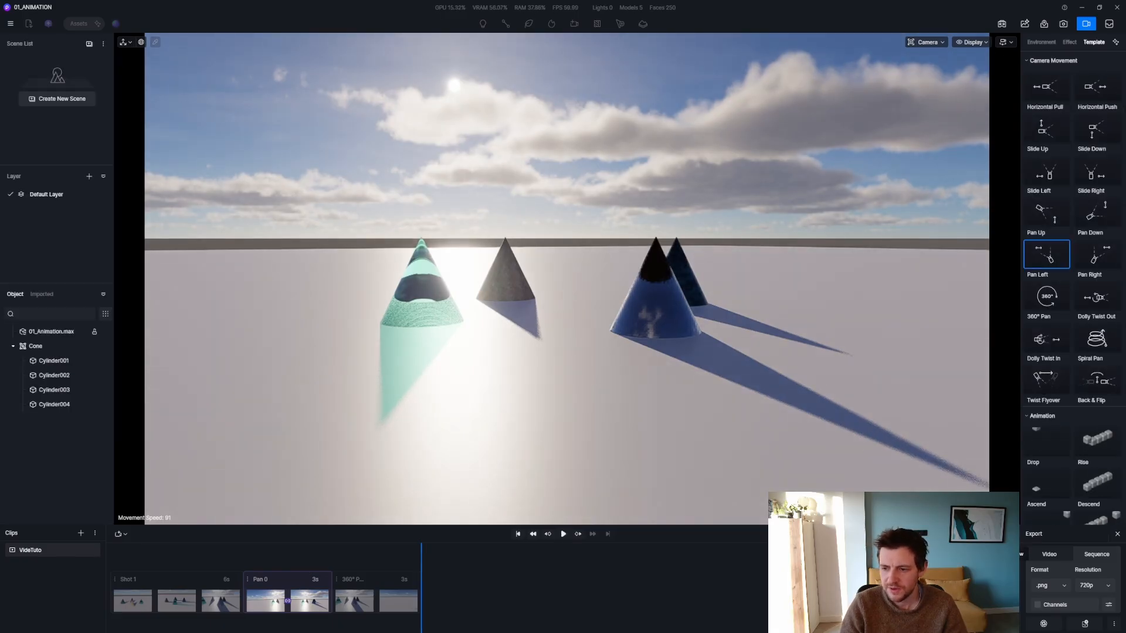
Step: Change the Pan 0 shot's direction to down and preview its movement on the timeline
{"action": "left_click", "coordinate": [1005, 534]}
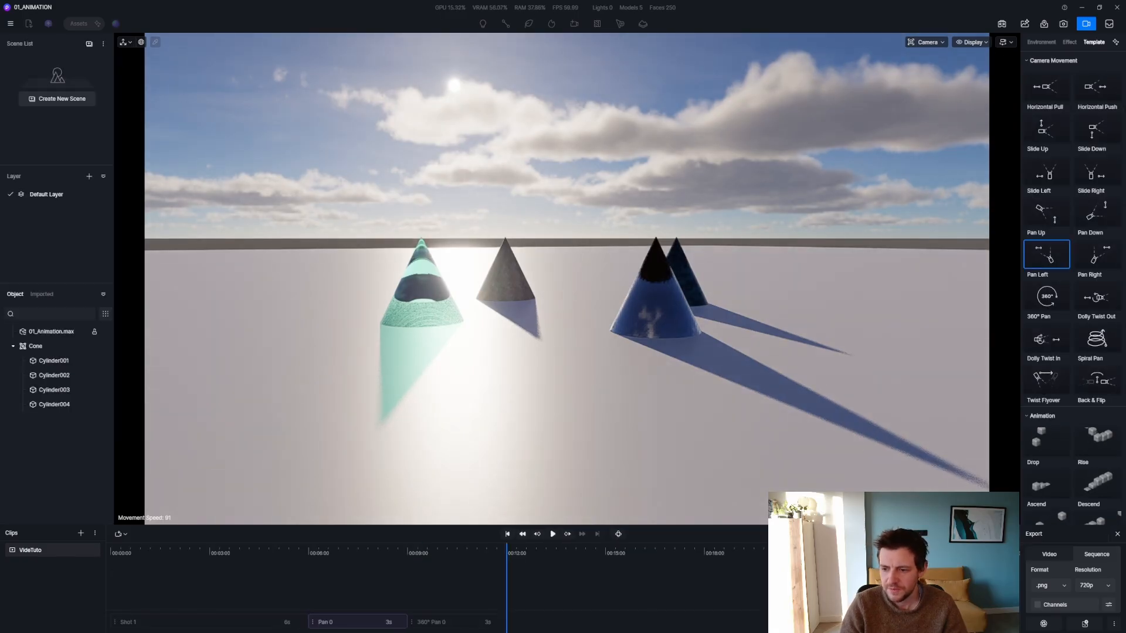
{"action": "left_click", "coordinate": [340, 625]}
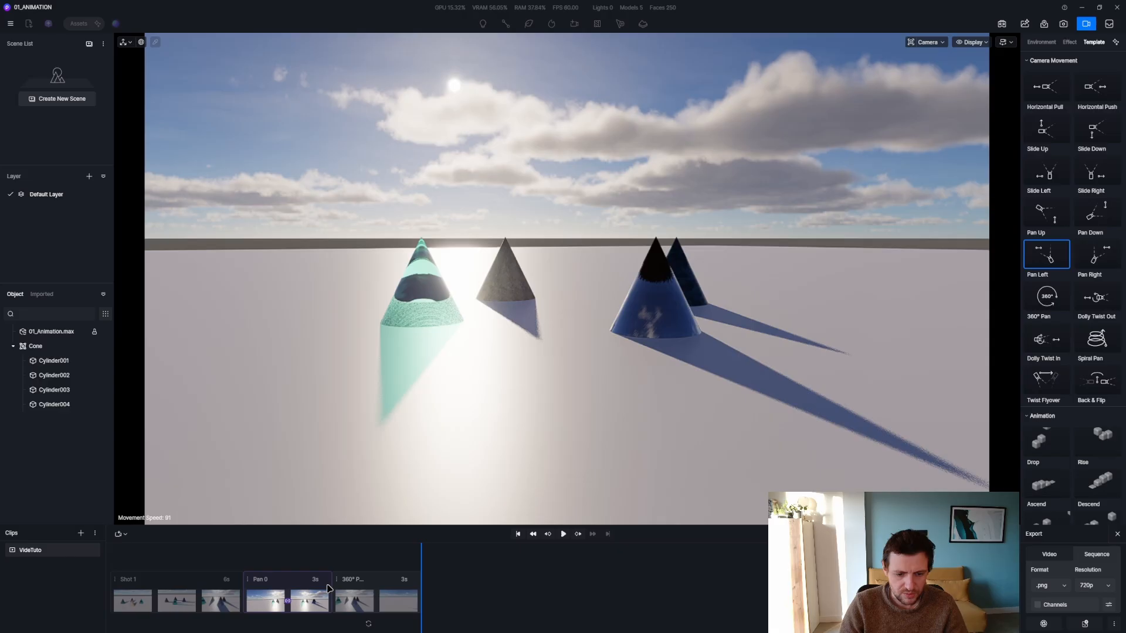
{"action": "left_click", "coordinate": [296, 577]}
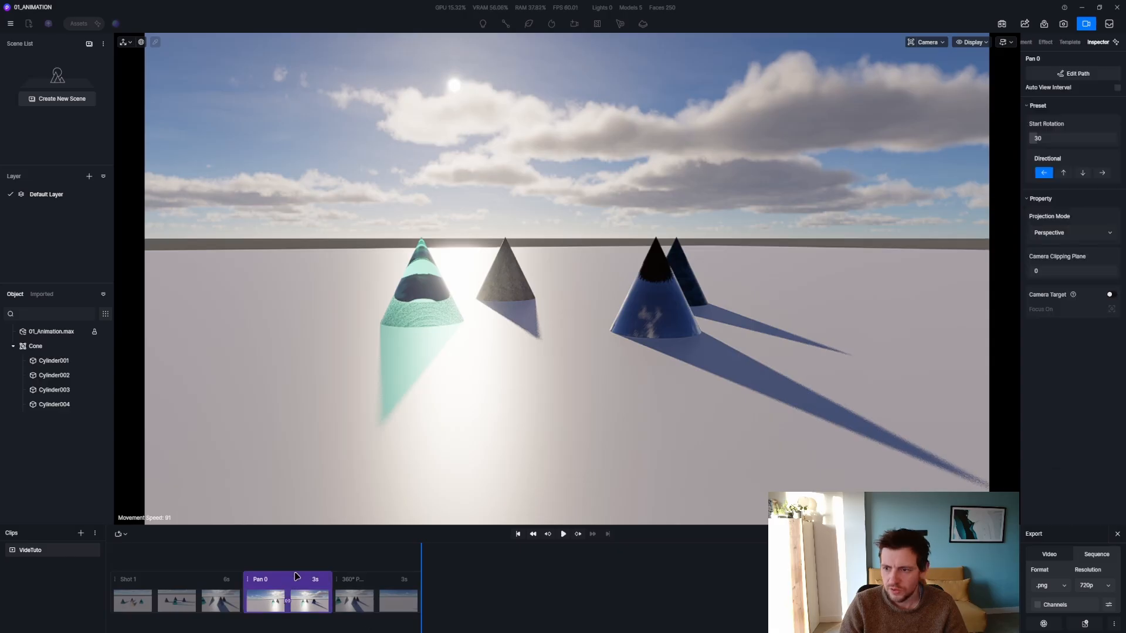
{"action": "left_click", "coordinate": [1064, 173]}
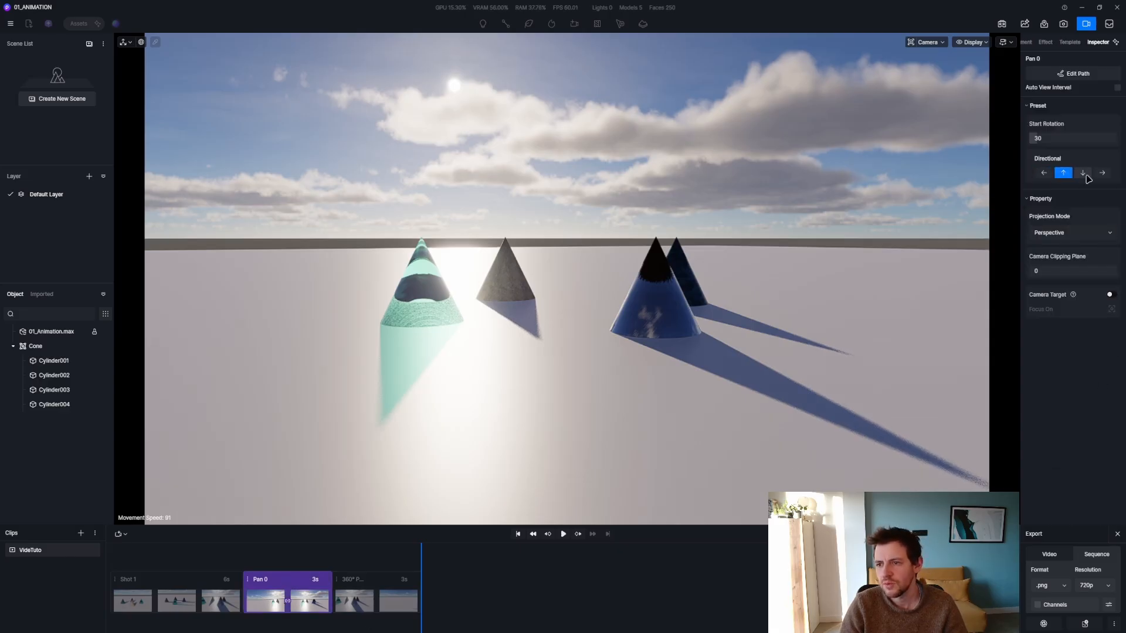
{"action": "left_click_drag", "start_coordinate": [310, 567], "coordinate": [286, 567]}
{"action": "left_click", "coordinate": [288, 582]}
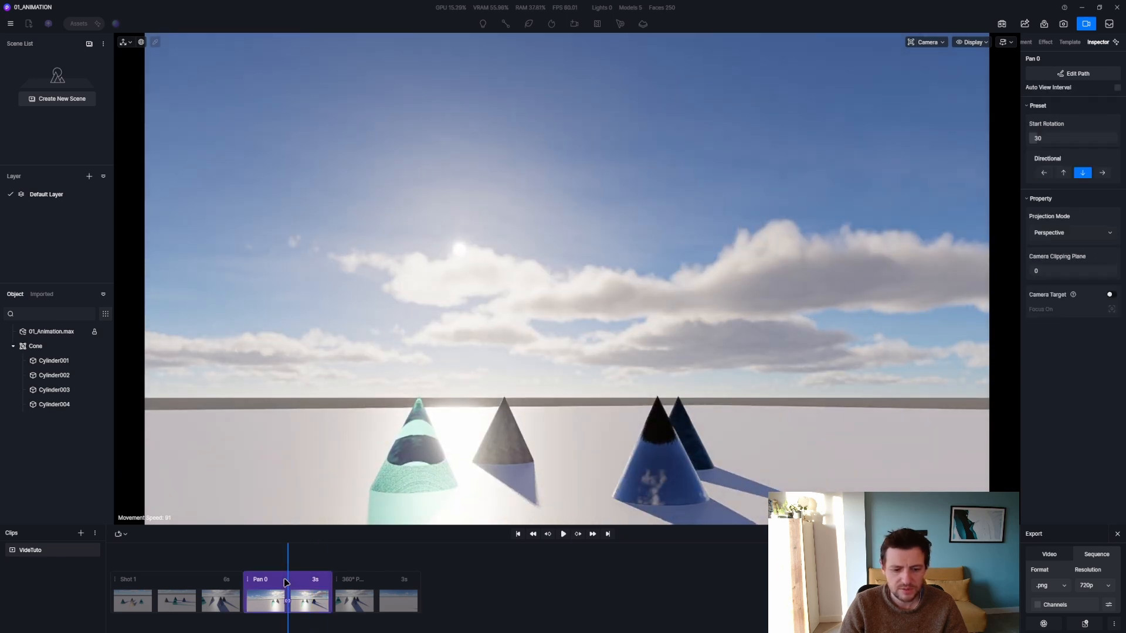
Step: Check the 360° Pan shot's settings and scrub through both template shots to preview them
{"action": "left_click", "coordinate": [370, 581]}
{"action": "left_click_drag", "start_coordinate": [343, 568], "coordinate": [394, 568]}
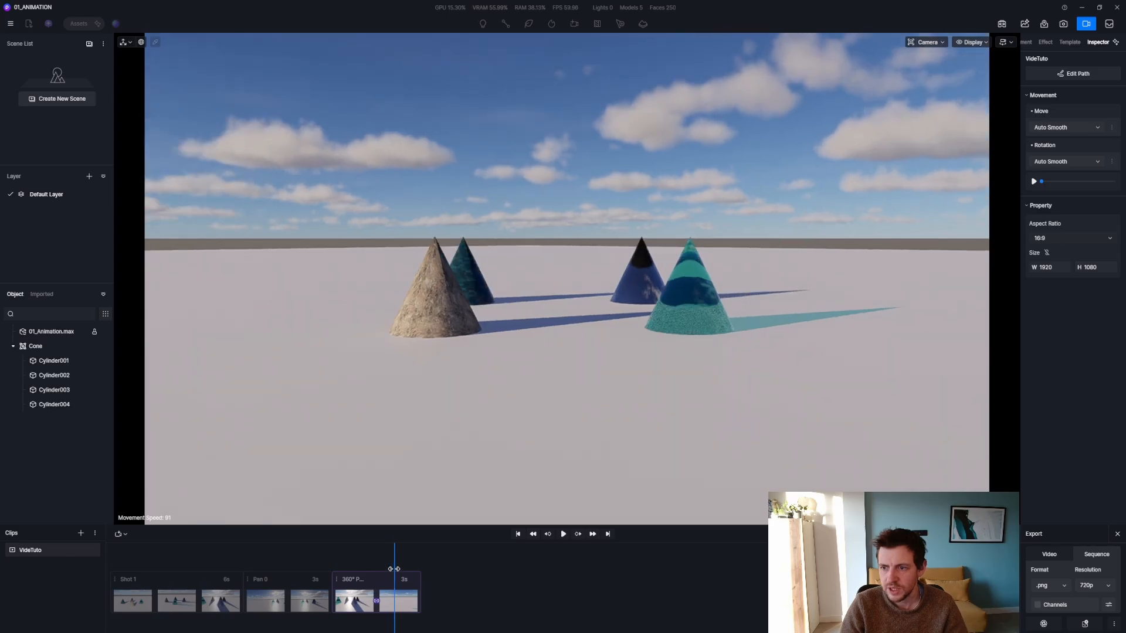
{"action": "left_click", "coordinate": [376, 579]}
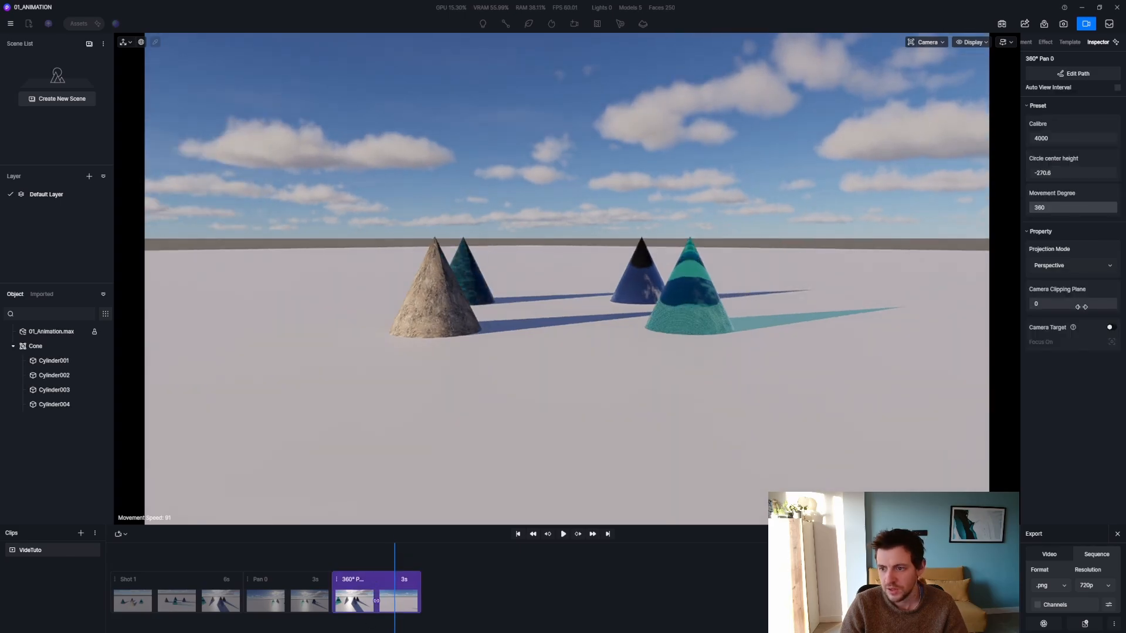
{"action": "left_click_drag", "start_coordinate": [252, 568], "coordinate": [418, 569]}
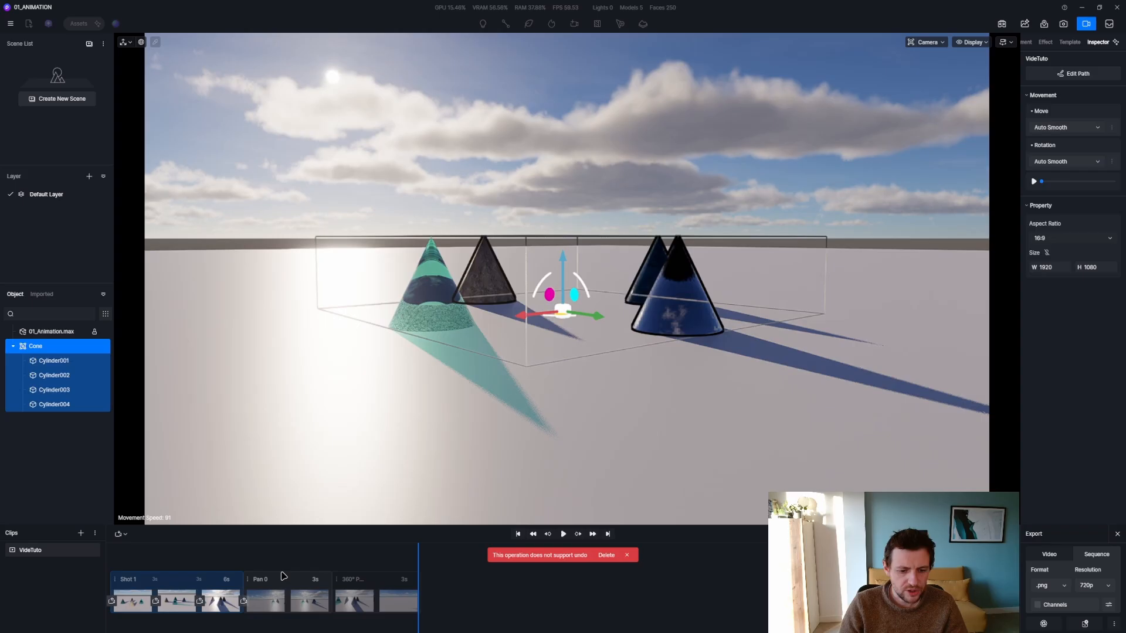
Step: Delete the Pan 0 and 360° Pan 0 shots from the clip and return the playhead to the start
{"action": "left_click", "coordinate": [283, 577]}
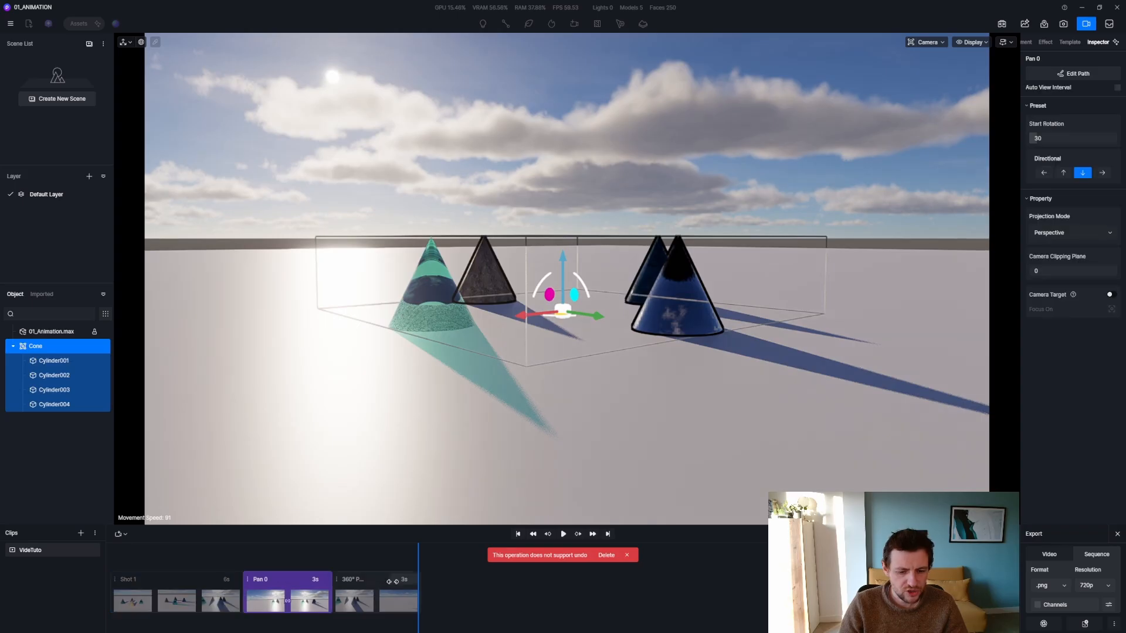
{"action": "left_click", "coordinate": [606, 555]}
{"action": "left_click_drag", "start_coordinate": [215, 546], "coordinate": [78, 557]}
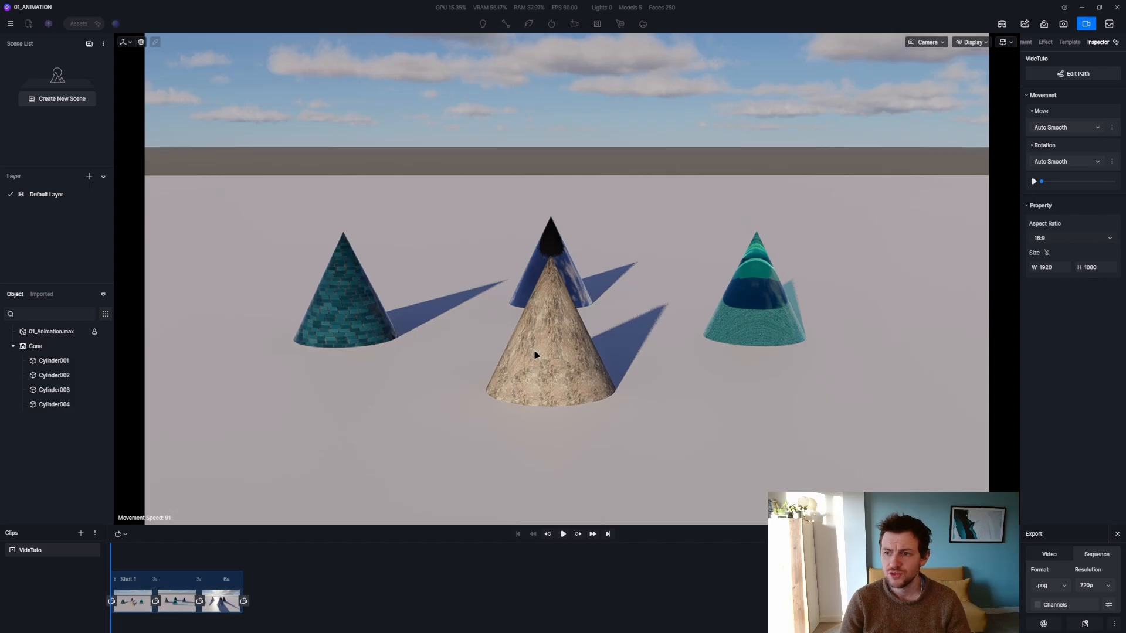
{"action": "left_click", "coordinate": [1069, 42]}
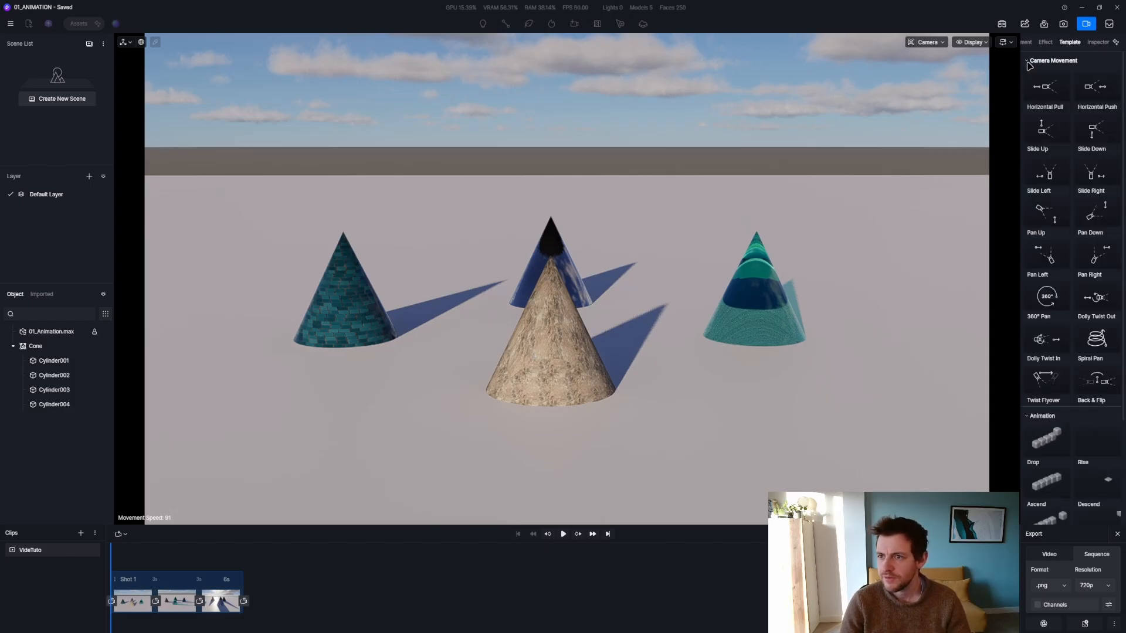
{"action": "left_click", "coordinate": [1034, 60]}
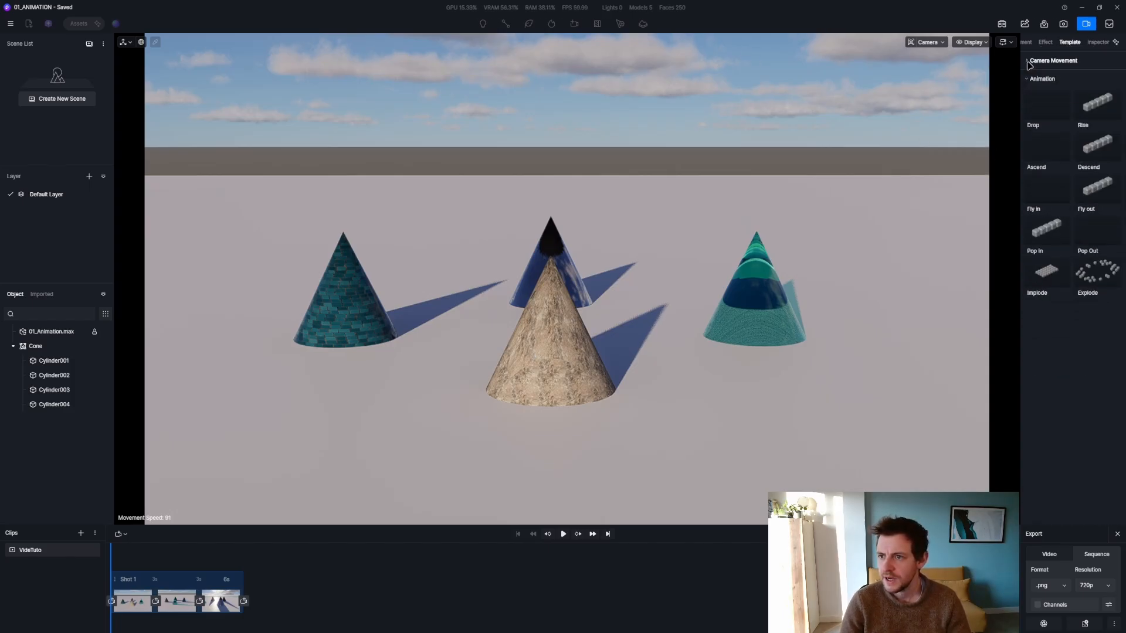
{"action": "left_click", "coordinate": [1039, 109]}
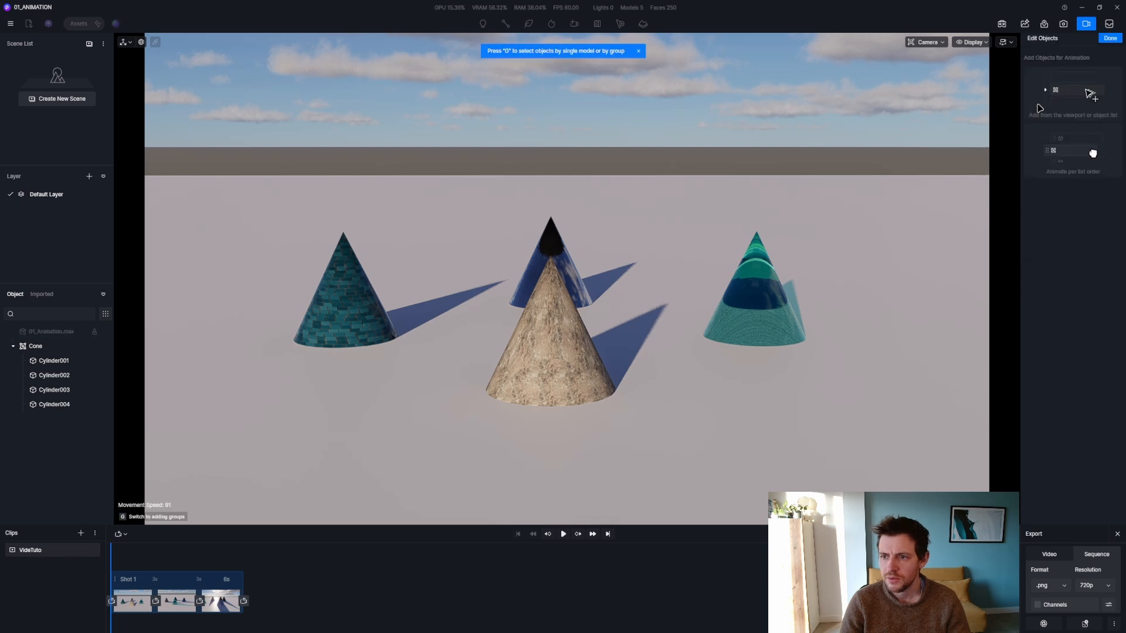
{"action": "left_click", "coordinate": [348, 301]}
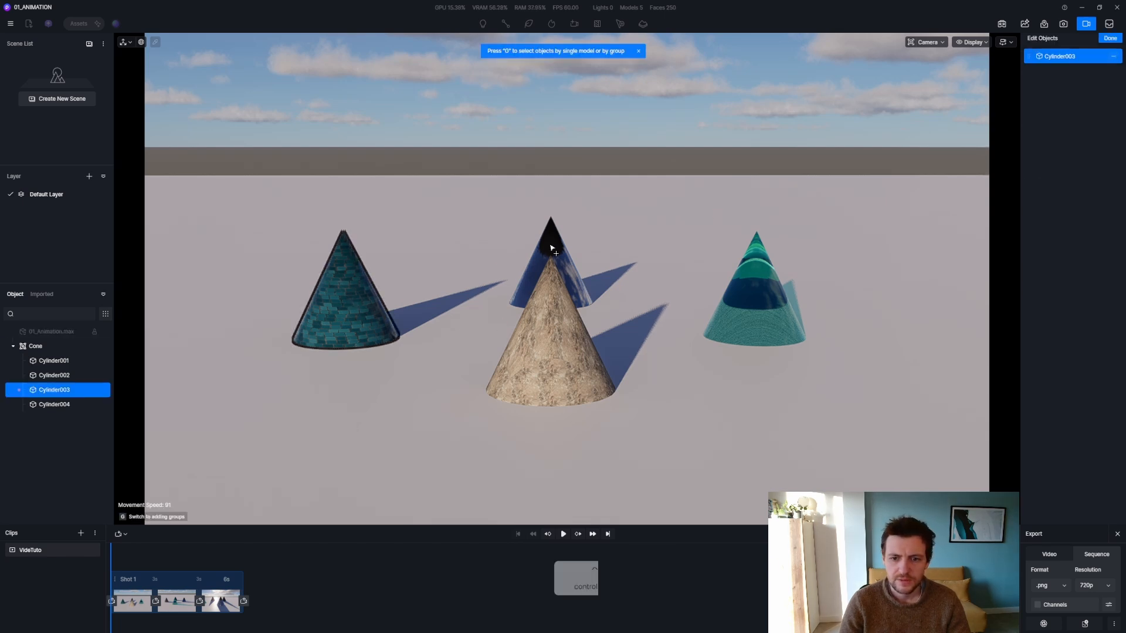
{"action": "left_click", "coordinate": [546, 346], "text": "ctrl"}
{"action": "left_click", "coordinate": [545, 346], "text": "ctrl"}
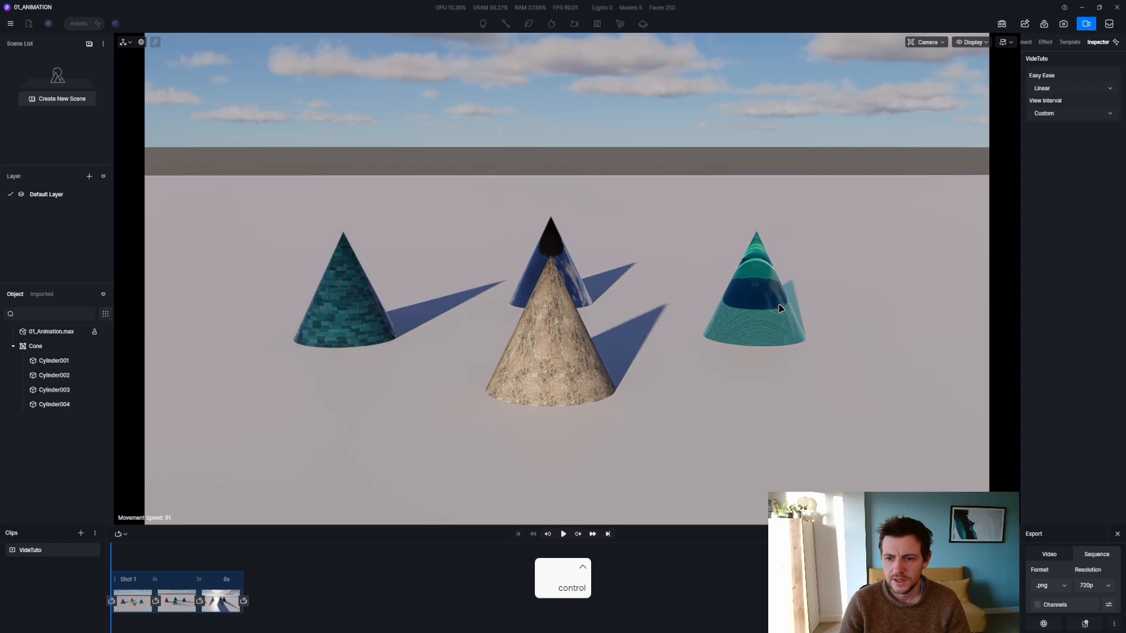
{"action": "left_click", "coordinate": [355, 309]}
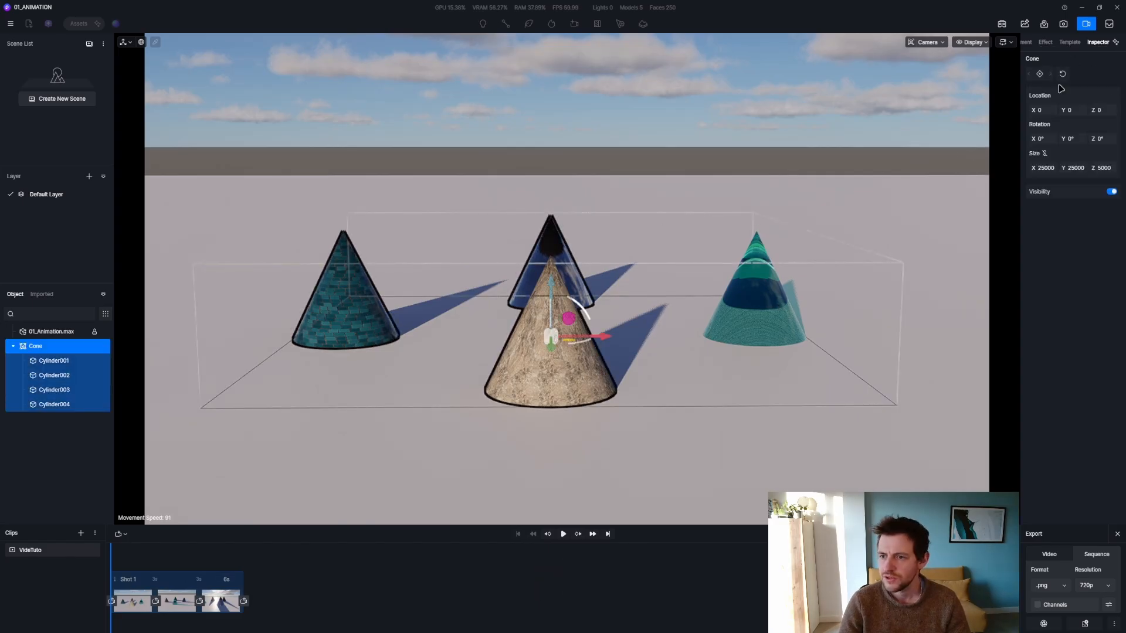
Step: Apply the Drop animation template to Cylinder003, Cylinder002, Cylinder001 and Cylinder004, in that order
{"action": "left_click", "coordinate": [1075, 45]}
{"action": "left_click", "coordinate": [1048, 105]}
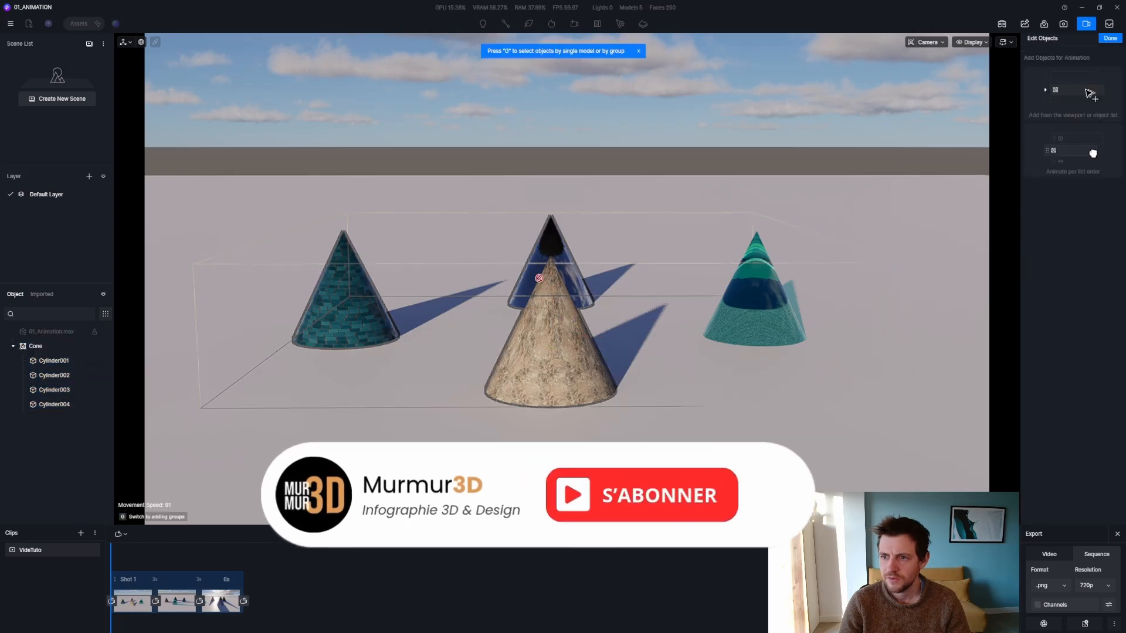
{"action": "left_click", "coordinate": [340, 292]}
{"action": "left_click", "coordinate": [551, 245]}
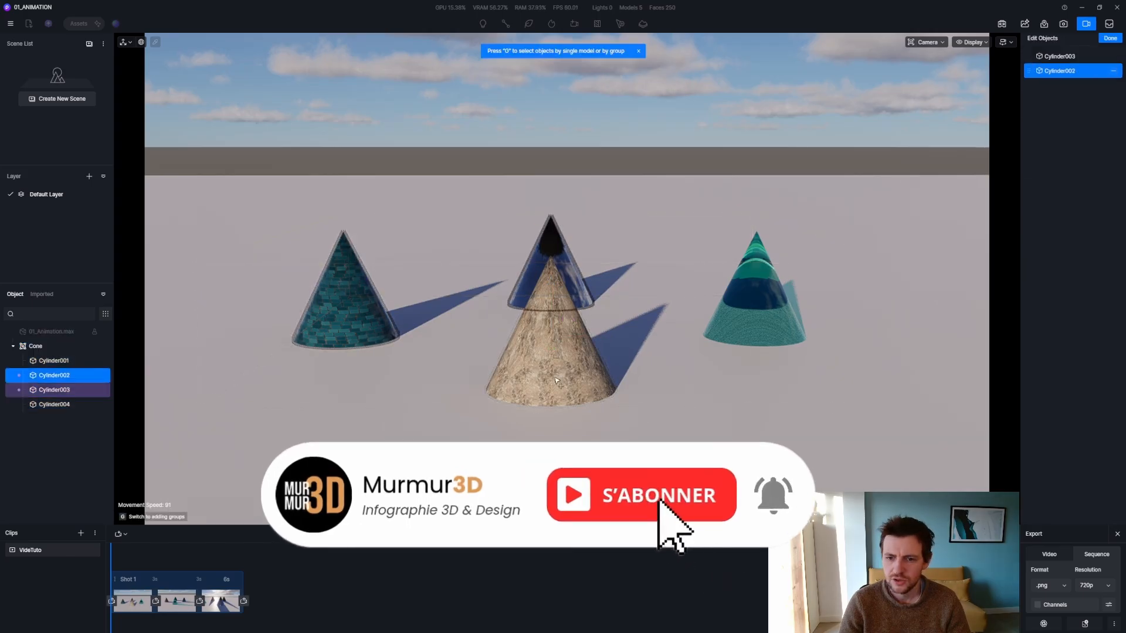
{"action": "left_click", "coordinate": [558, 310]}
{"action": "left_click", "coordinate": [764, 280]}
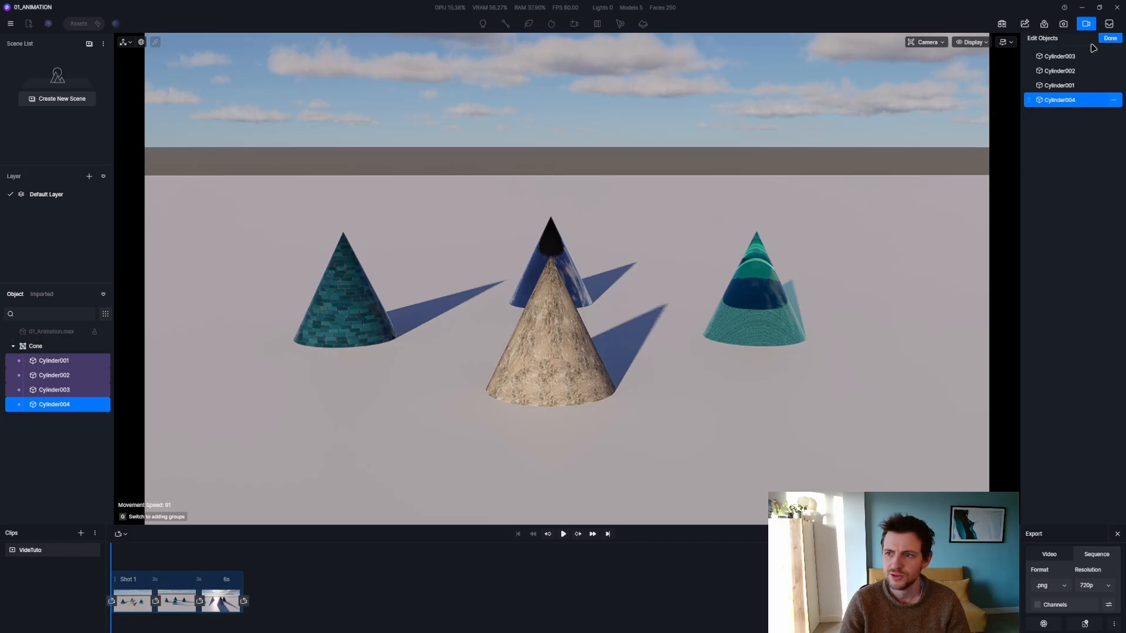
{"action": "left_click", "coordinate": [1111, 39]}
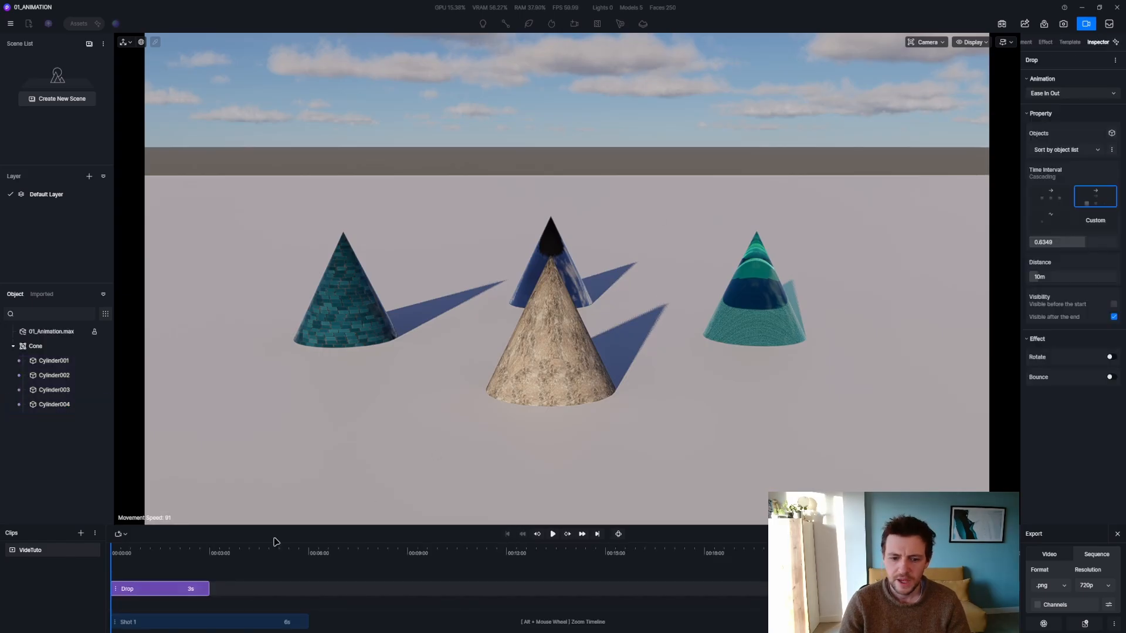
Step: Scrub through the Drop animation and set its custom time interval to 0.3099 and its distance to 28 m
{"action": "mouse_move", "coordinate": [111, 571]}
{"action": "left_mouse_down"}
{"action": "mouse_move", "coordinate": [212, 572]}
{"action": "mouse_move", "coordinate": [104, 550]}
{"action": "mouse_move", "coordinate": [118, 548]}
{"action": "mouse_move", "coordinate": [176, 560]}
{"action": "mouse_move", "coordinate": [112, 565]}
{"action": "left_mouse_up"}
{"action": "left_click", "coordinate": [136, 589]}
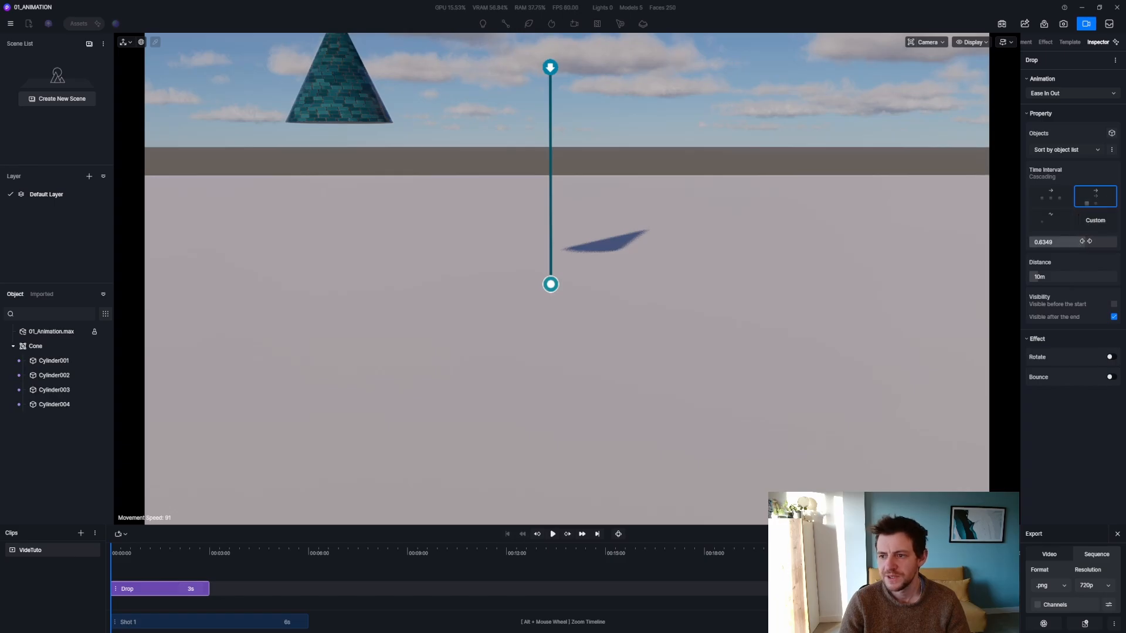
{"action": "left_click_drag", "start_coordinate": [1077, 241], "coordinate": [1042, 242]}
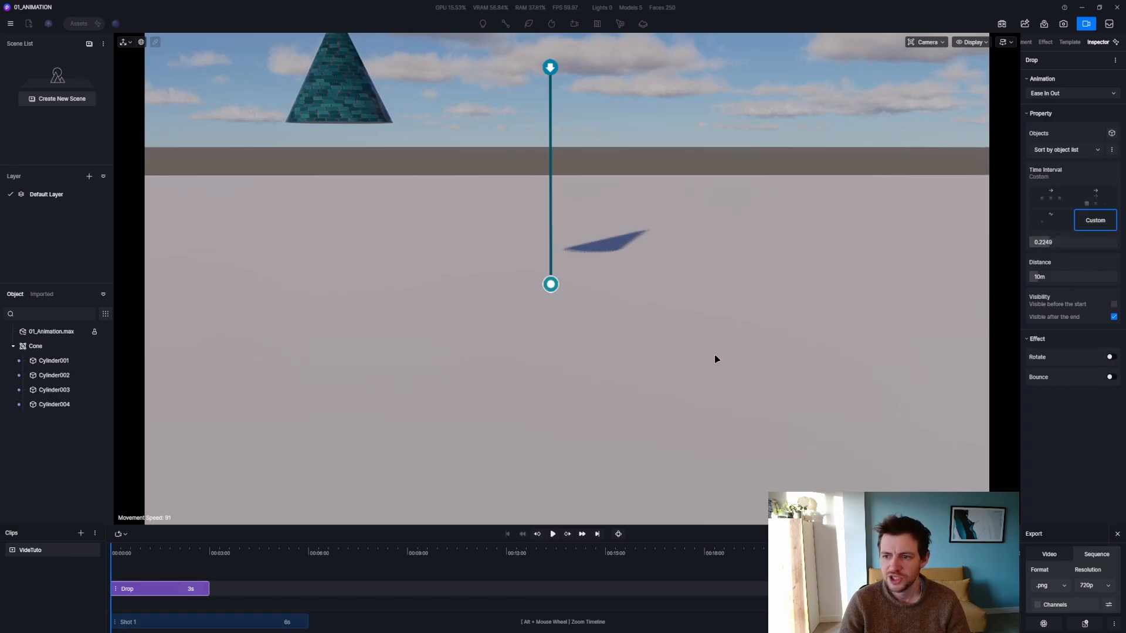
{"action": "mouse_move", "coordinate": [139, 578]}
{"action": "left_mouse_down"}
{"action": "mouse_move", "coordinate": [119, 579]}
{"action": "mouse_move", "coordinate": [159, 586]}
{"action": "left_mouse_up"}
{"action": "left_click", "coordinate": [159, 590]}
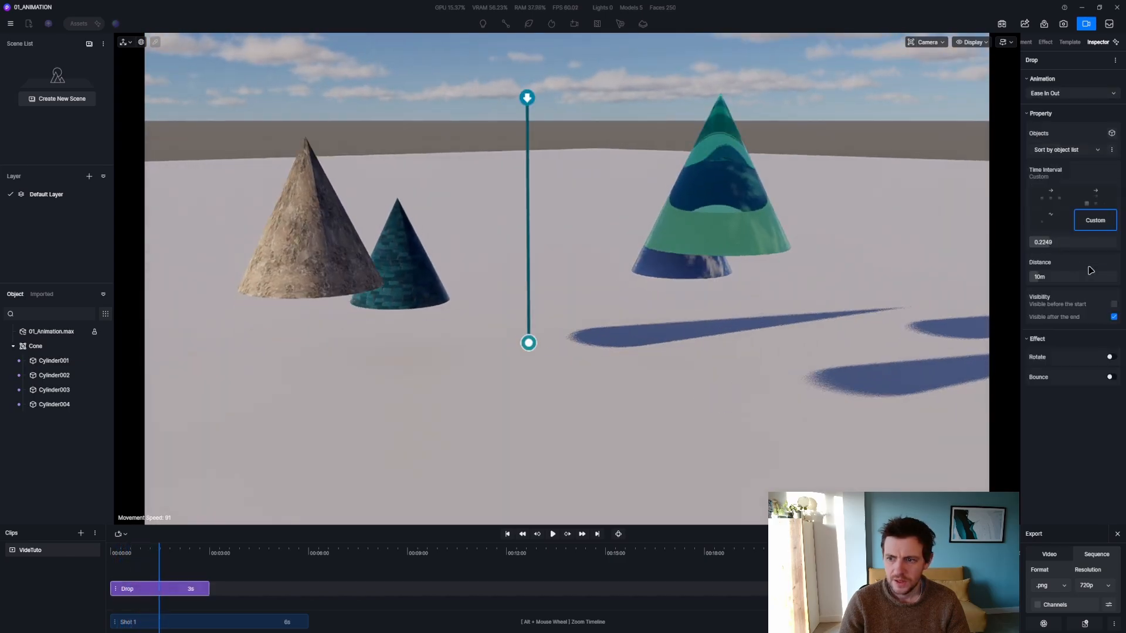
{"action": "left_click_drag", "start_coordinate": [1062, 241], "coordinate": [1068, 280]}
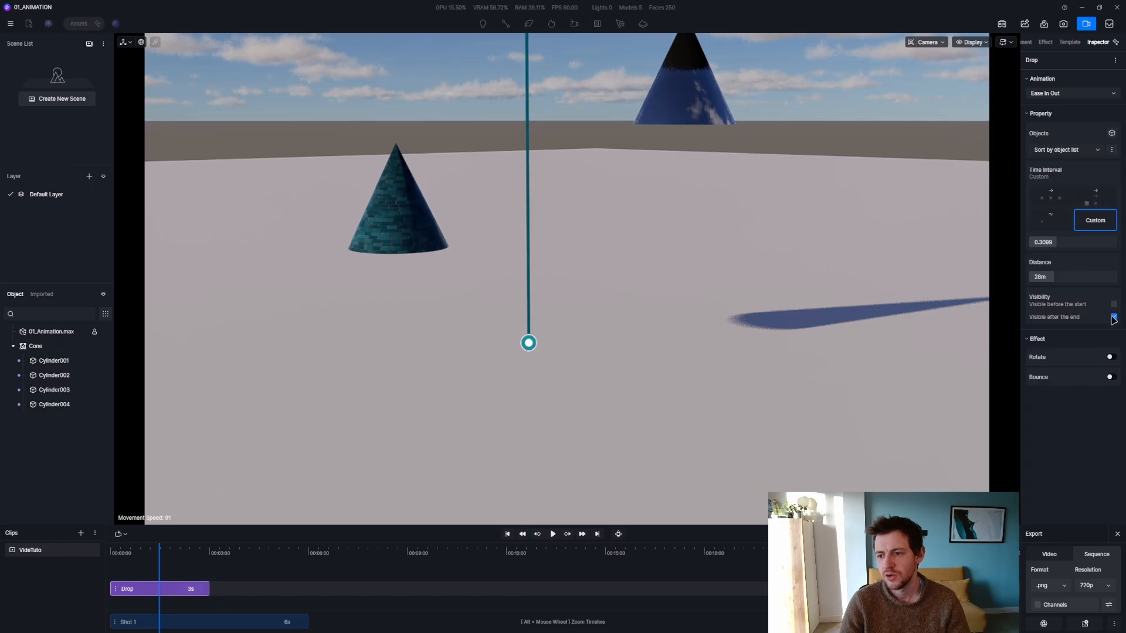
Step: Enable the Drop animation's Rotate effect at 1080° and its Bounce effect
{"action": "left_click", "coordinate": [1110, 357]}
{"action": "left_click_drag", "start_coordinate": [1042, 371], "coordinate": [1105, 370]}
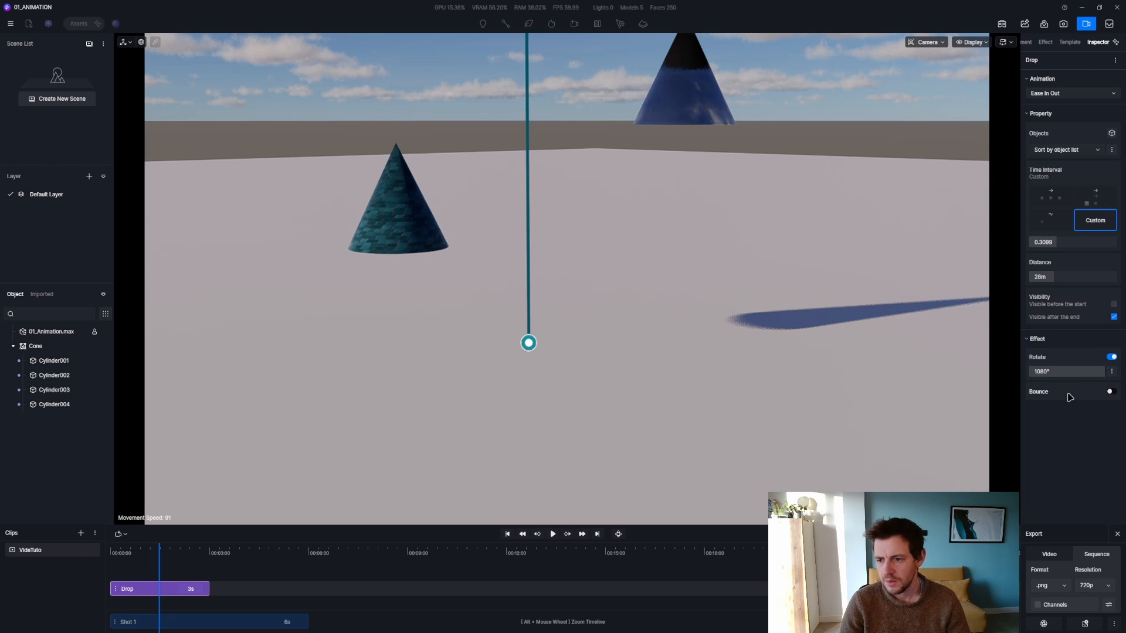
{"action": "left_click", "coordinate": [1111, 392]}
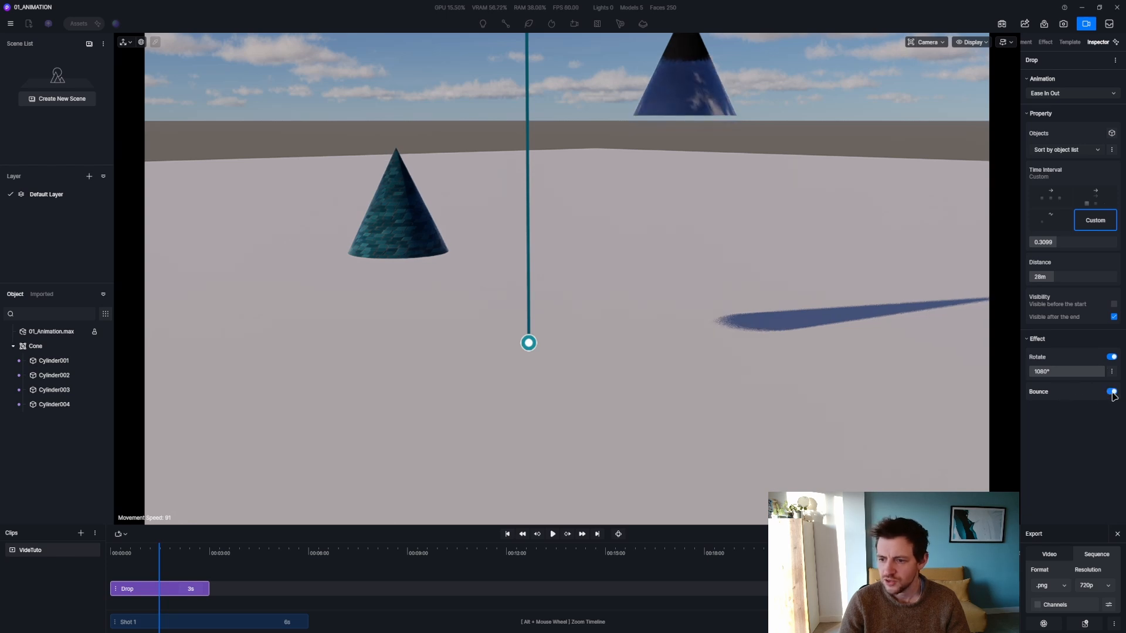
Step: Play the clip from the start, extend the Drop animation to 6 s to match Shot 1, and scrub back through it
{"action": "left_click", "coordinate": [116, 564]}
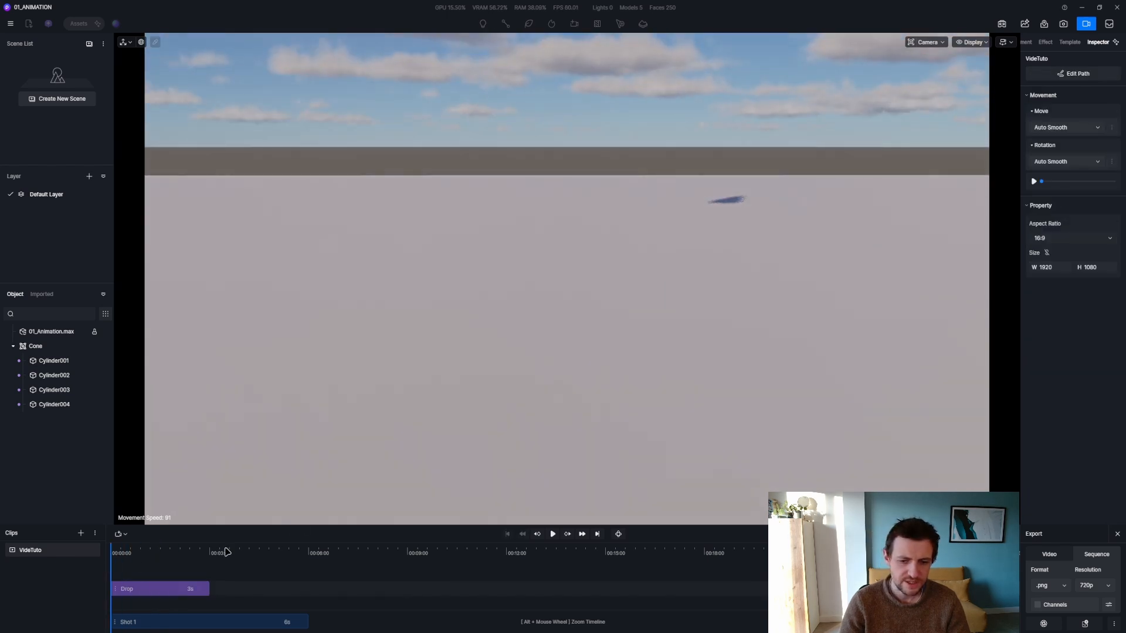
{"action": "key", "text": "space"}
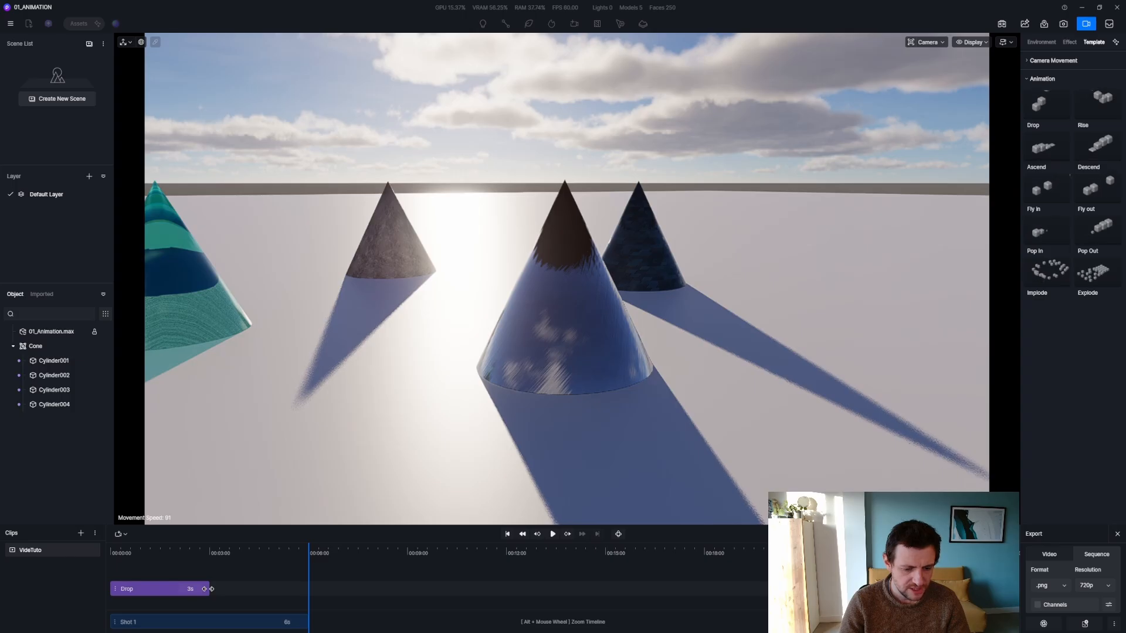
{"action": "left_click_drag", "start_coordinate": [212, 589], "coordinate": [309, 589]}
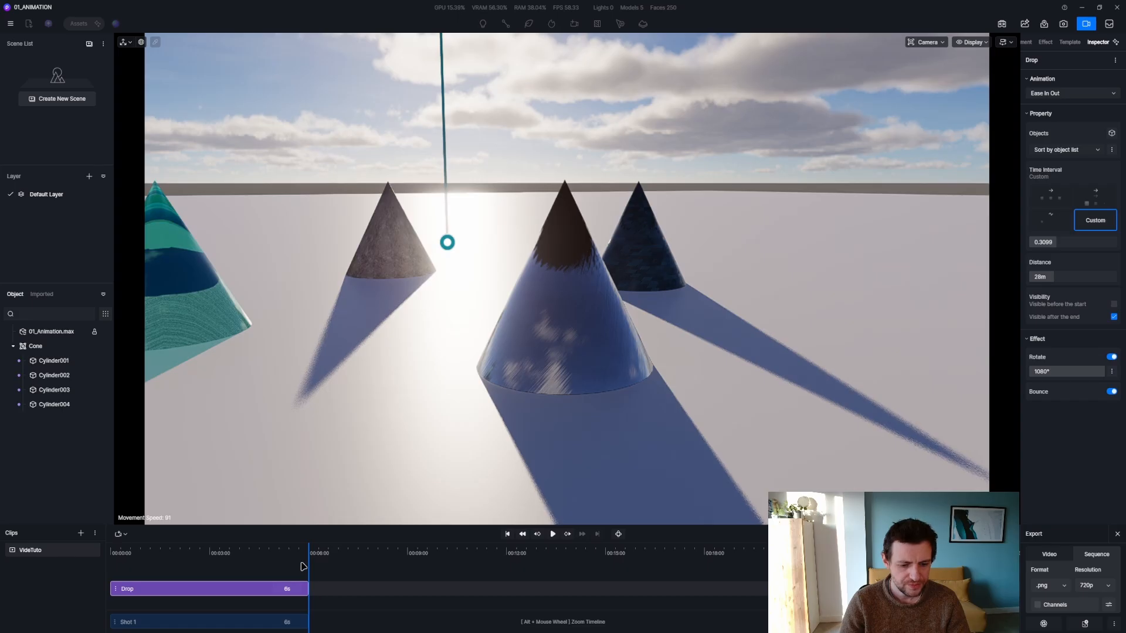
{"action": "left_click", "coordinate": [303, 566]}
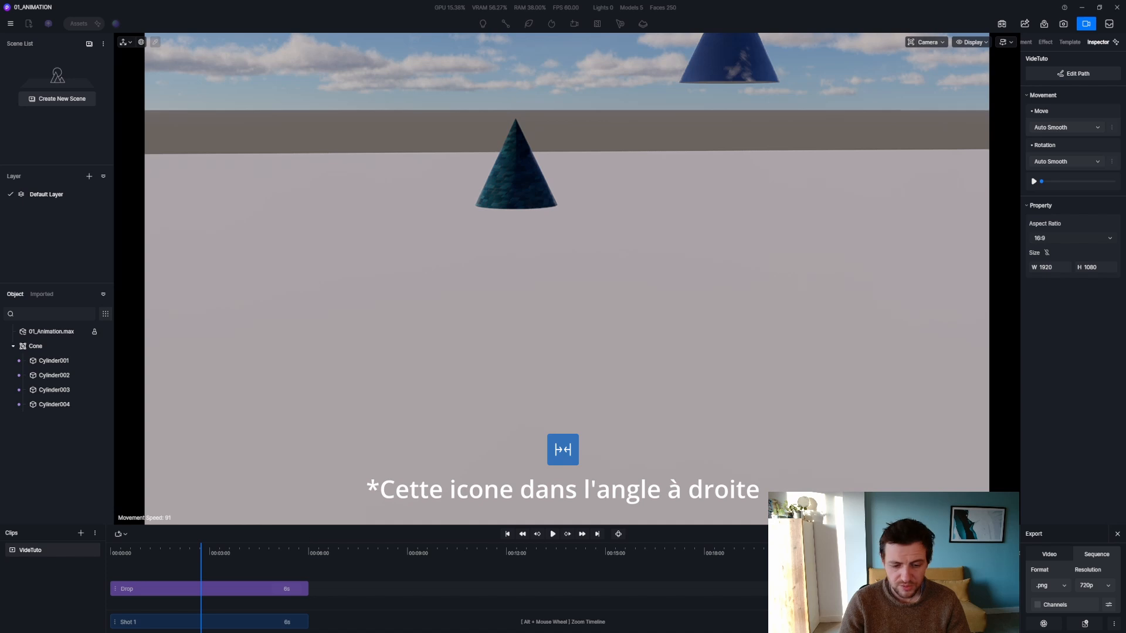
Step: Return to the shot timeline, set Shot 1's first camera interval to 1 s and its second to 5 s, and play the clip
{"action": "left_click", "coordinate": [1008, 535]}
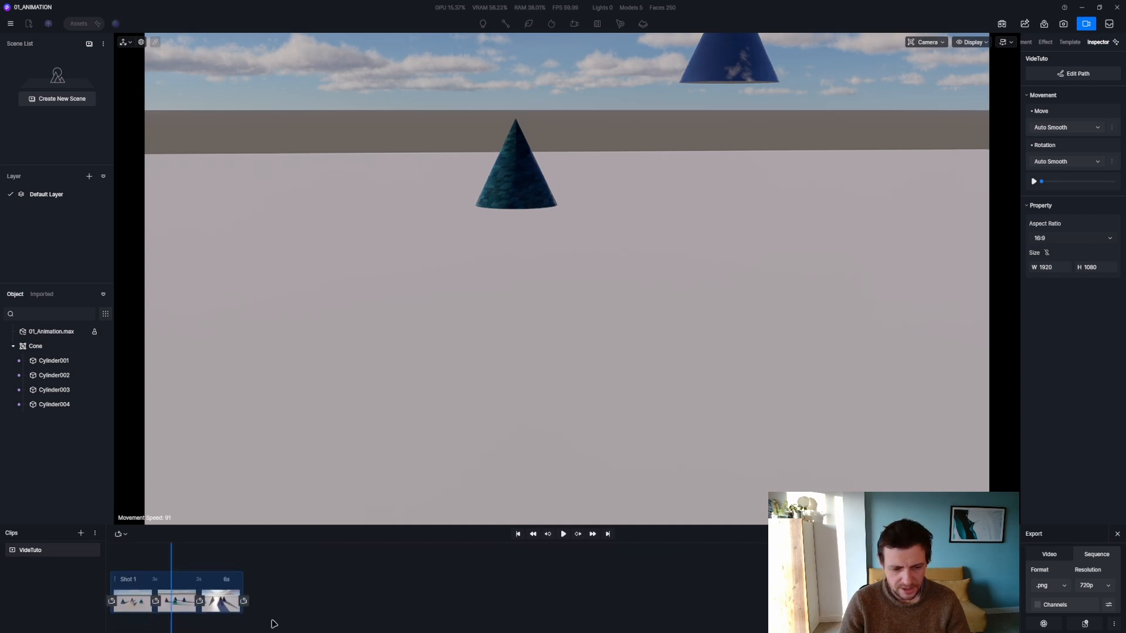
{"action": "left_click", "coordinate": [136, 587]}
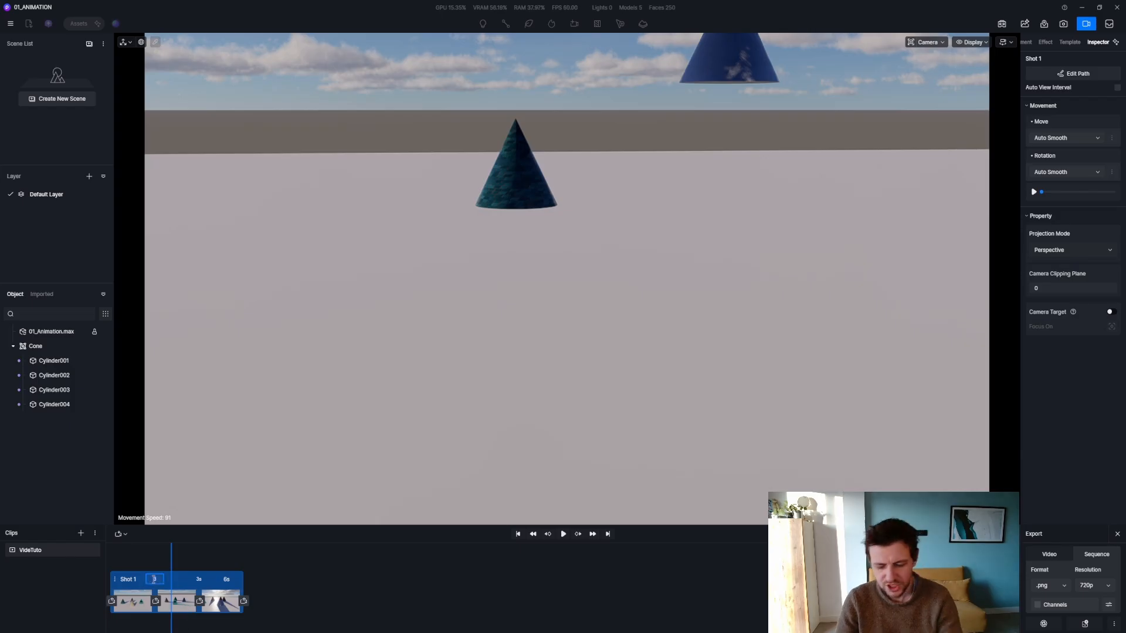
{"action": "type", "text": "1"}
{"action": "key", "text": "Return"}
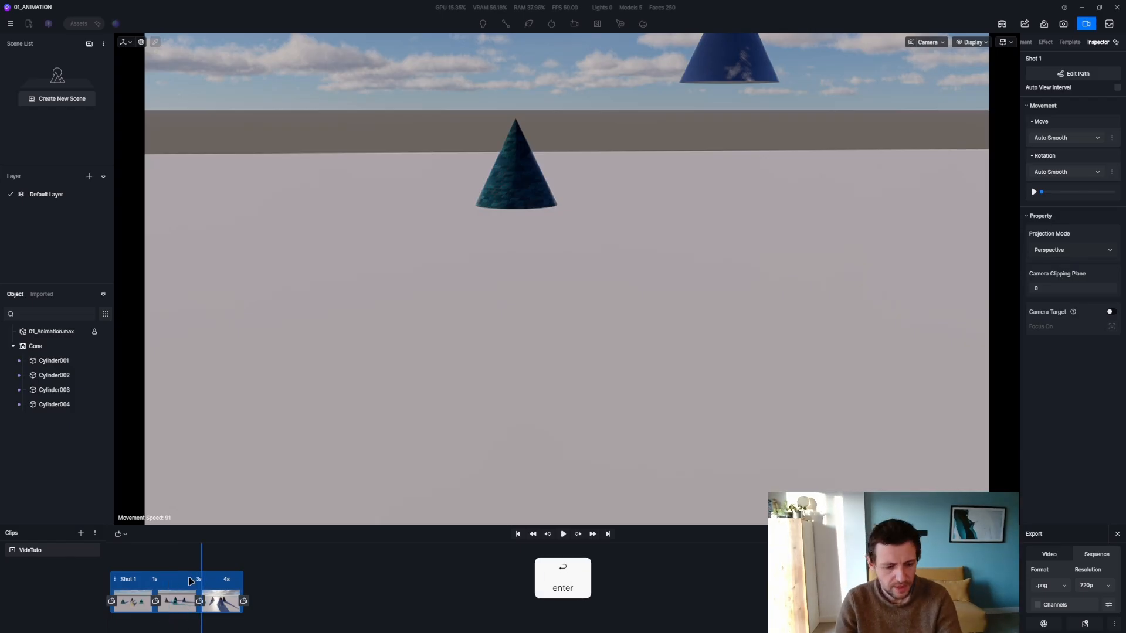
{"action": "double_click", "coordinate": [200, 579]}
{"action": "type", "text": "5"}
{"action": "key", "text": "Return"}
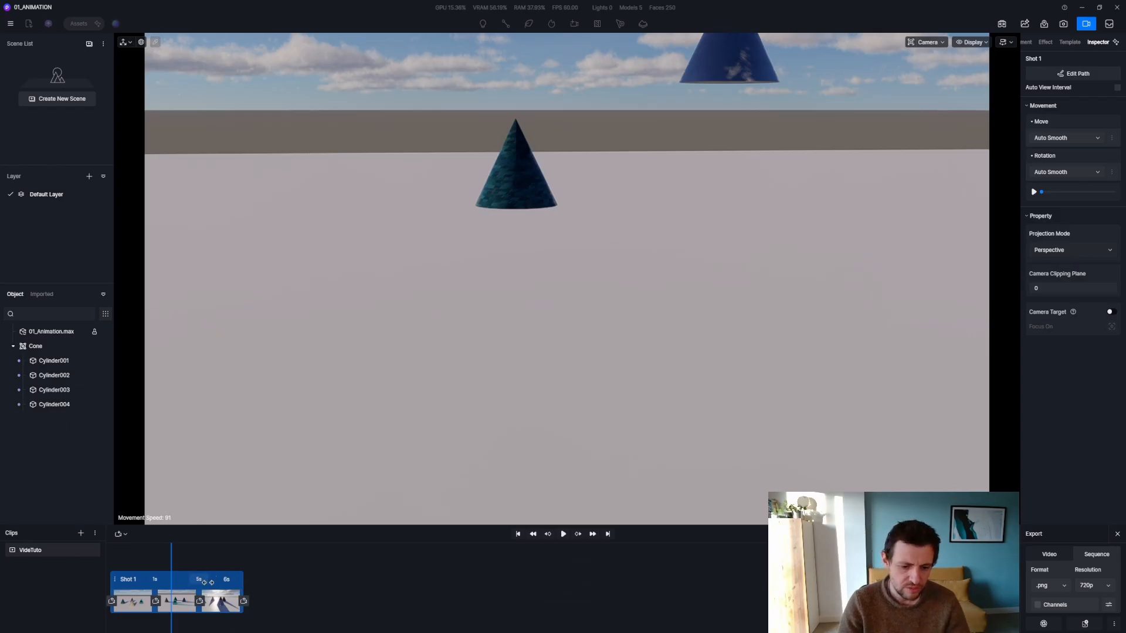
{"action": "key", "text": "space"}
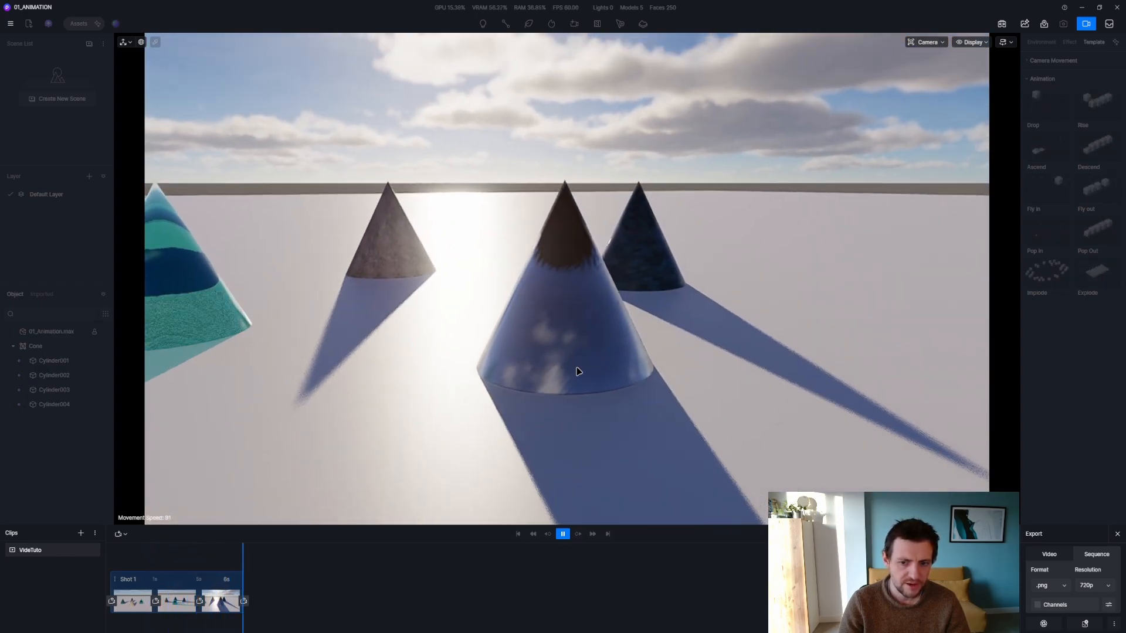
Step: Set Shot 1's first camera interval to 4 s and its second to 2 s, then preview the clip and return to the start
{"action": "double_click", "coordinate": [153, 580]}
{"action": "type", "text": "4s"}
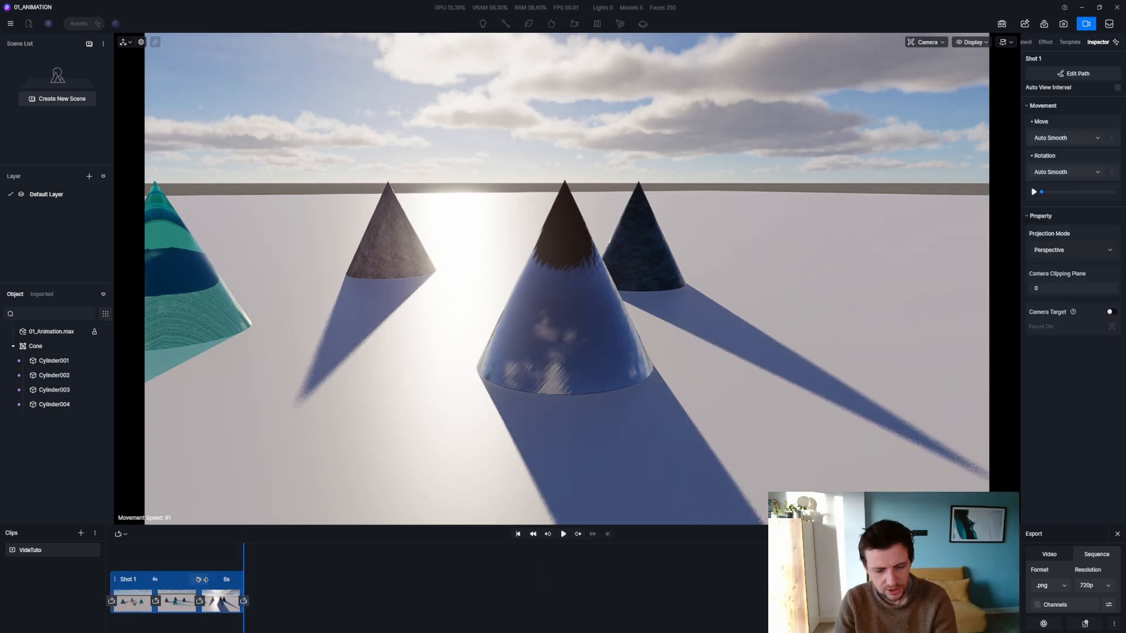
{"action": "key", "text": "Return"}
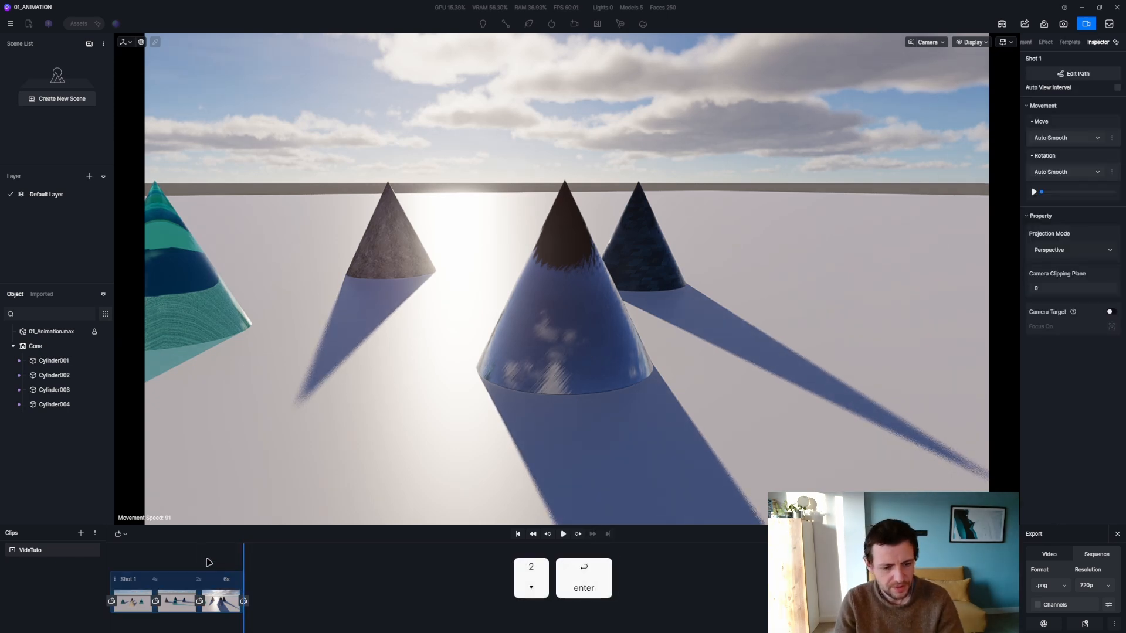
{"action": "key", "text": "space"}
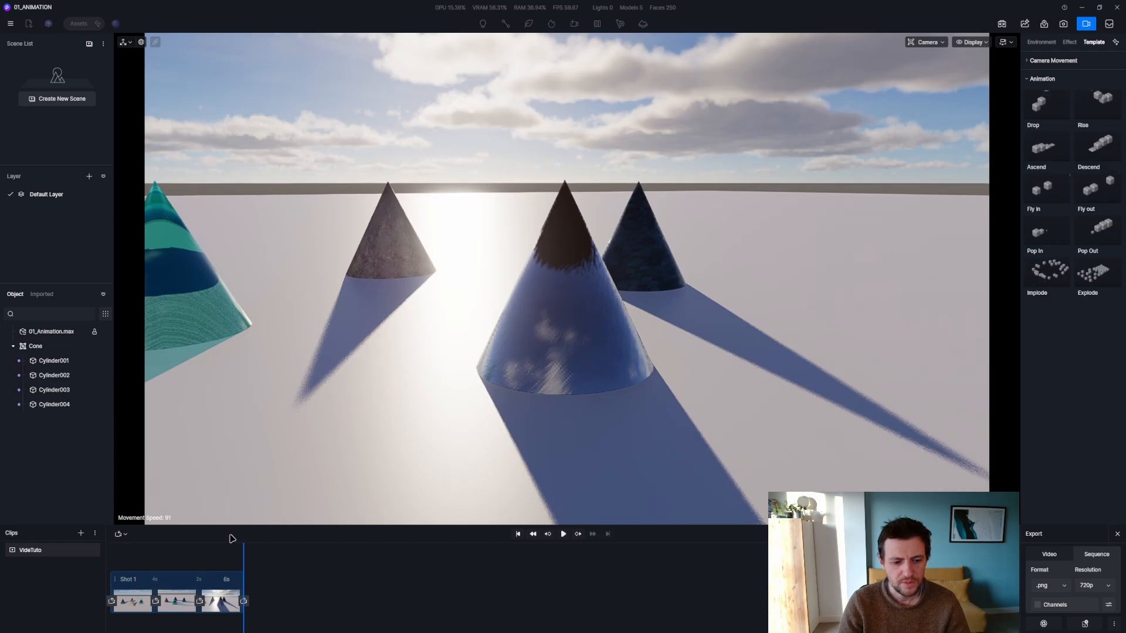
{"action": "left_click_drag", "start_coordinate": [244, 559], "coordinate": [100, 561]}
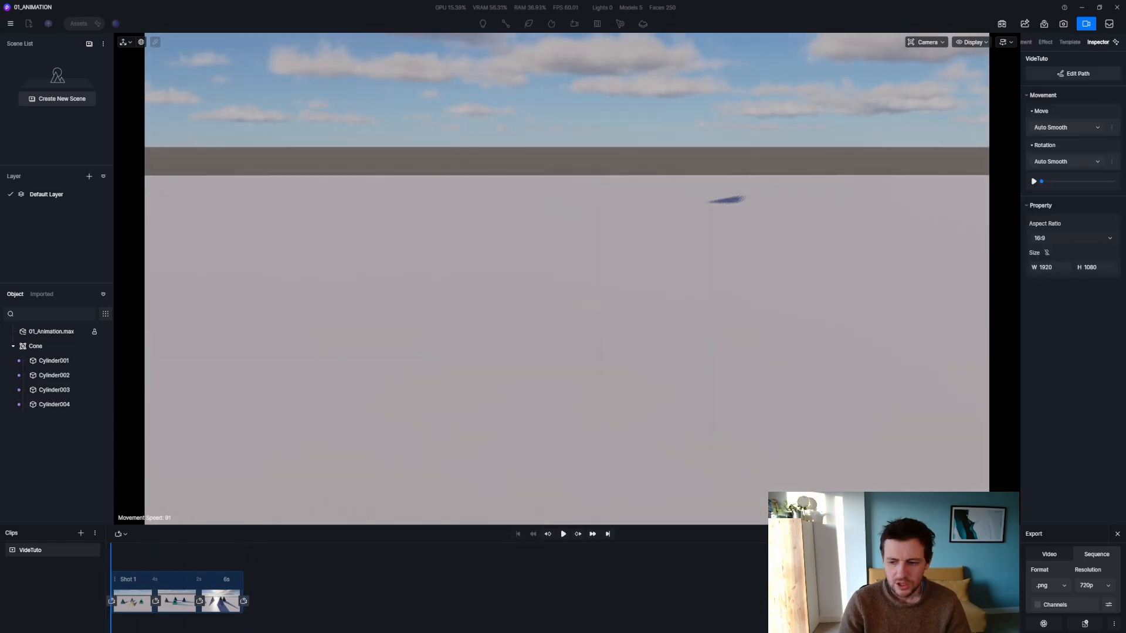
Step: Delete the Drop animation from the clip's timeline and refresh the view at the start of the clip
{"action": "left_click", "coordinate": [1006, 534]}
{"action": "left_click", "coordinate": [214, 590]}
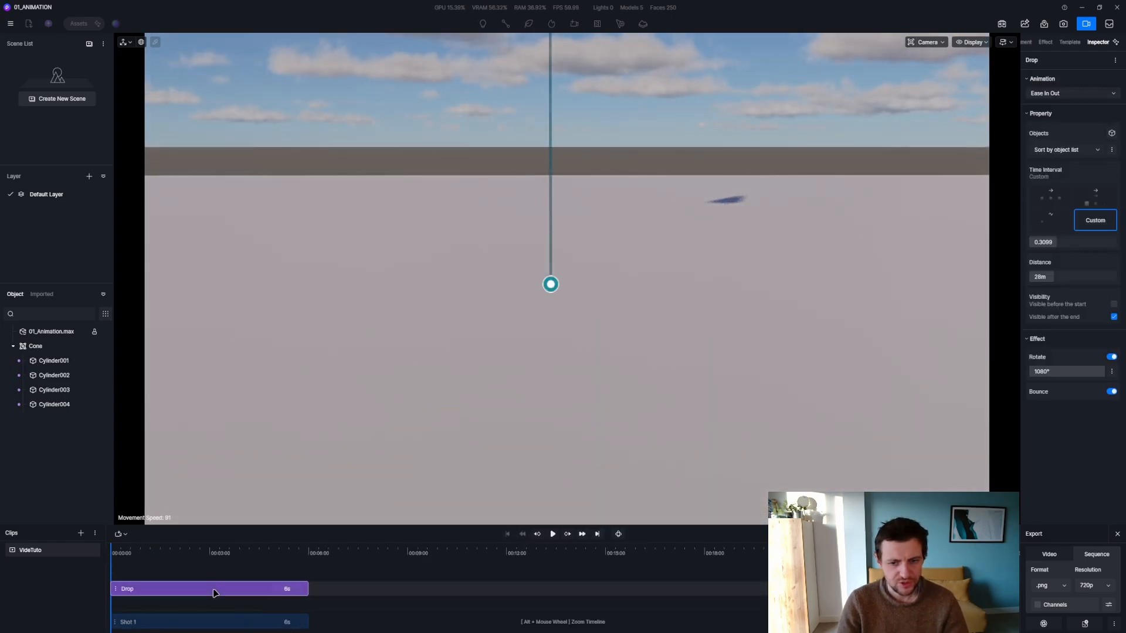
{"action": "key", "text": "Delete"}
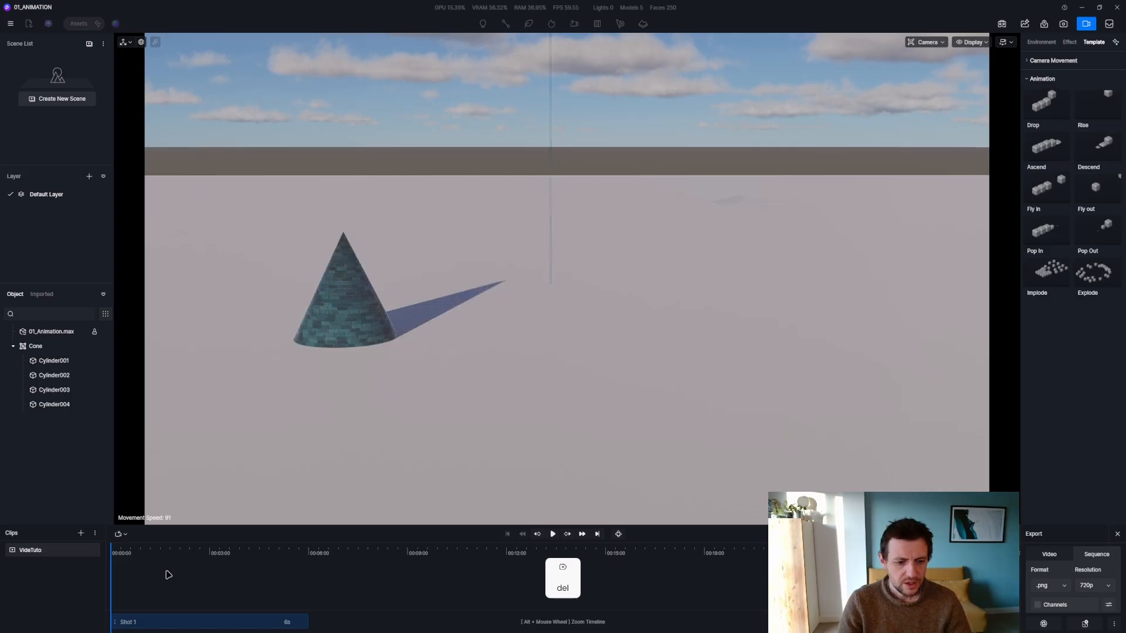
{"action": "mouse_move", "coordinate": [112, 572]}
{"action": "left_mouse_down"}
{"action": "mouse_move", "coordinate": [247, 569]}
{"action": "mouse_move", "coordinate": [103, 575]}
{"action": "mouse_move", "coordinate": [407, 570]}
{"action": "mouse_move", "coordinate": [92, 572]}
{"action": "left_mouse_up"}
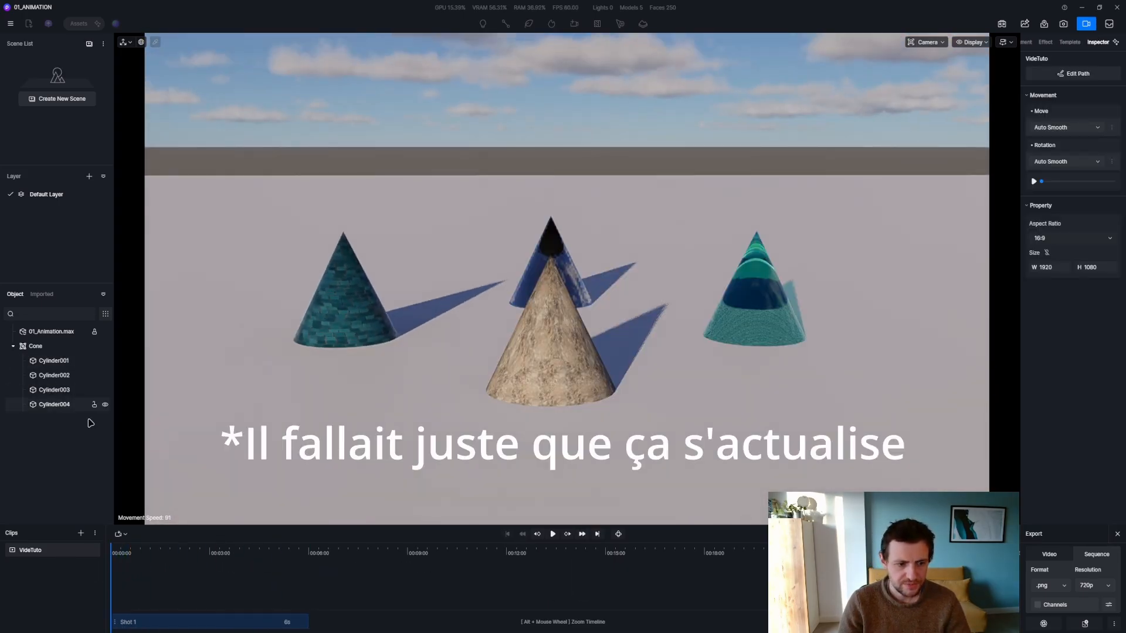
Step: Animate Cylinder001 with keyframes at the clip's start and at 3 s, raising its Z location to 4033 at the second, and preview the clip
{"action": "left_click", "coordinate": [58, 367]}
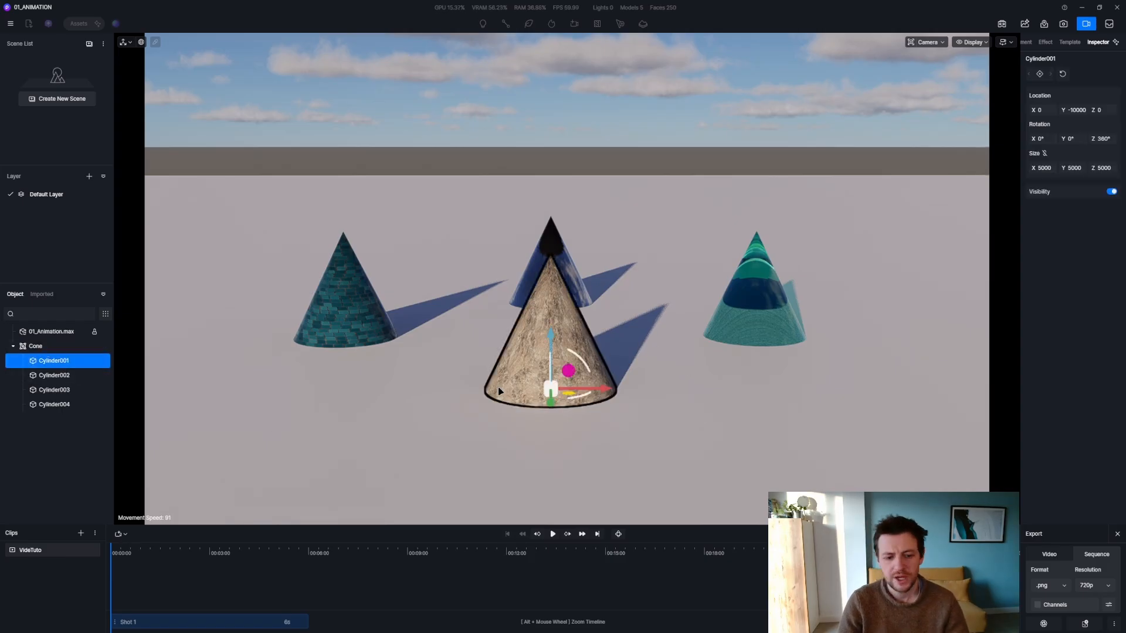
{"action": "left_click", "coordinate": [1039, 74]}
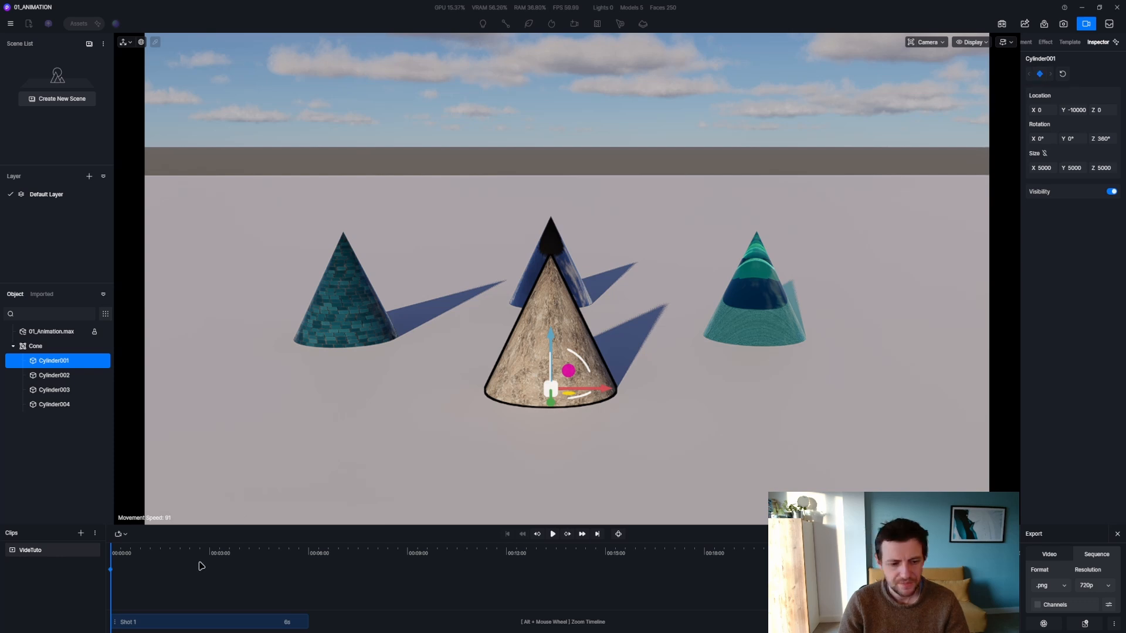
{"action": "left_click", "coordinate": [198, 560]}
{"action": "left_click_drag", "start_coordinate": [199, 560], "coordinate": [209, 560]}
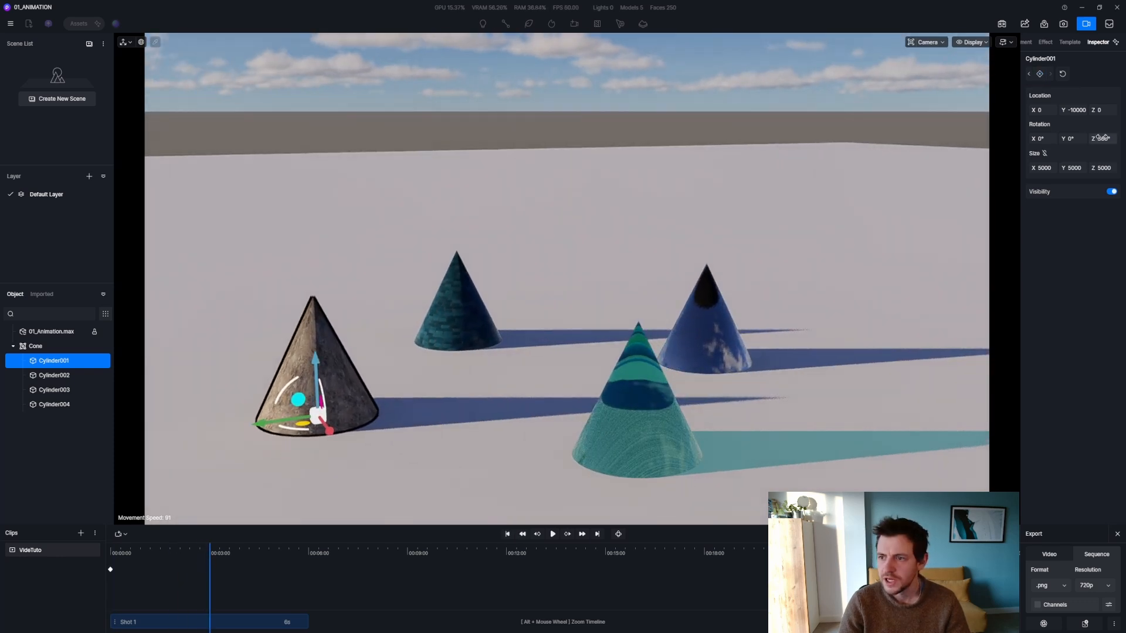
{"action": "left_click_drag", "start_coordinate": [1098, 110], "coordinate": [1117, 109]}
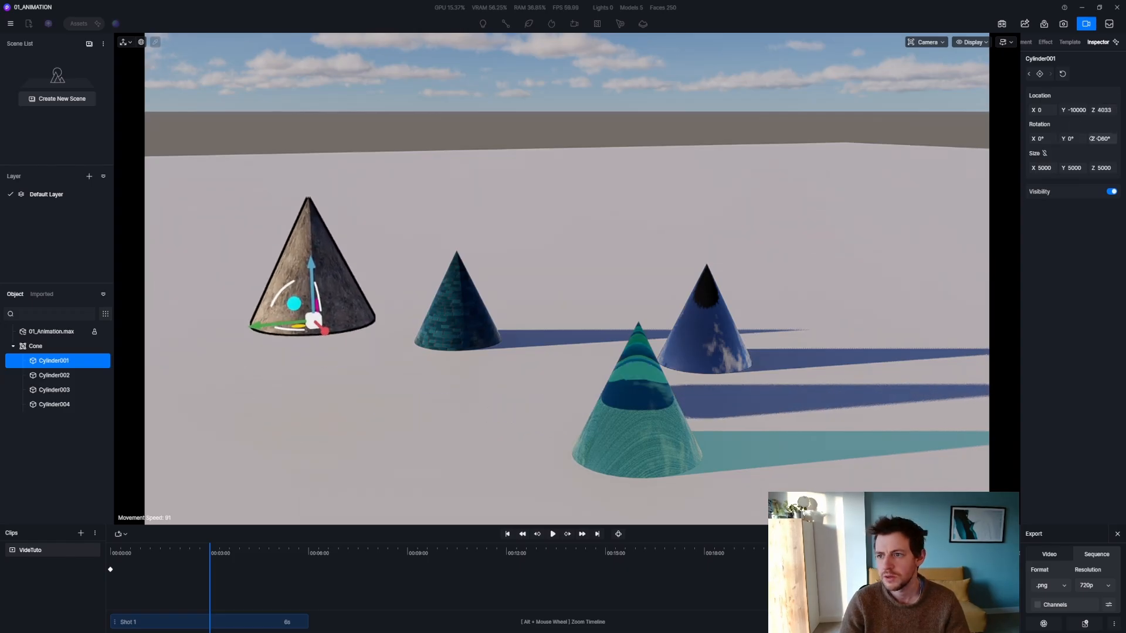
{"action": "left_click", "coordinate": [1041, 74]}
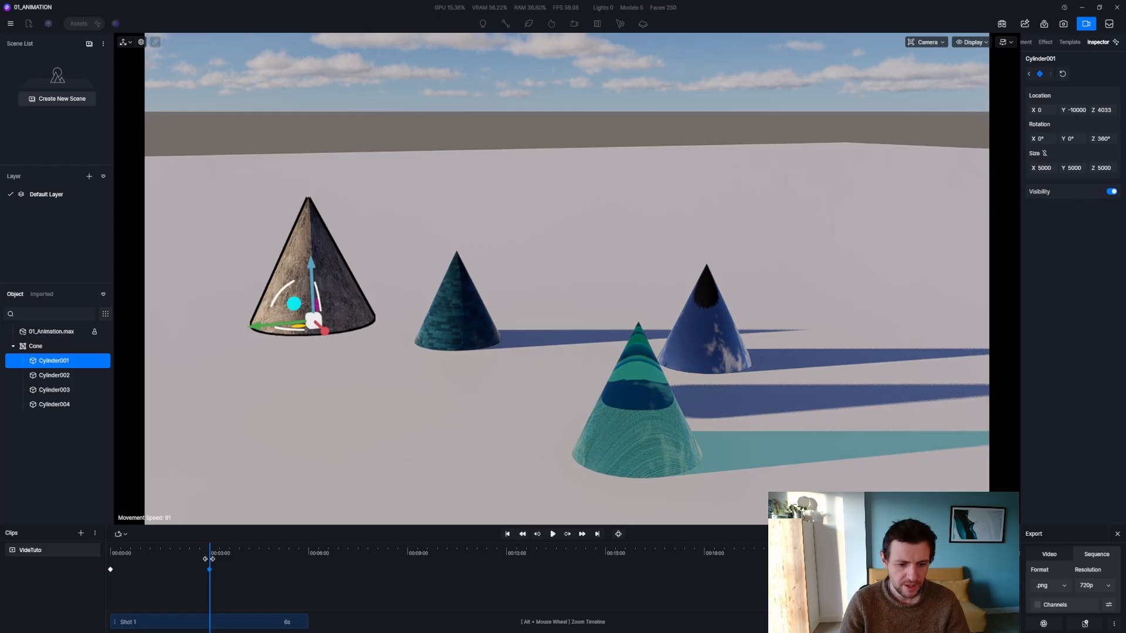
{"action": "key", "text": "space"}
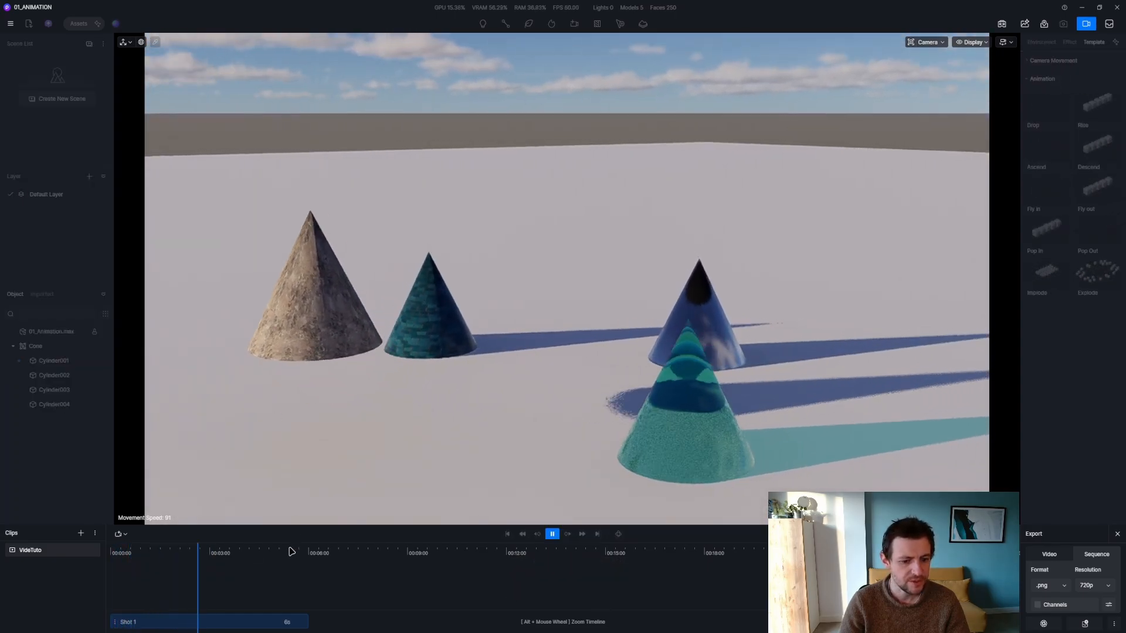
{"action": "key", "text": "space"}
Step: Return to the start of the clip and add a keyframe for the whole Cone group
{"action": "left_click", "coordinate": [603, 443]}
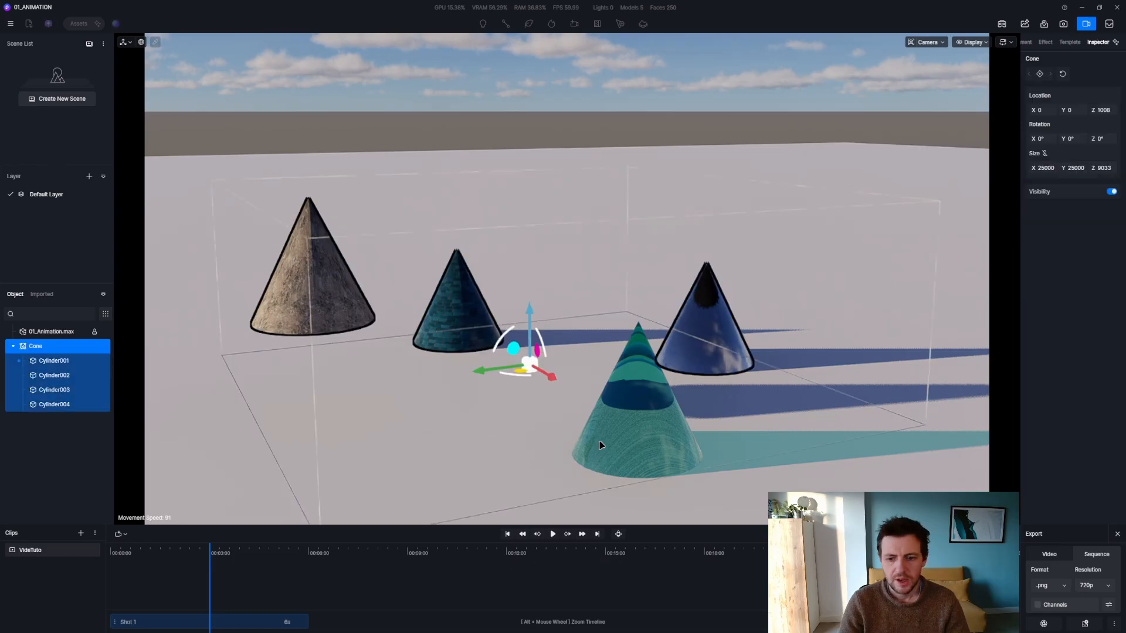
{"action": "left_click", "coordinate": [608, 433]}
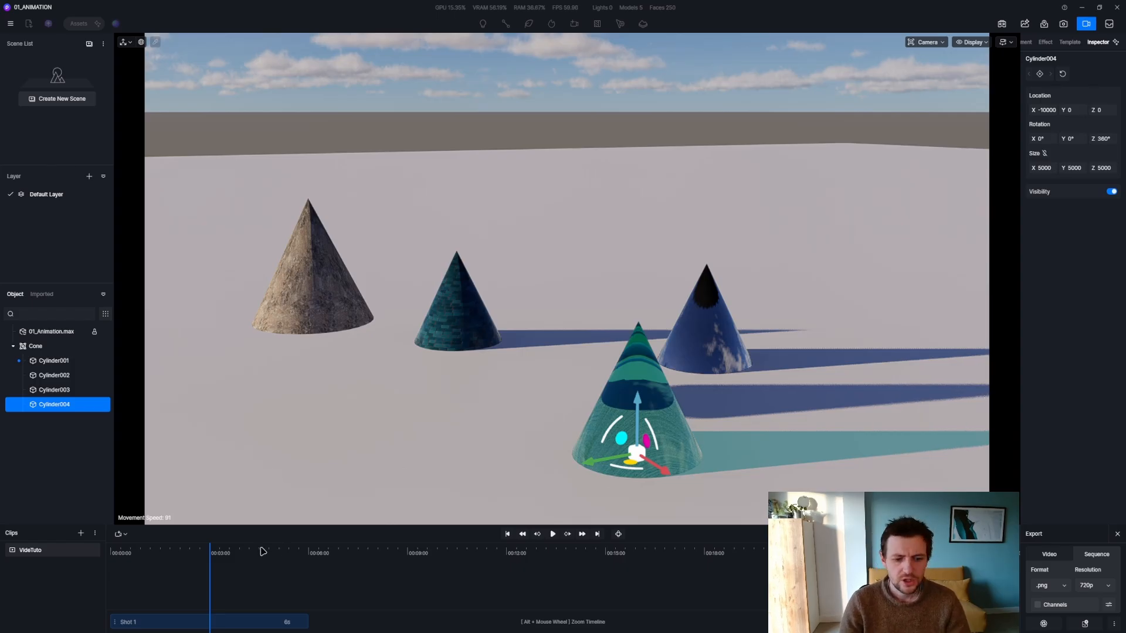
{"action": "left_click_drag", "start_coordinate": [210, 580], "coordinate": [111, 589]}
{"action": "left_click", "coordinate": [39, 348]}
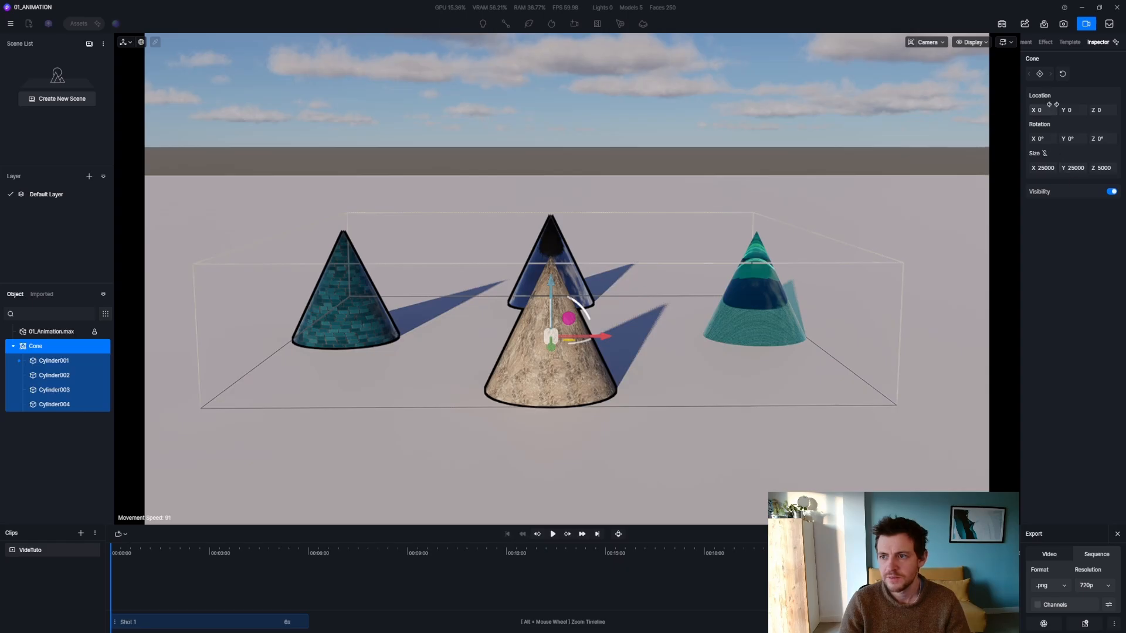
{"action": "left_click", "coordinate": [1039, 76]}
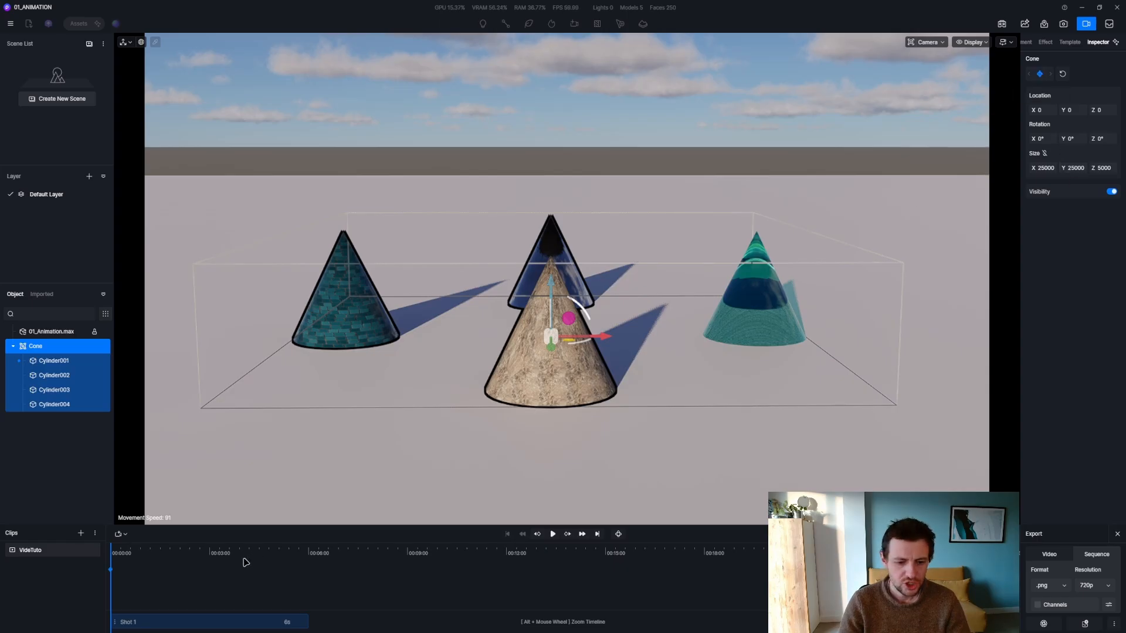
Step: Try a Z rotation of 360° on the Cone group at 6 s and add a keyframe there
{"action": "left_click", "coordinate": [248, 562]}
{"action": "left_click_drag", "start_coordinate": [248, 561], "coordinate": [309, 562]}
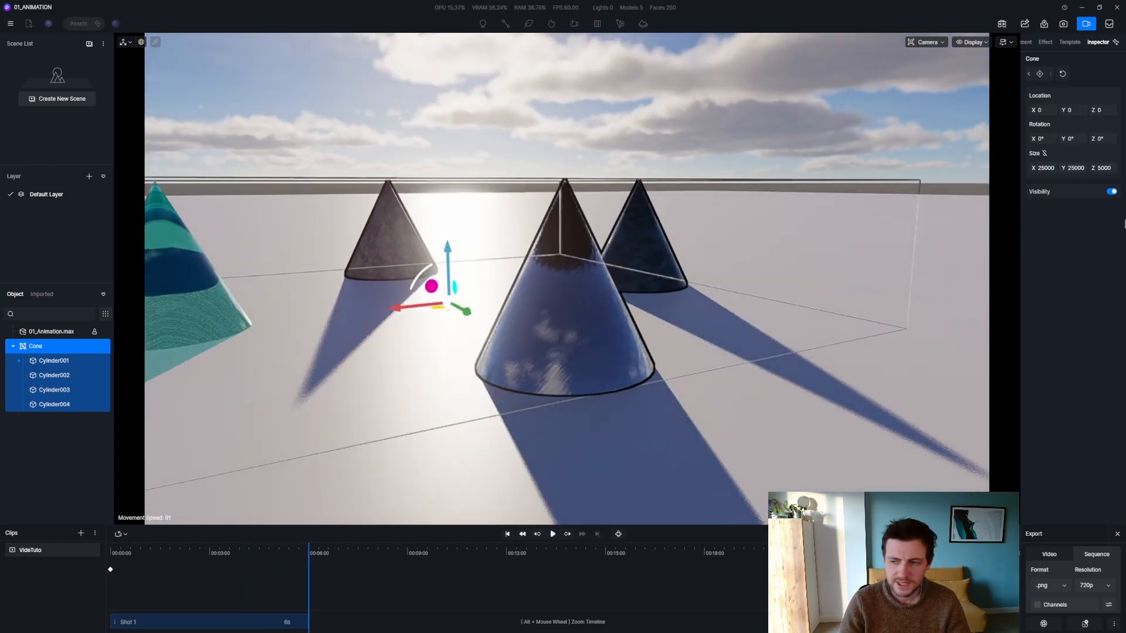
{"action": "left_click", "coordinate": [1100, 141]}
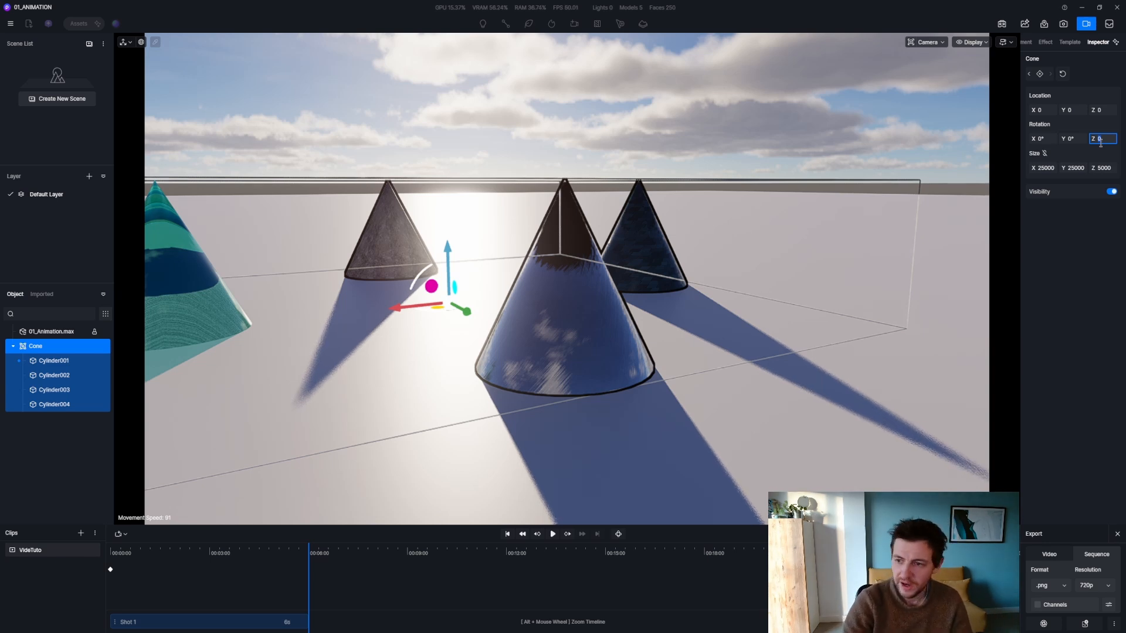
{"action": "type", "text": "360"}
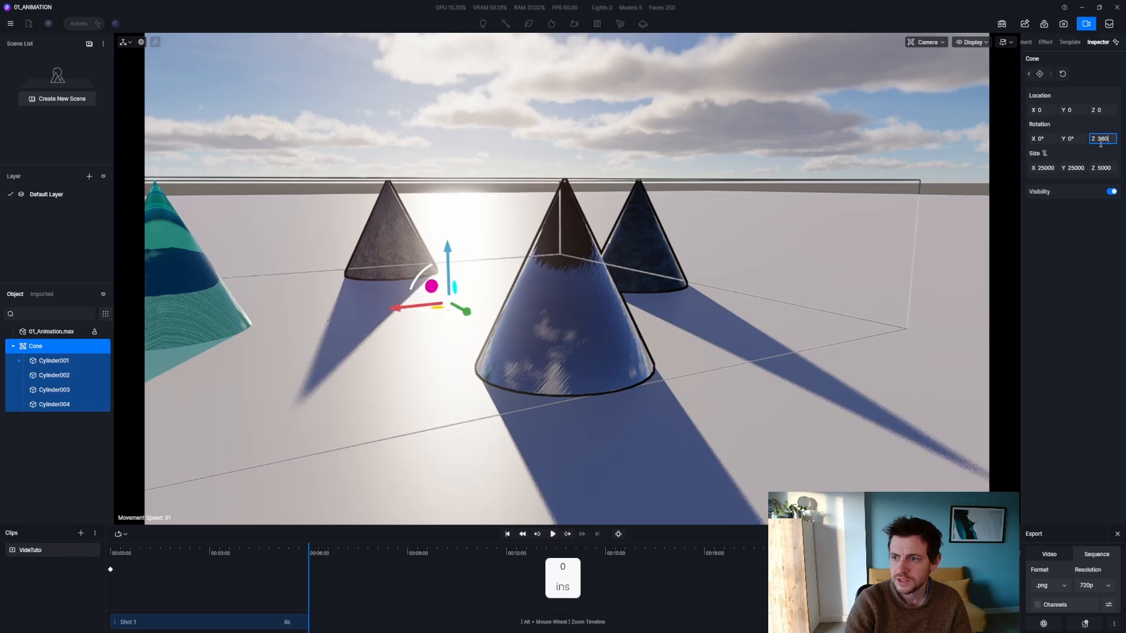
{"action": "key", "text": "Return"}
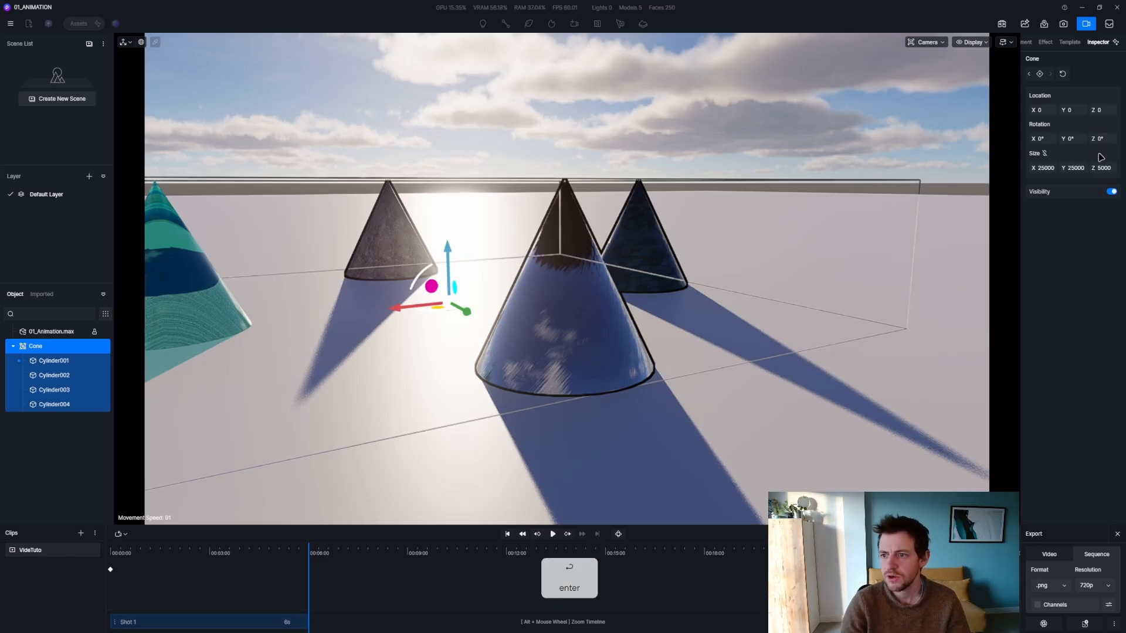
{"action": "left_click", "coordinate": [1040, 74]}
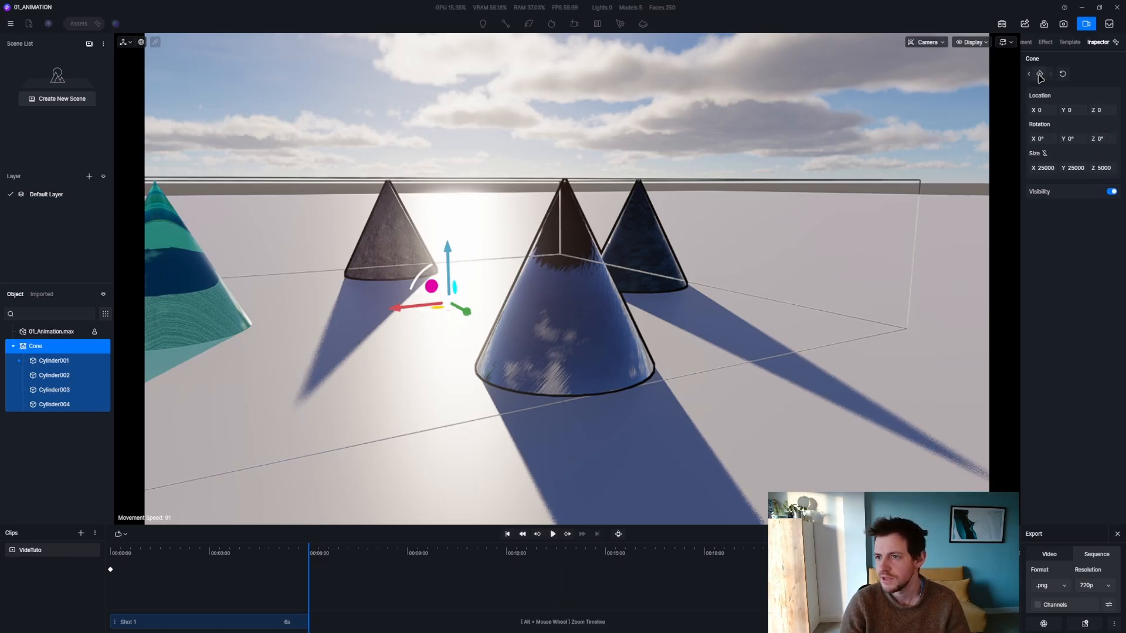
Step: Set the Cone group's Z rotation to 359° at its 6 s keyframe
{"action": "left_click", "coordinate": [283, 562]}
{"action": "left_click_drag", "start_coordinate": [283, 562], "coordinate": [208, 590]}
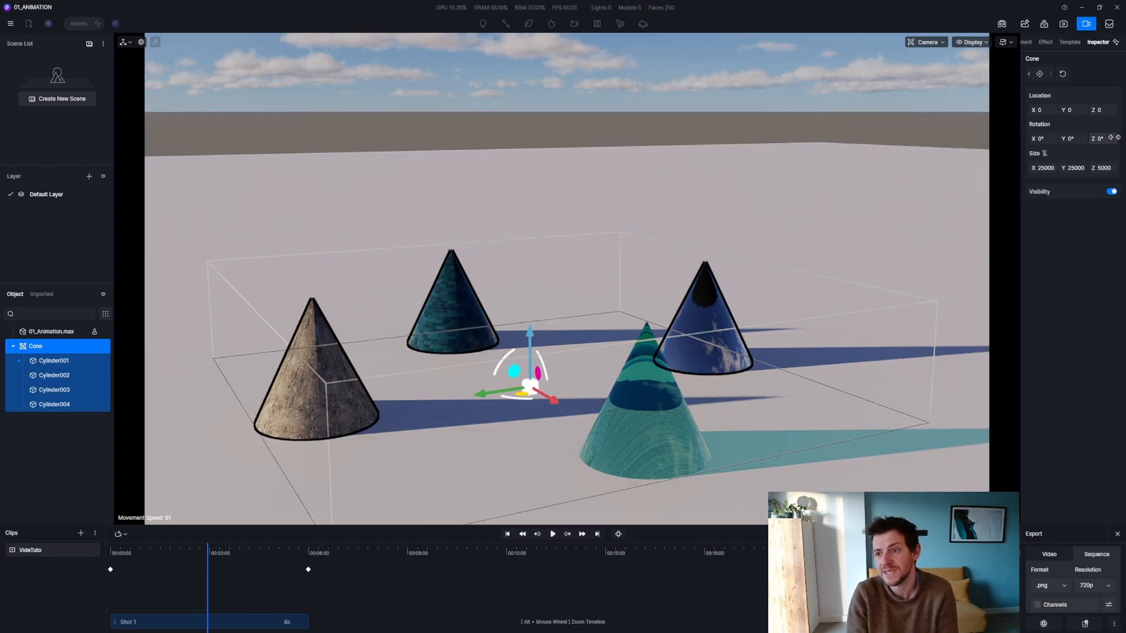
{"action": "left_click", "coordinate": [1095, 138]}
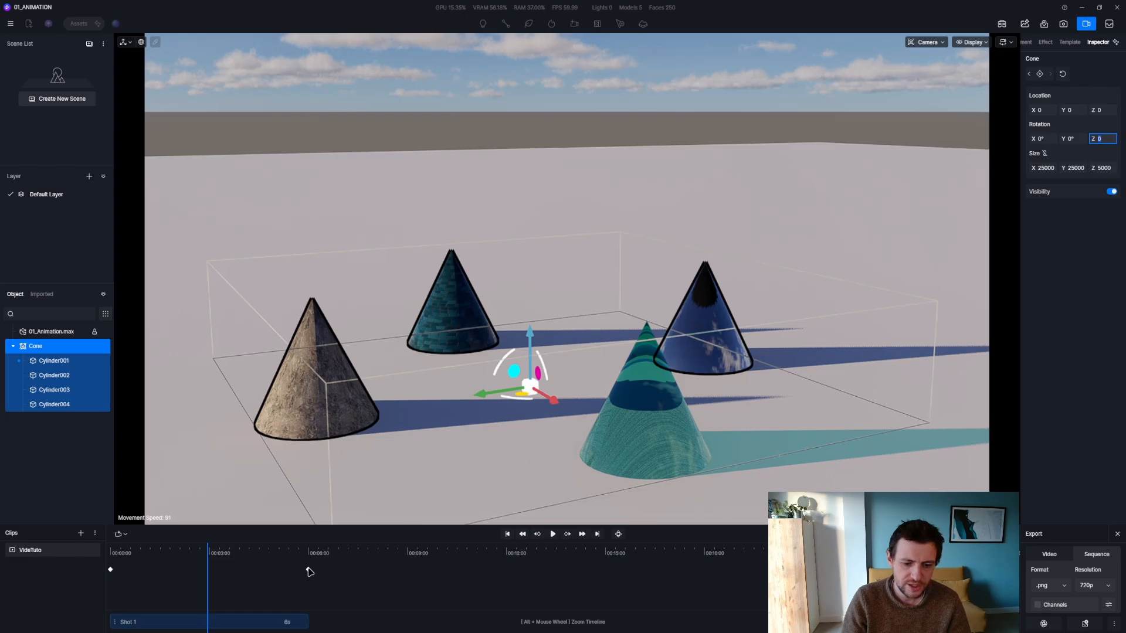
{"action": "left_click", "coordinate": [309, 570]}
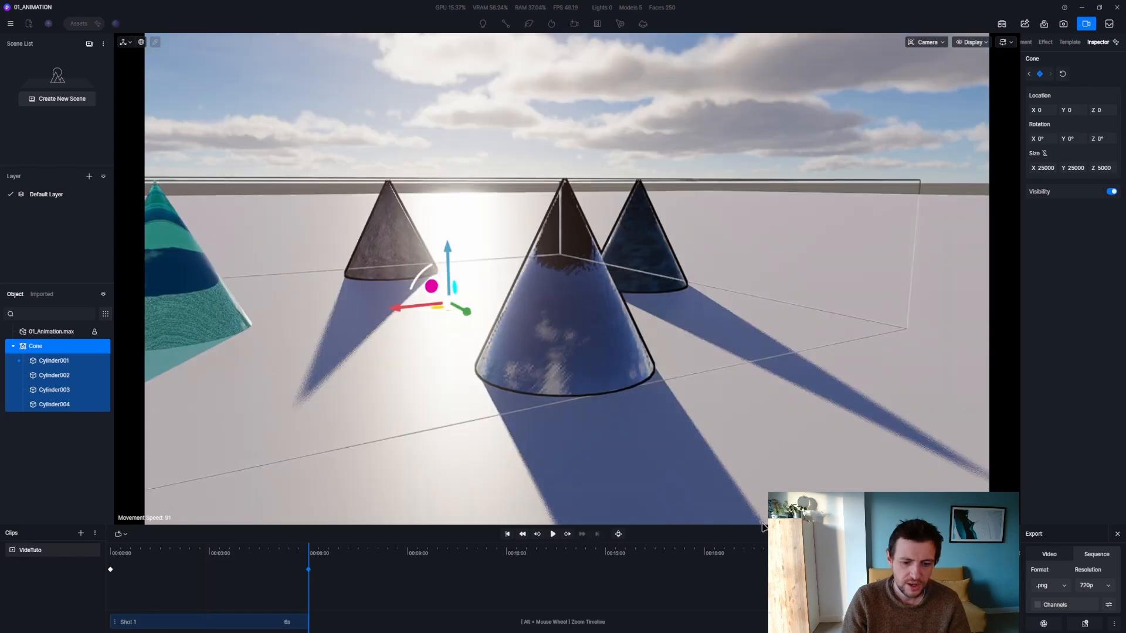
{"action": "left_click", "coordinate": [1105, 141]}
{"action": "type", "text": "359"}
{"action": "key", "text": "Return"}
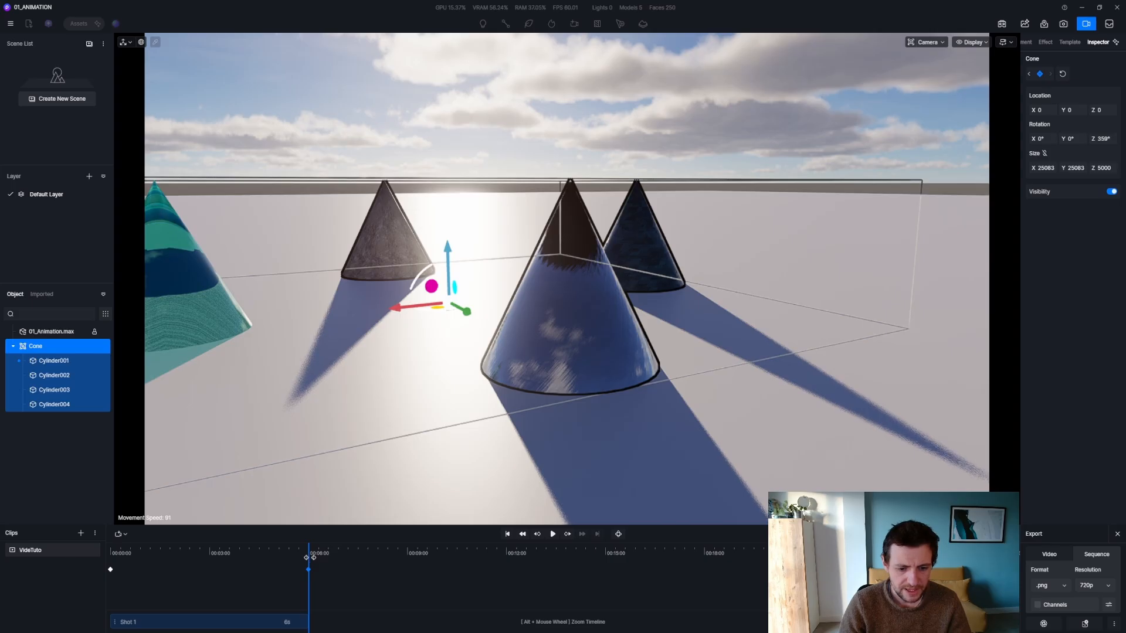
Step: Set the Cone group's Z rotation to 180° at 3 s and add a keyframe there
{"action": "left_click_drag", "start_coordinate": [311, 557], "coordinate": [272, 610]}
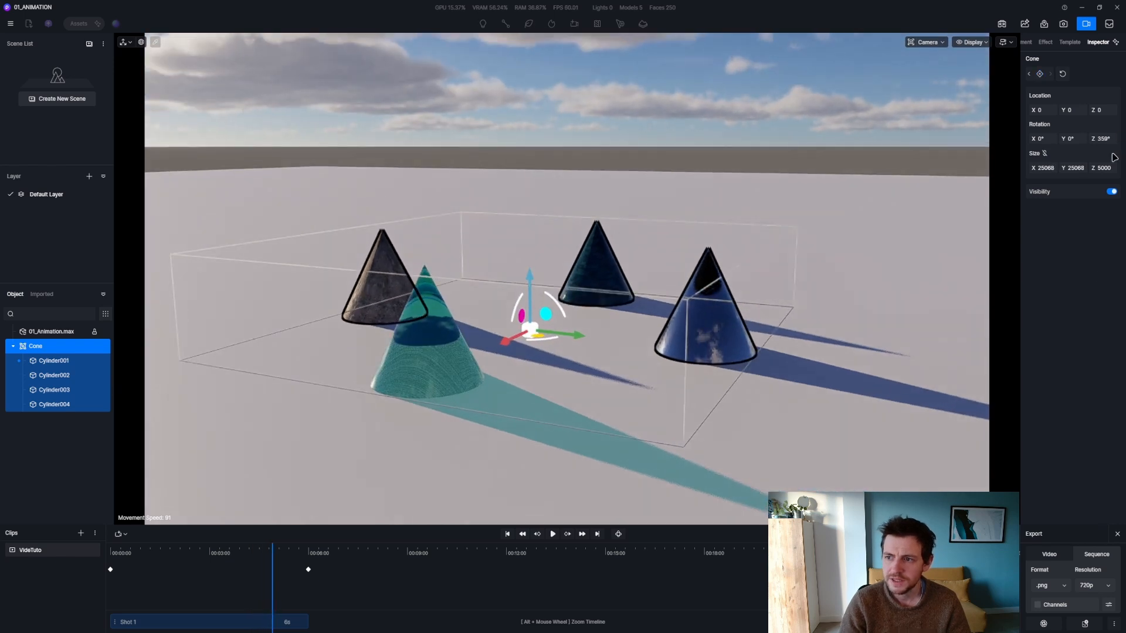
{"action": "left_click_drag", "start_coordinate": [272, 567], "coordinate": [209, 588]}
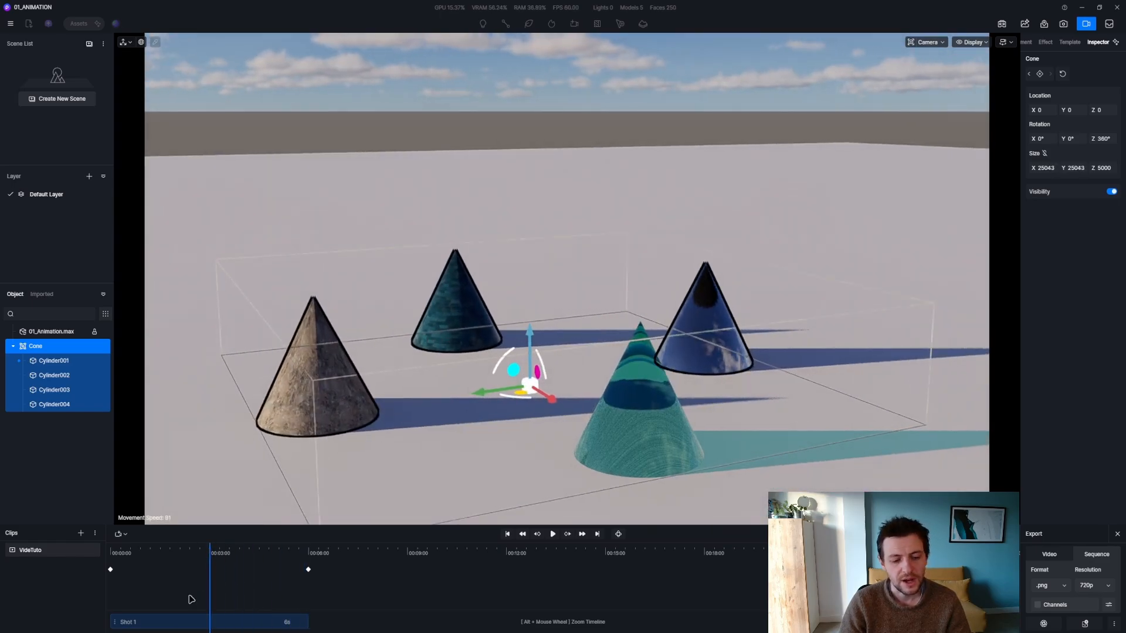
{"action": "left_click", "coordinate": [1103, 139]}
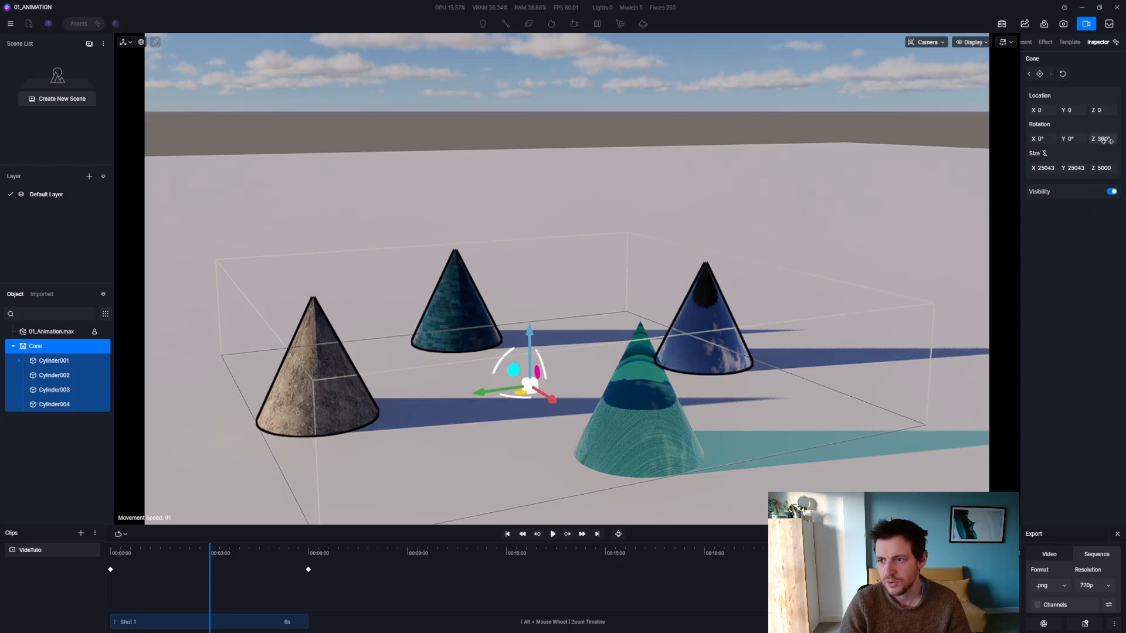
{"action": "type", "text": "180"}
{"action": "key", "text": "Return"}
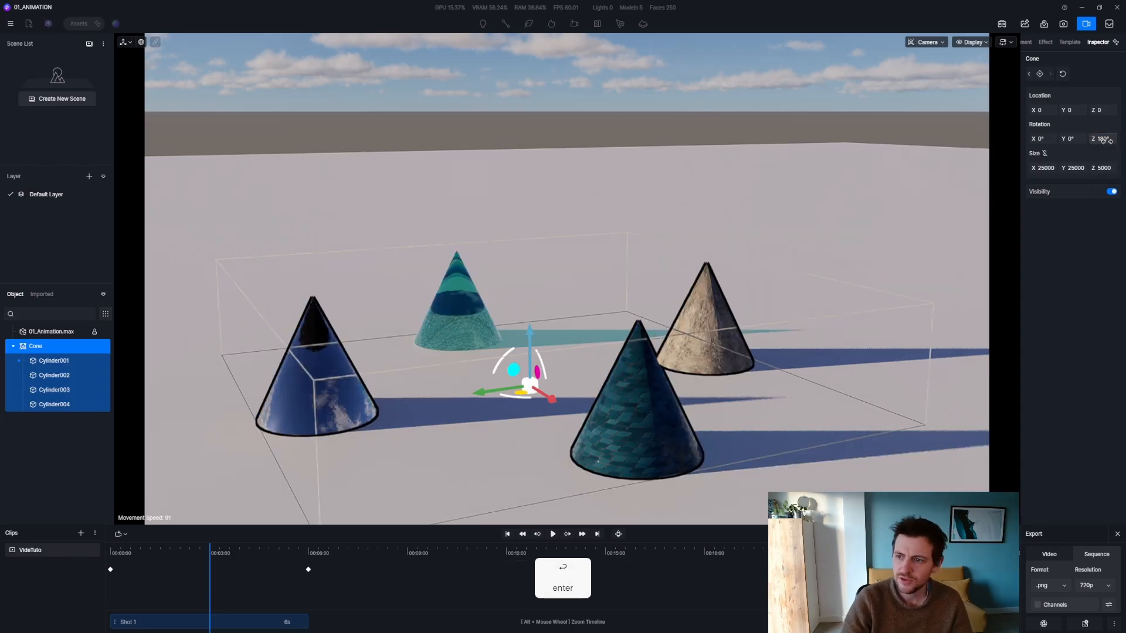
{"action": "left_click", "coordinate": [1039, 74]}
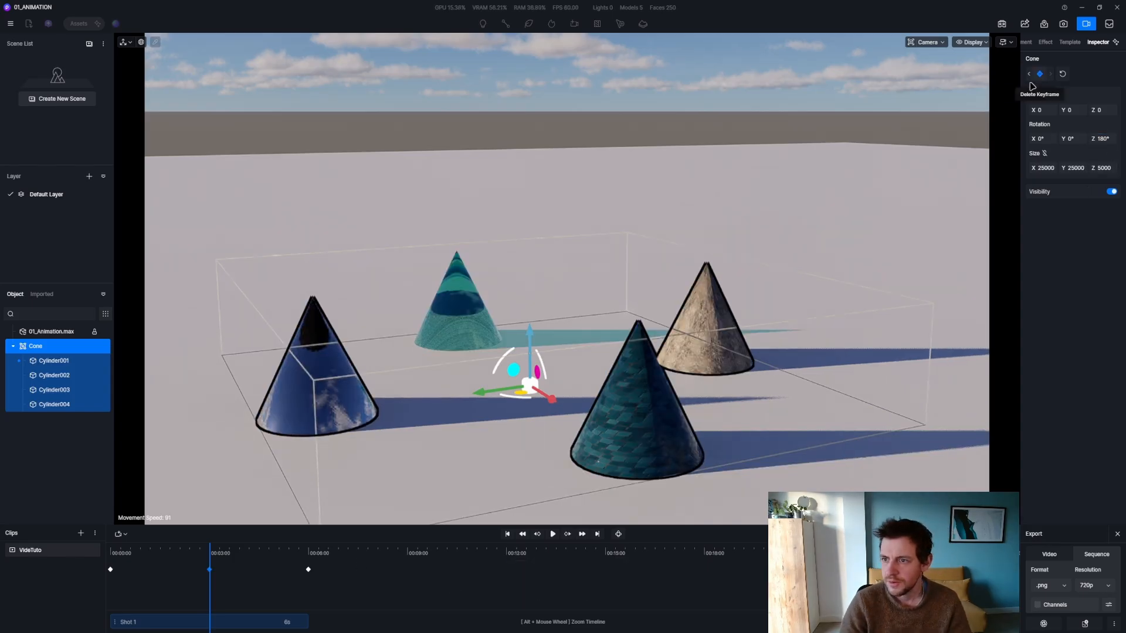
Step: Scrub through the Cone group's rotation from the first keyframe to the last and return to the start
{"action": "left_click", "coordinate": [99, 568]}
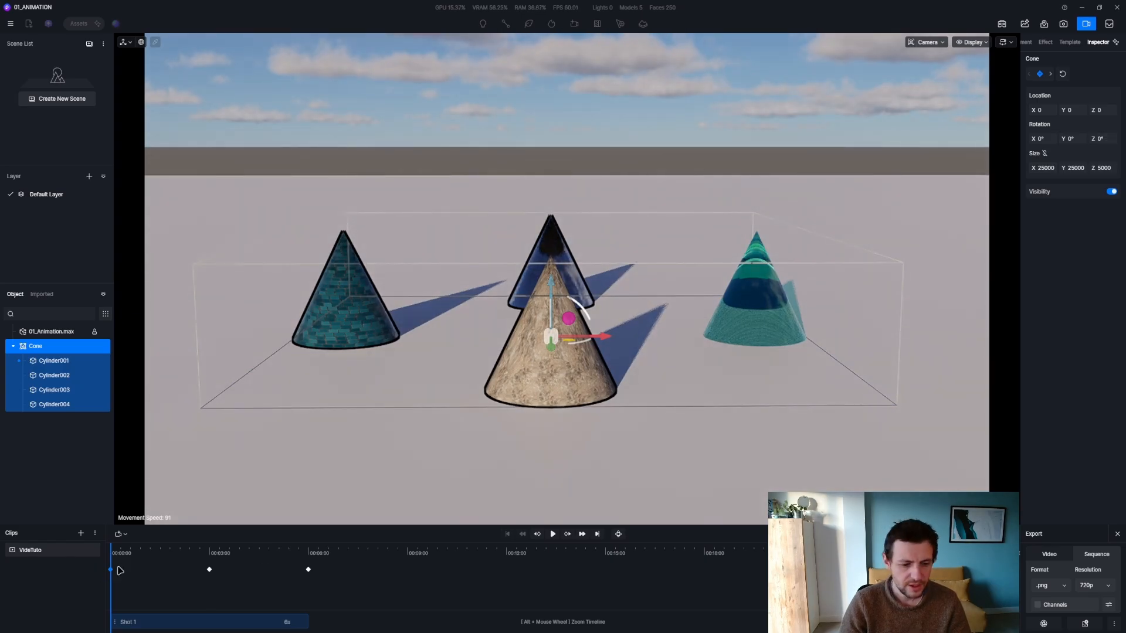
{"action": "left_click_drag", "start_coordinate": [117, 569], "coordinate": [308, 568]}
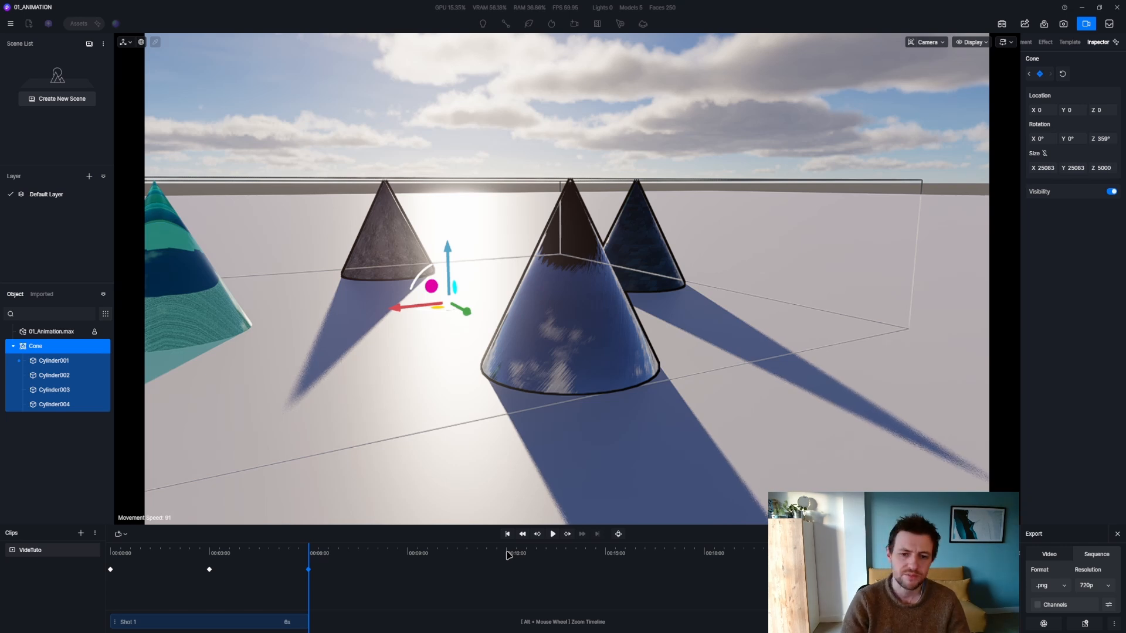
{"action": "left_click", "coordinate": [130, 555]}
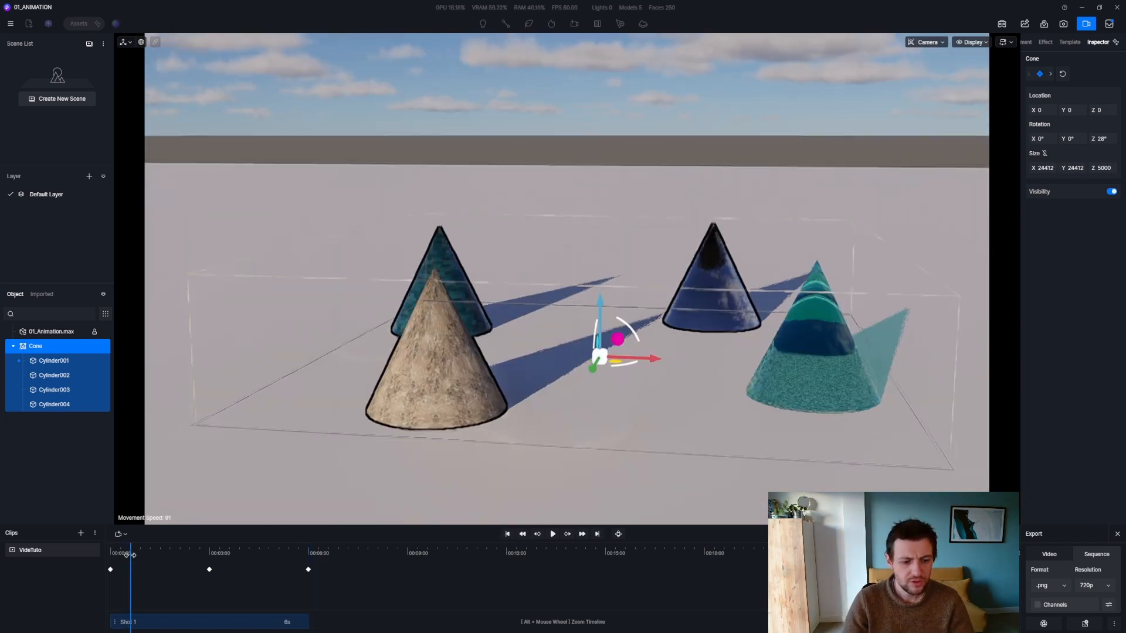
{"action": "left_click_drag", "start_coordinate": [130, 554], "coordinate": [89, 553]}
Step: Select Cylinder001, return to the shot timeline, and scrub through its motion within the rotating group
{"action": "left_click", "coordinate": [54, 362]}
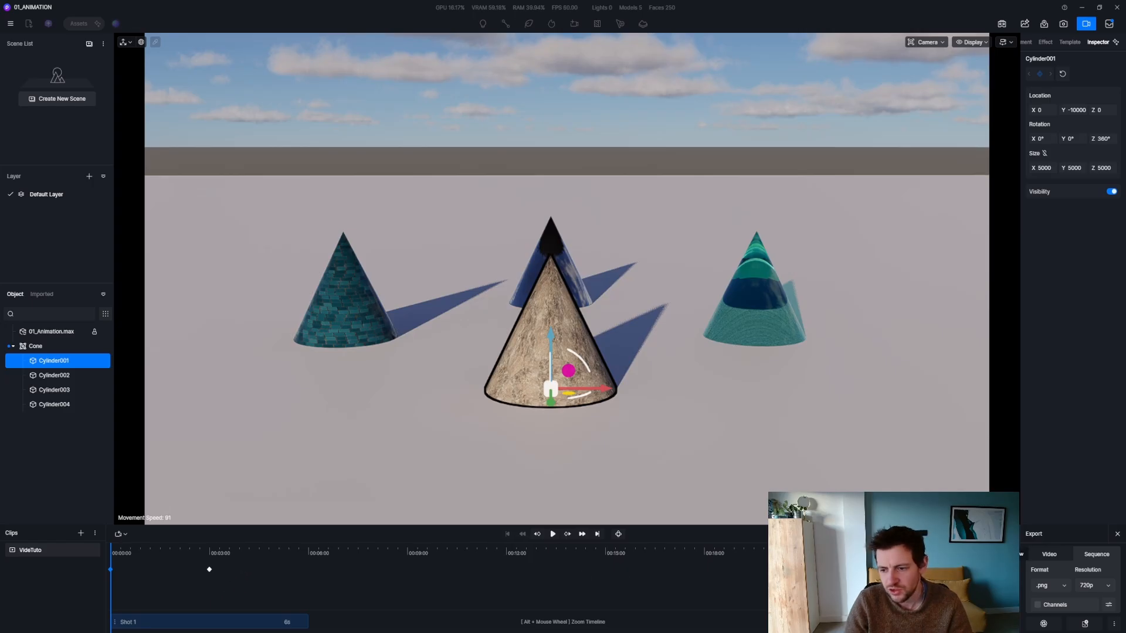
{"action": "left_click", "coordinate": [1003, 535]}
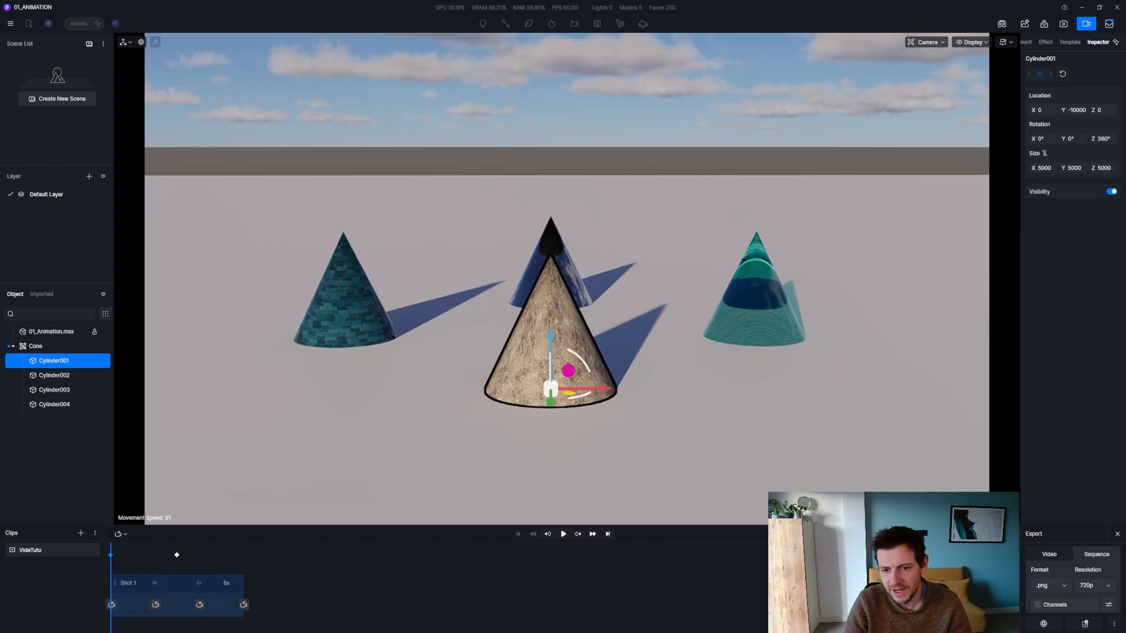
{"action": "left_click", "coordinate": [133, 554]}
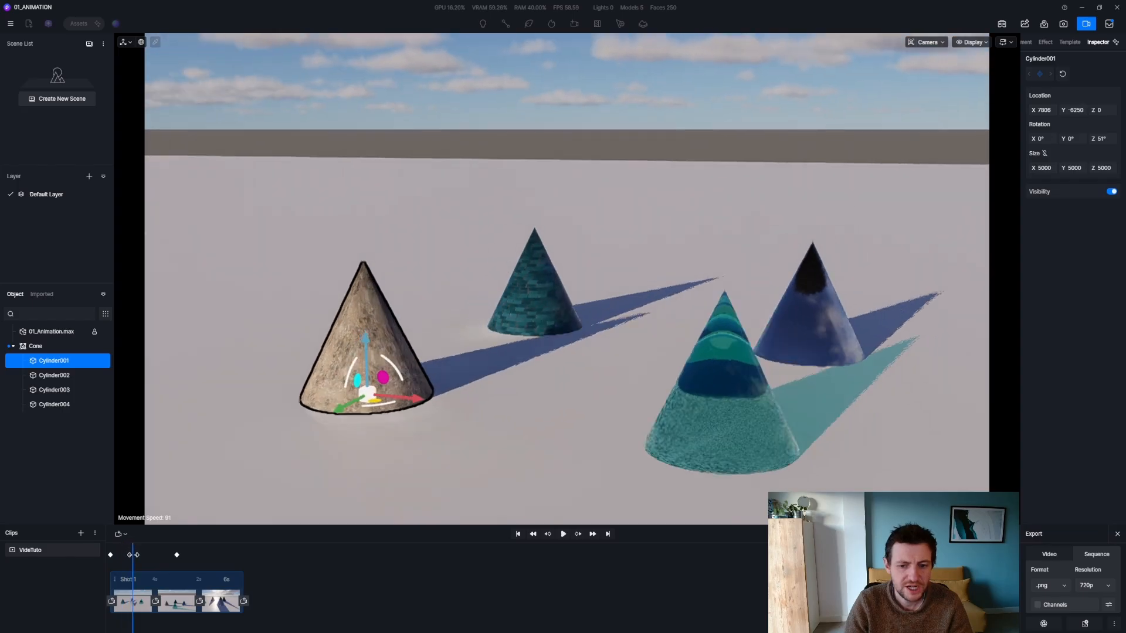
{"action": "left_click_drag", "start_coordinate": [133, 555], "coordinate": [167, 581]}
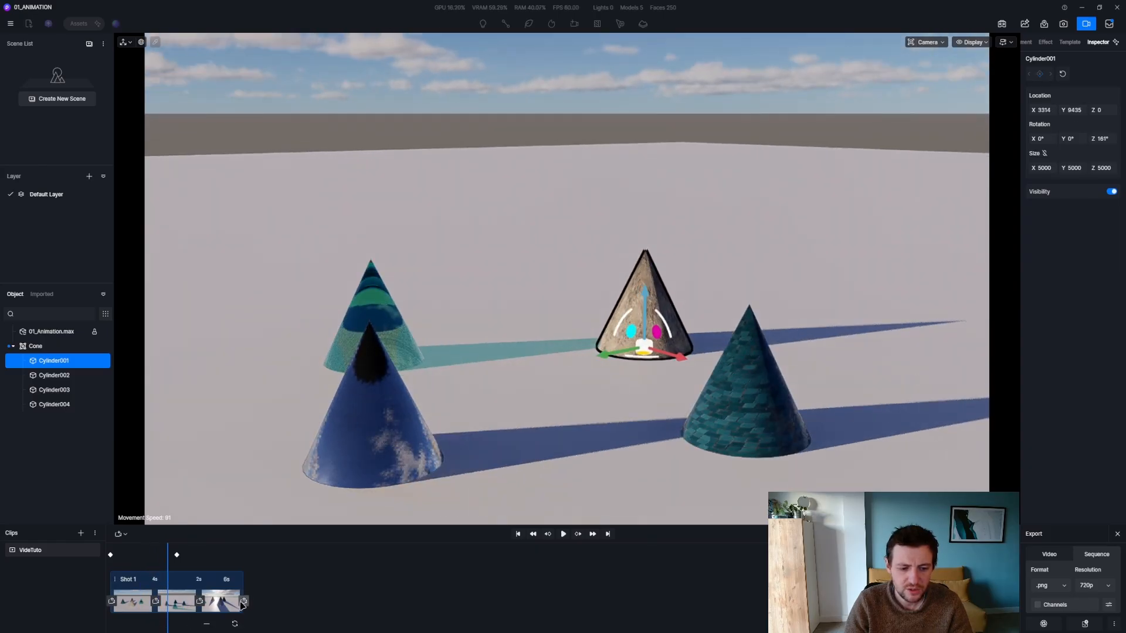
Step: Frame all four cones from farther back and add this camera view to the end of Shot 1
{"action": "left_click_drag", "start_coordinate": [168, 565], "coordinate": [276, 567]}
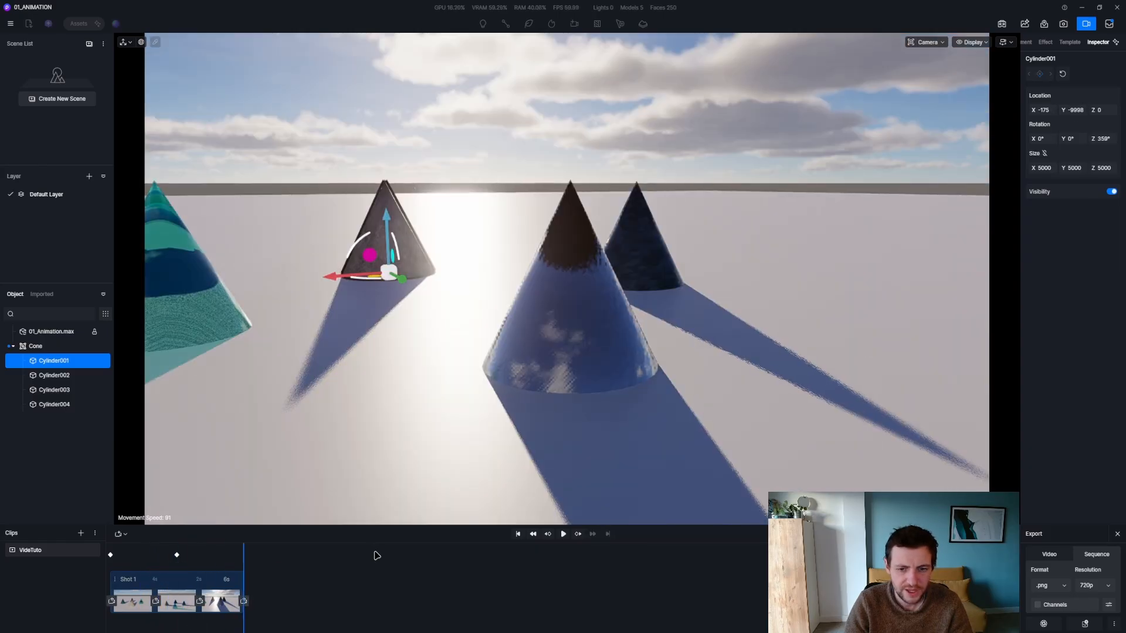
{"action": "key", "text": "d"}
{"action": "key", "text": "z"}
{"action": "key", "text": "s"}
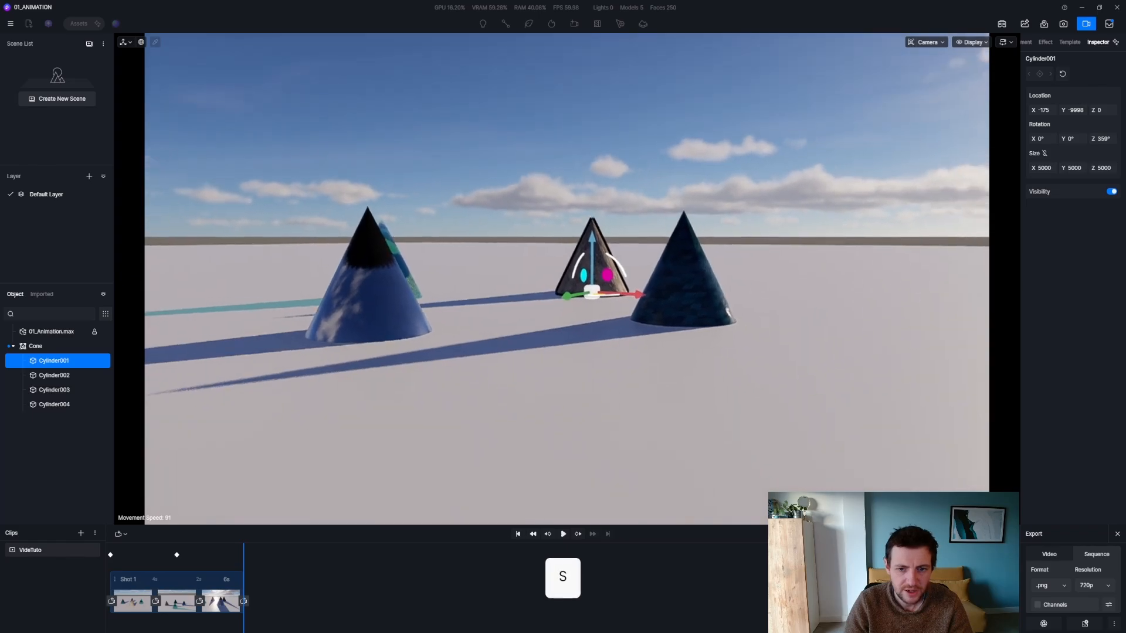
{"action": "left_click", "coordinate": [244, 602]}
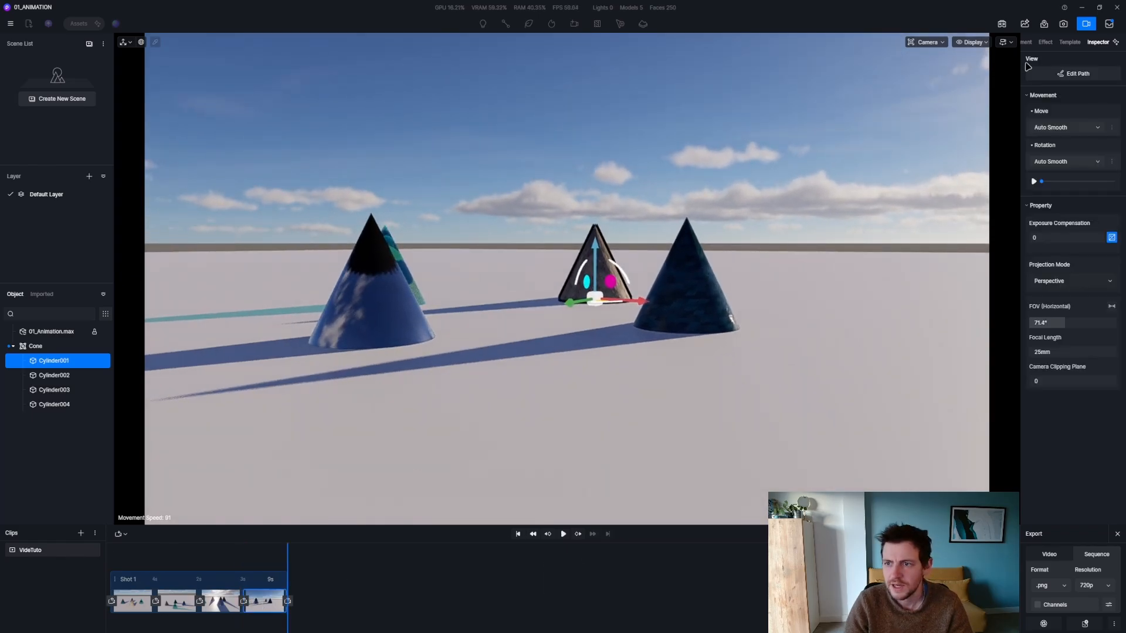
Step: Set the Geo Sky time to 20:12 in the last view of Shot 1 and play back the day-to-night transition
{"action": "left_click", "coordinate": [1028, 43]}
{"action": "left_click_drag", "start_coordinate": [1114, 140], "coordinate": [1113, 167]}
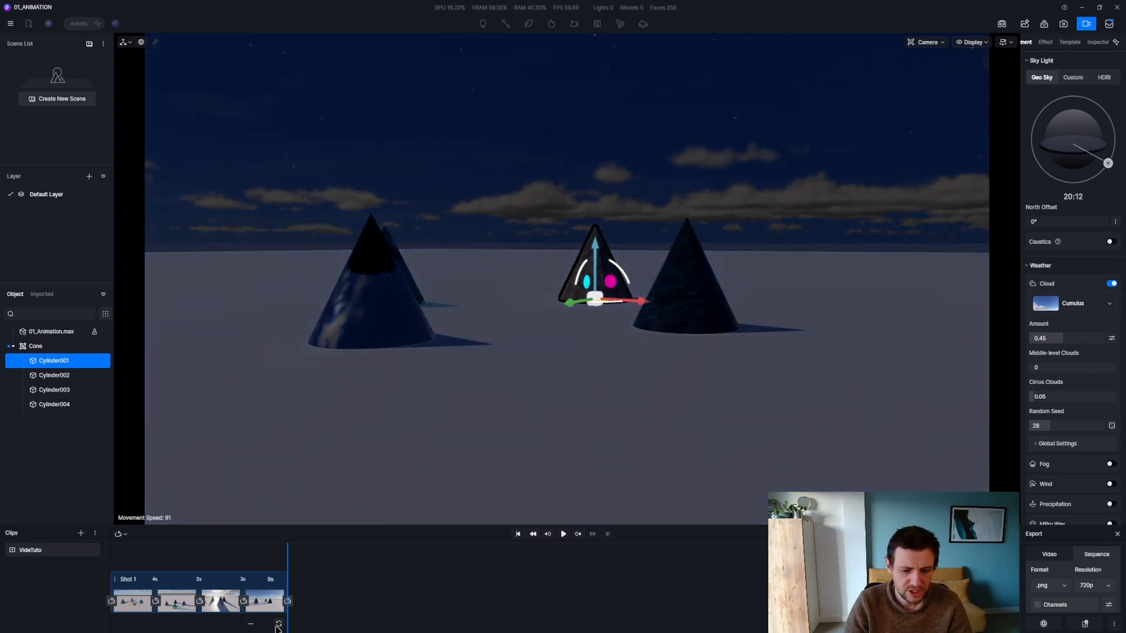
{"action": "left_click", "coordinate": [277, 626]}
{"action": "left_click_drag", "start_coordinate": [288, 561], "coordinate": [233, 565]}
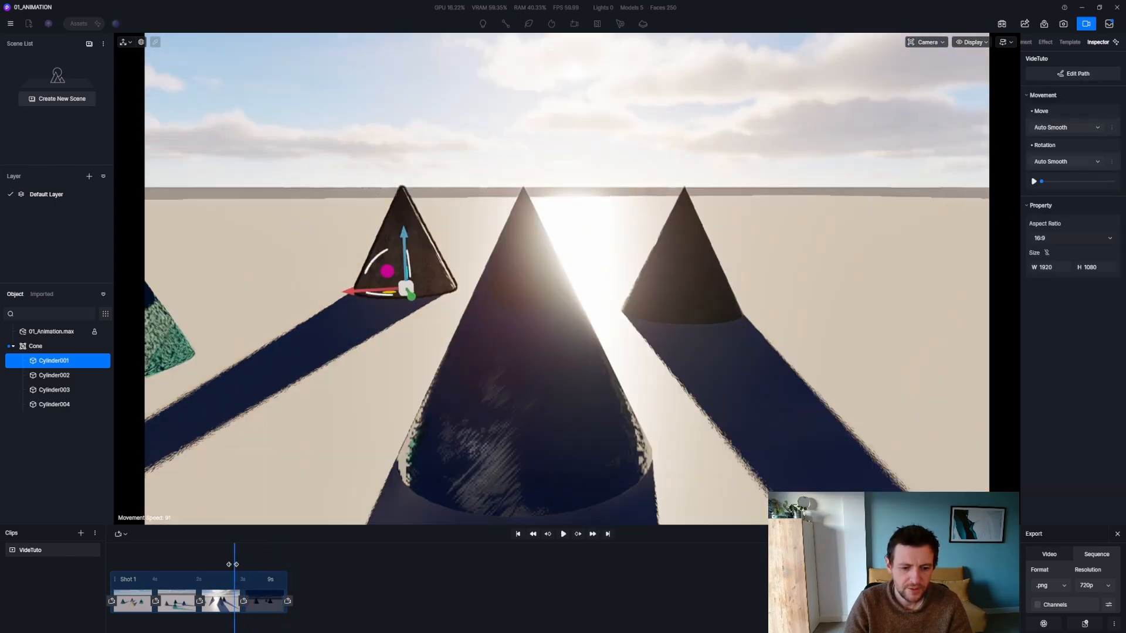
{"action": "key", "text": "space"}
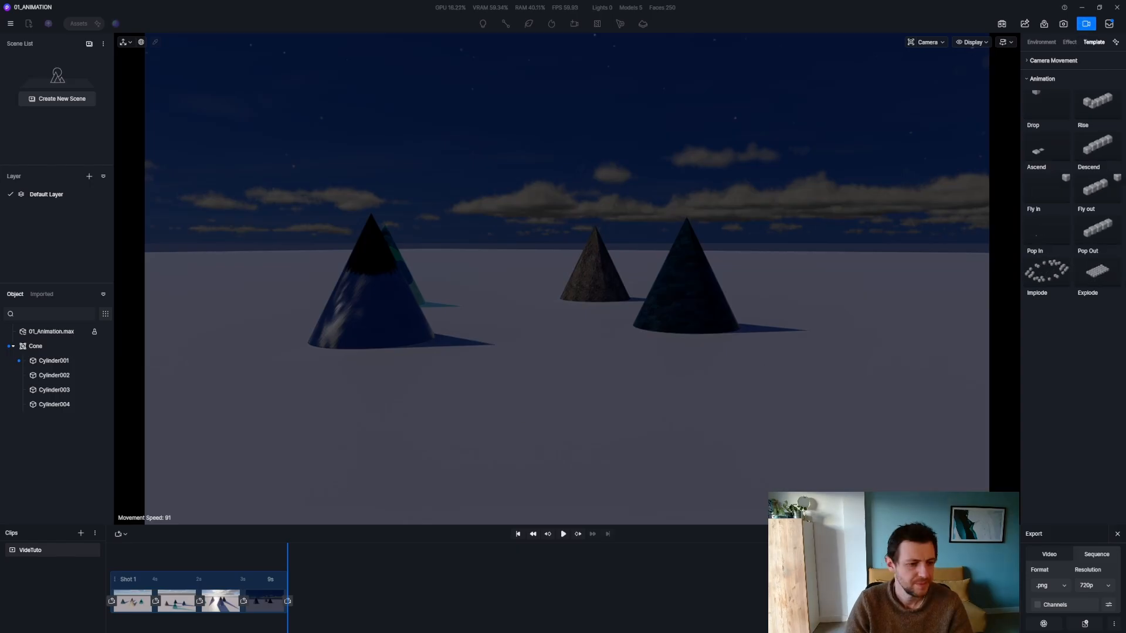
Step: Remove the night view from the end of Shot 1 and scrub through the shortened shot
{"action": "left_click", "coordinate": [266, 609]}
{"action": "left_click", "coordinate": [251, 624]}
{"action": "left_click_drag", "start_coordinate": [227, 559], "coordinate": [263, 570]}
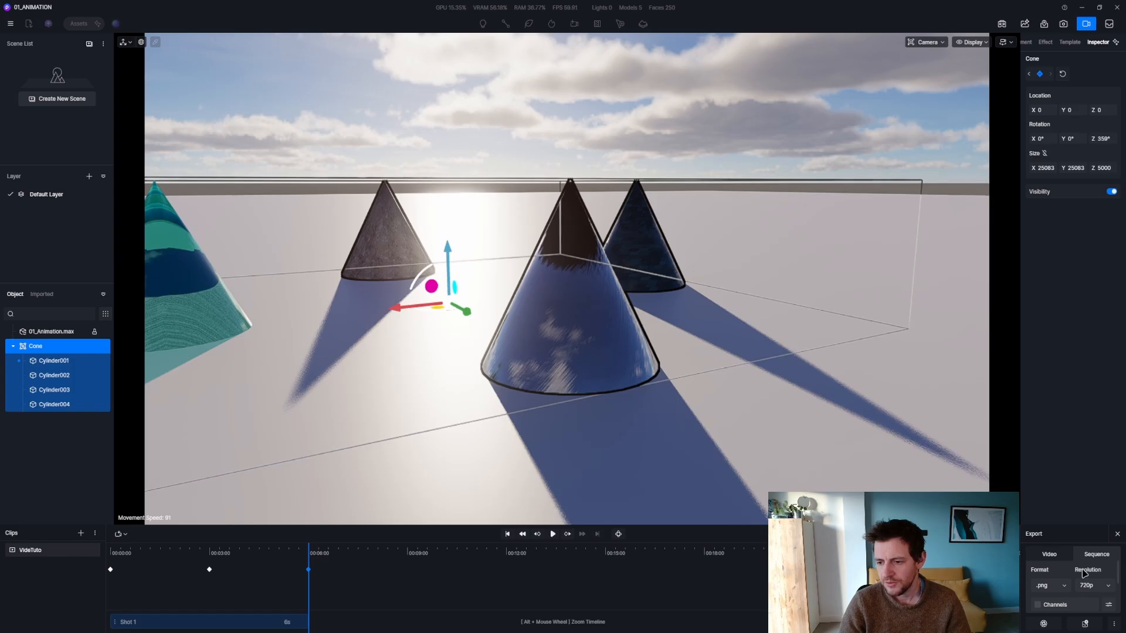
Step: Compare the Video and Sequence export settings and return to Sequence export
{"action": "left_click", "coordinate": [1062, 557]}
{"action": "left_click", "coordinate": [1101, 555]}
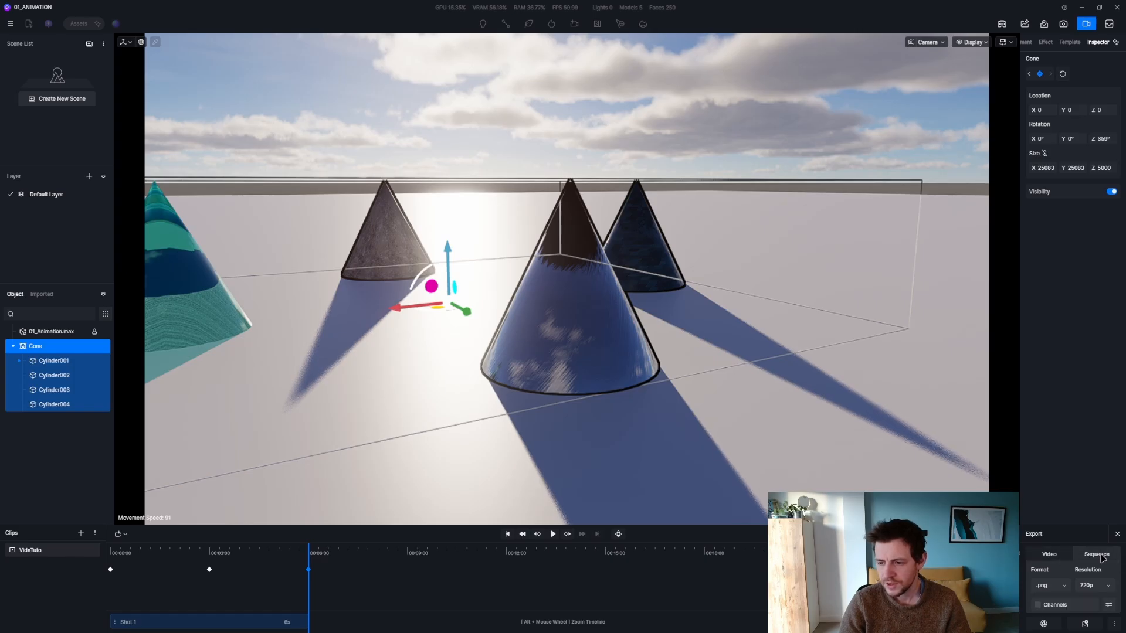
{"action": "left_click", "coordinate": [1039, 557]}
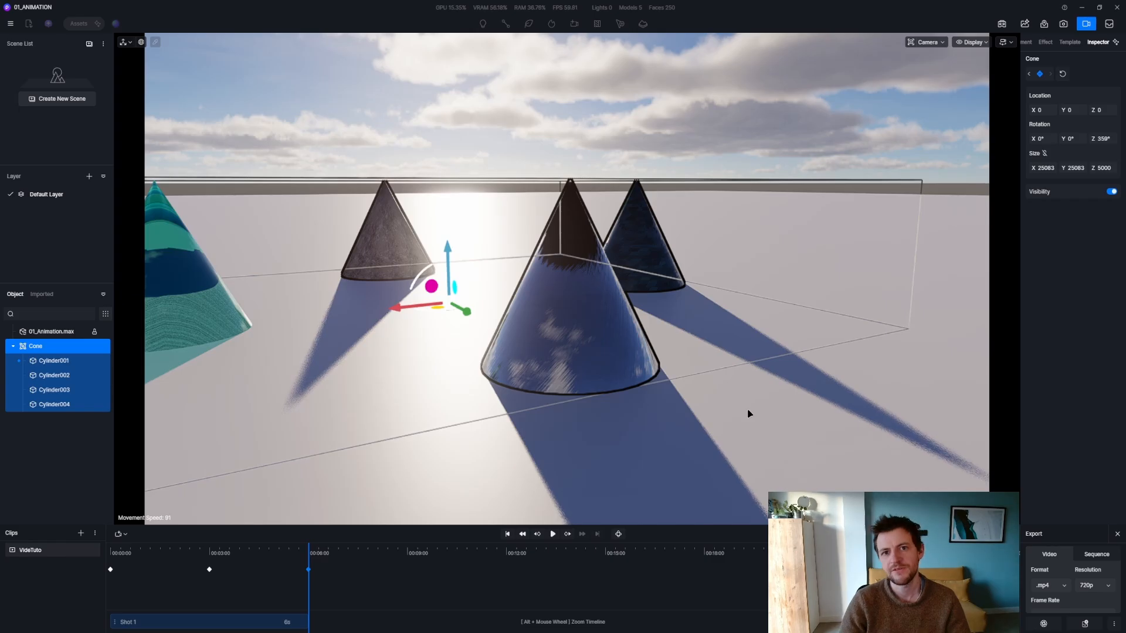
{"action": "left_click", "coordinate": [1092, 555]}
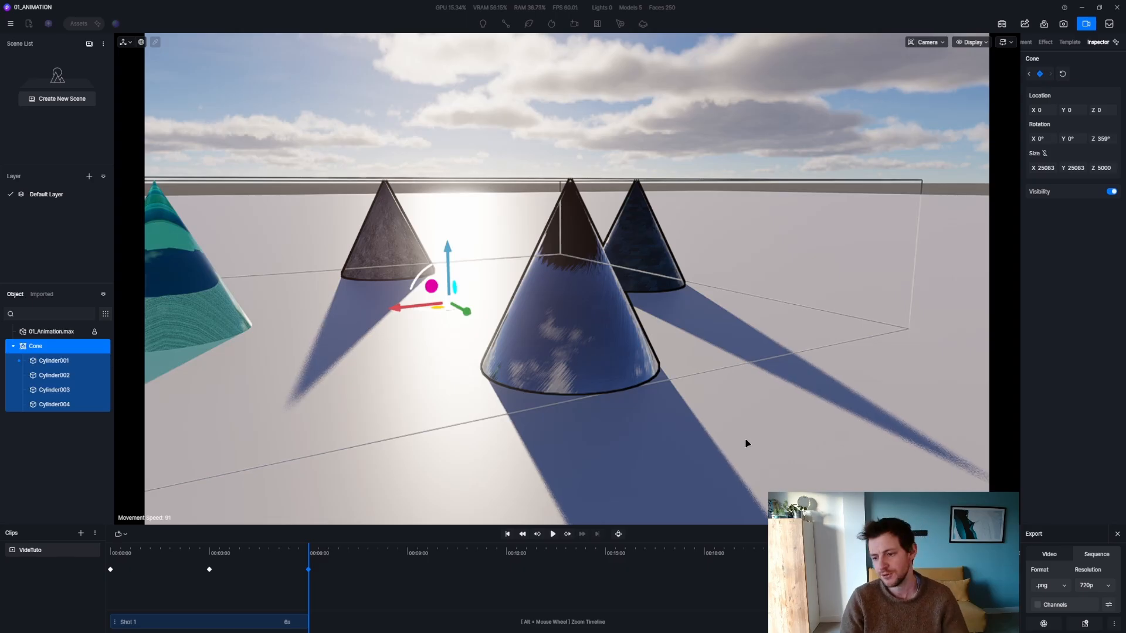
Step: Review the resolution, channel and file format options for the sequence export, keeping 720p and .png
{"action": "left_click", "coordinate": [1087, 586]}
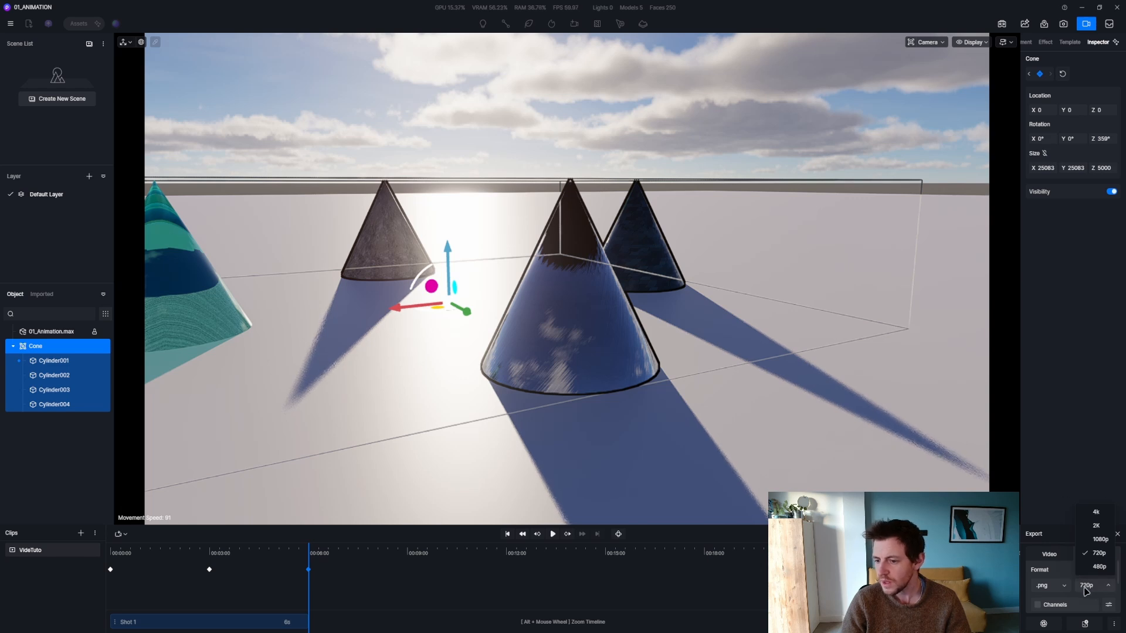
{"action": "left_click", "coordinate": [1108, 605]}
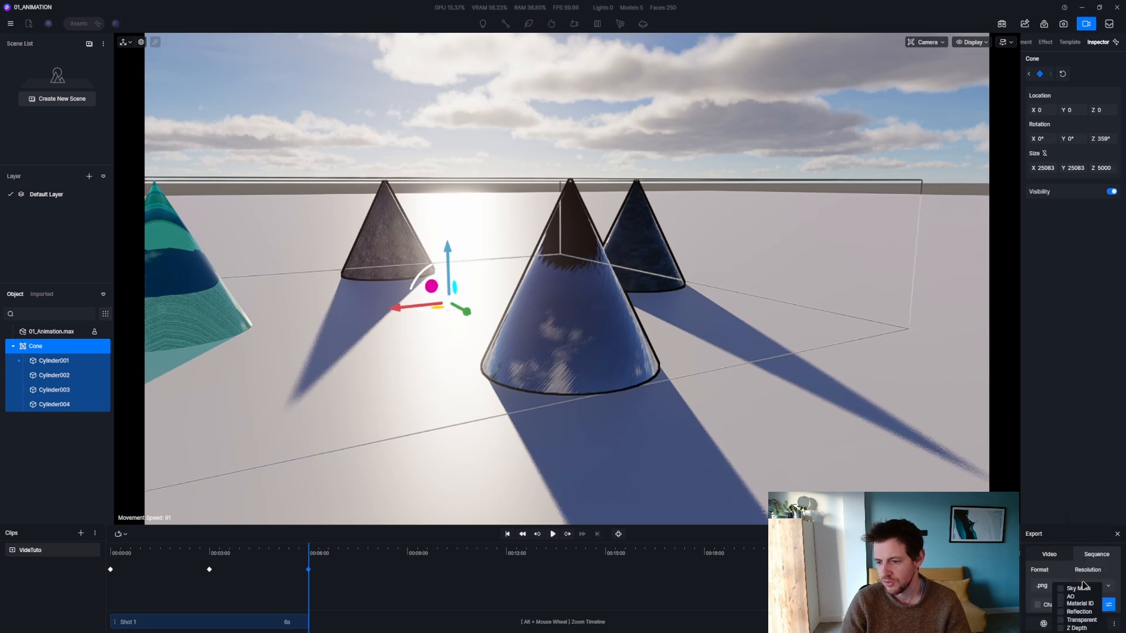
{"action": "left_click", "coordinate": [1042, 585]}
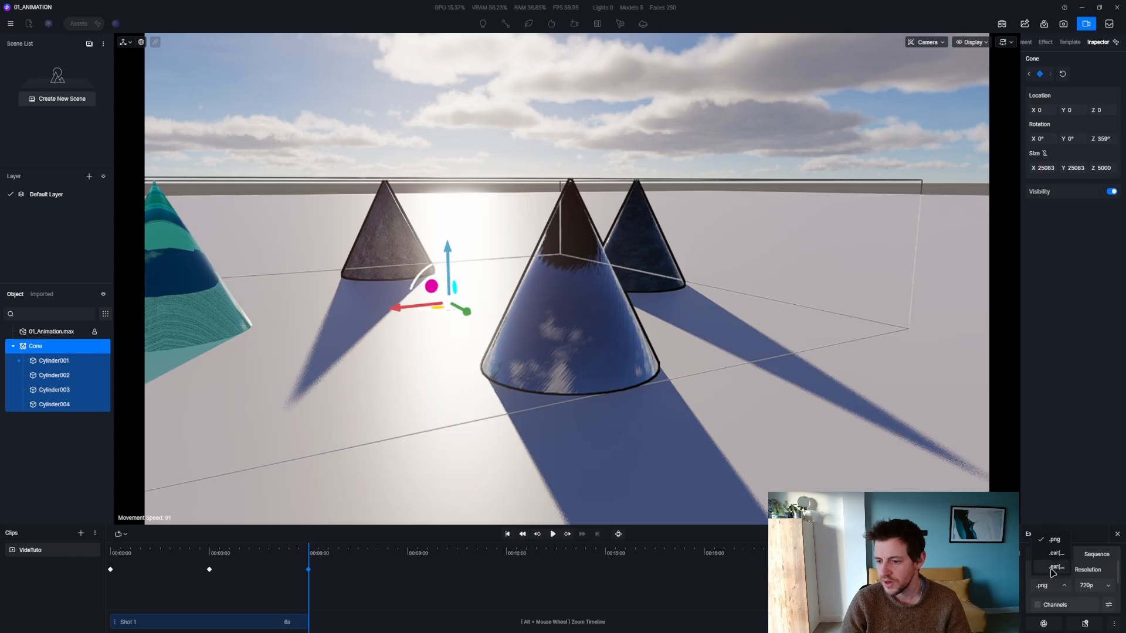
{"action": "left_click", "coordinate": [1056, 540]}
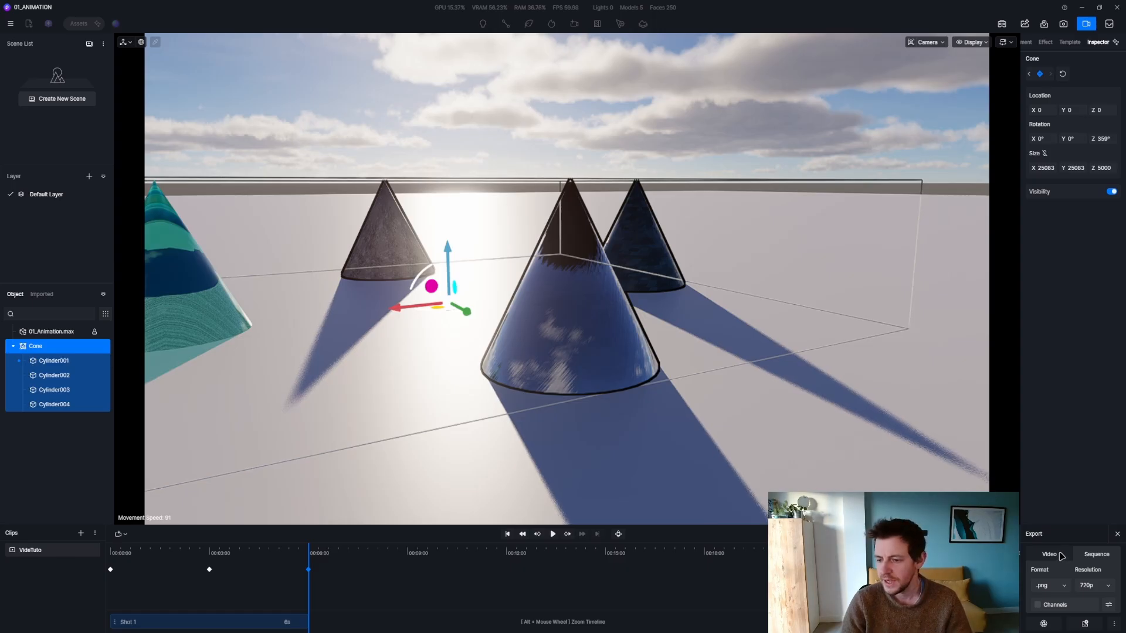
Step: Add the VideTuto .png sequence to the render queue and select it there for rendering
{"action": "left_click", "coordinate": [1084, 624]}
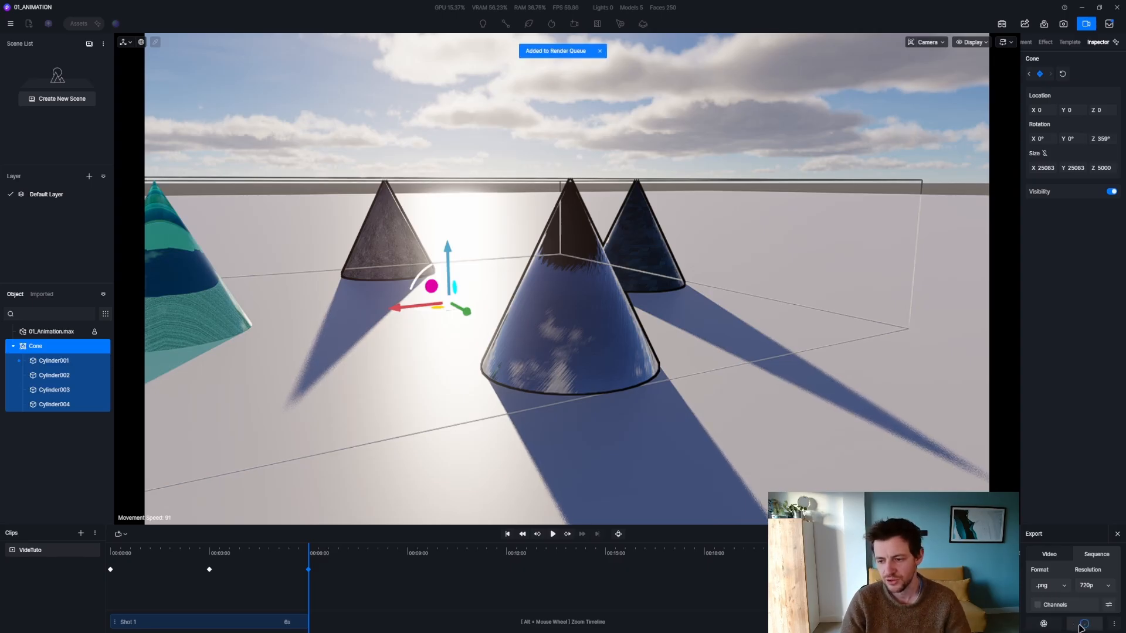
{"action": "left_click", "coordinate": [1109, 23]}
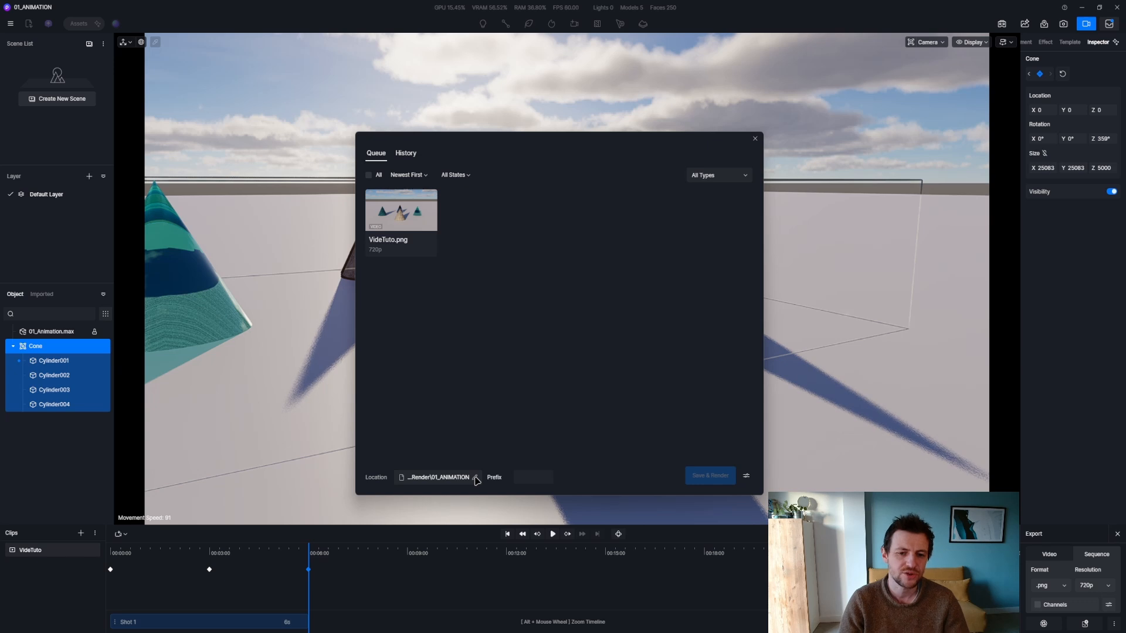
{"action": "left_click", "coordinate": [404, 214]}
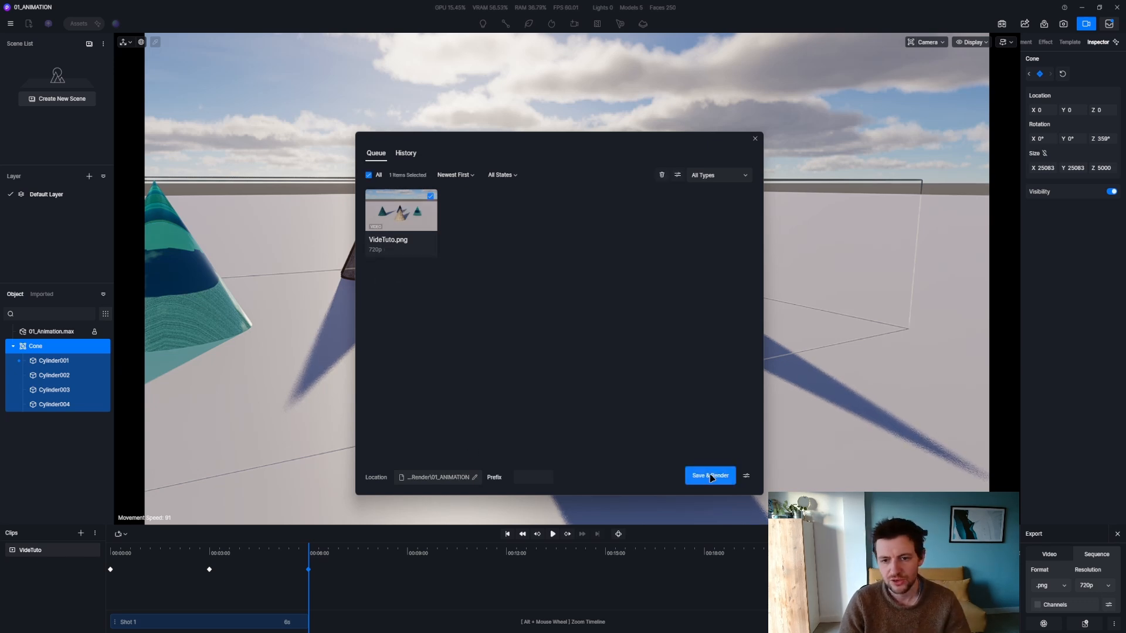